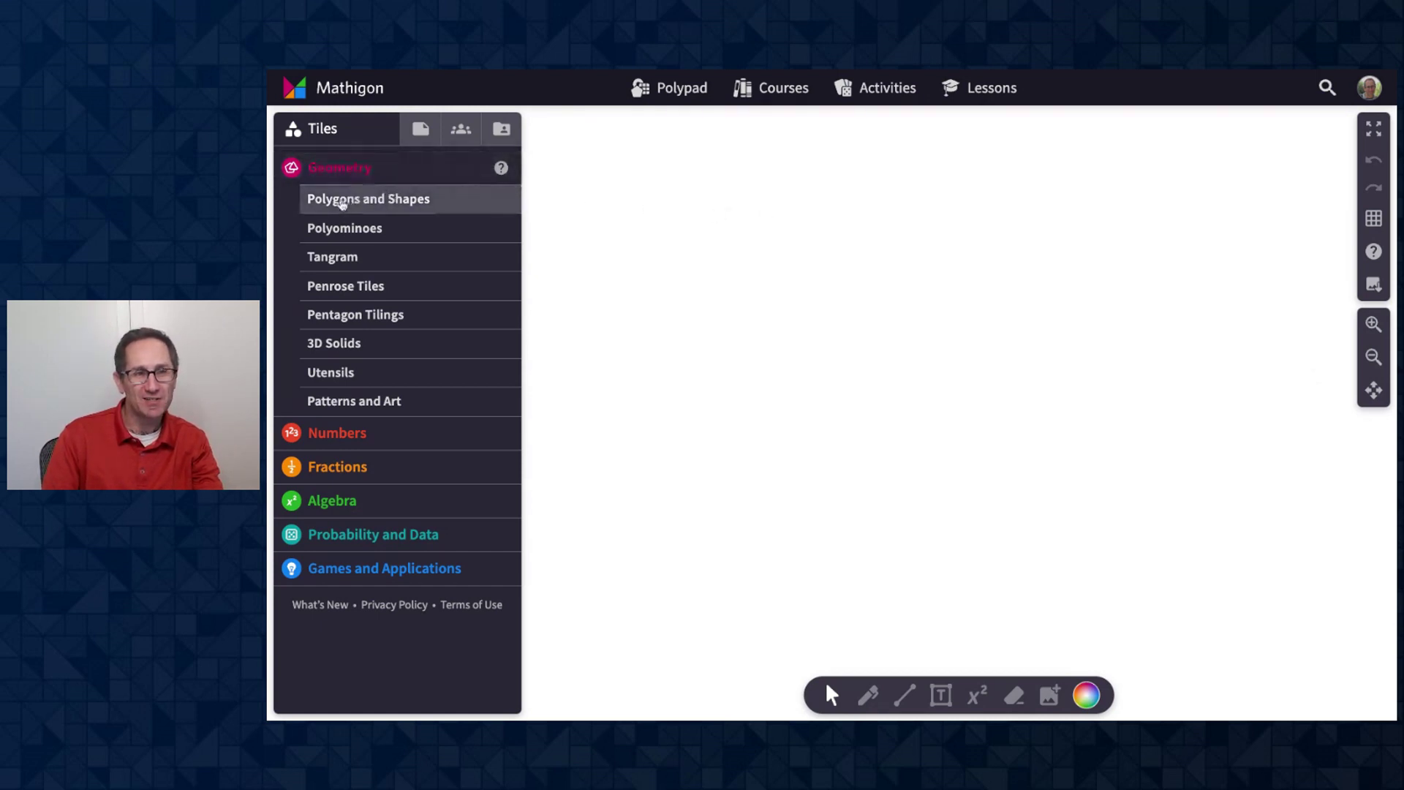
Place a circle from the Polygons and Shapes tiles on the blank canvas and enlarge it
click(435, 201)
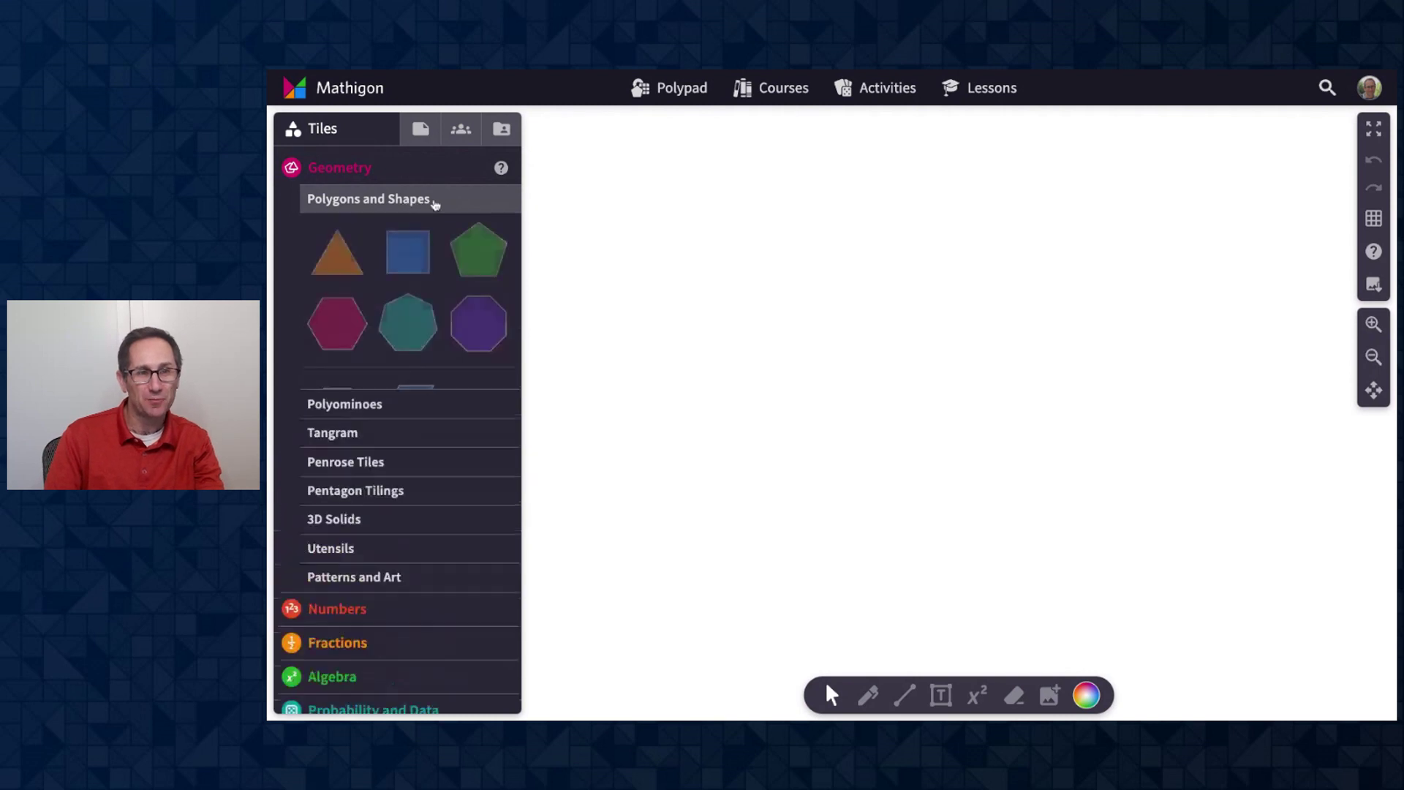
drag(482, 601, 763, 346)
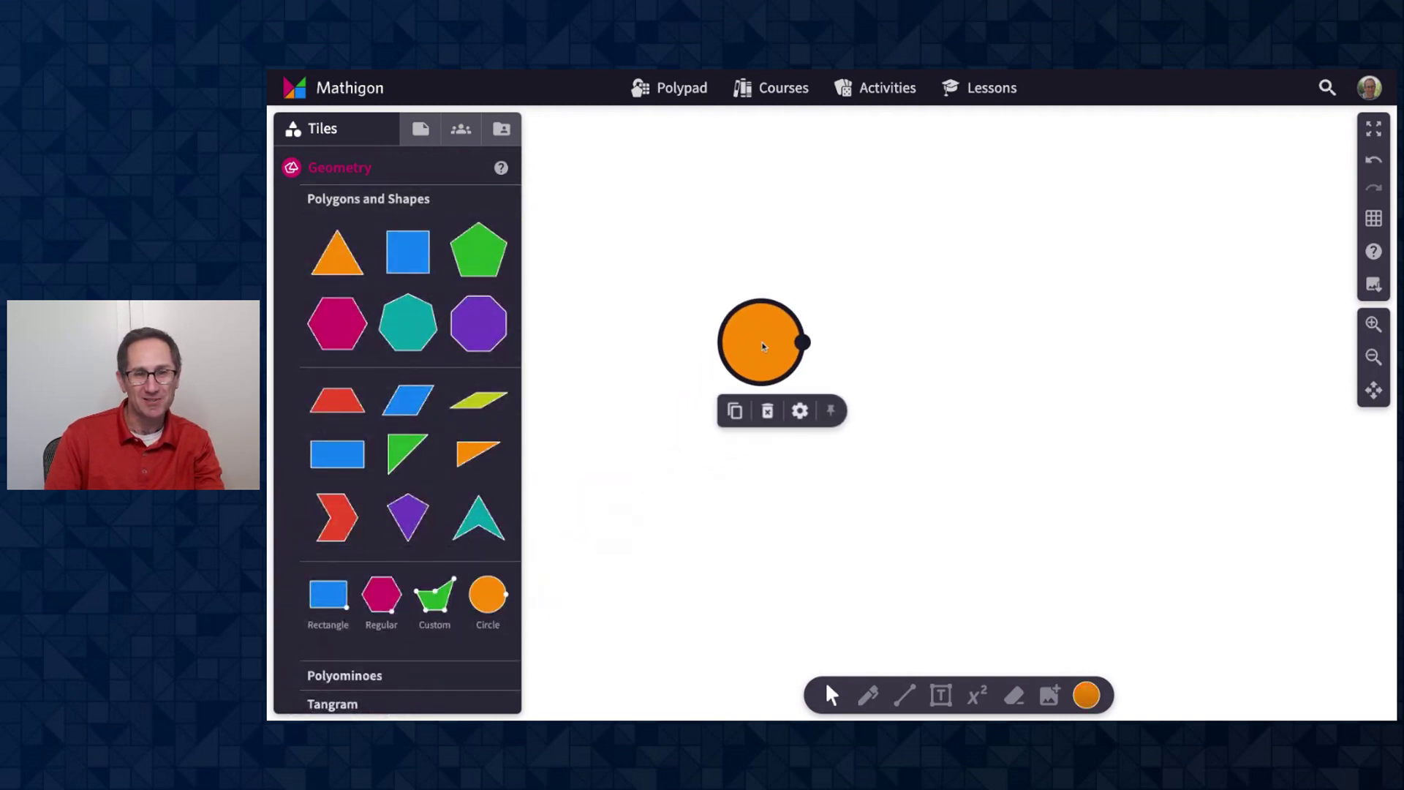
click(1373, 324)
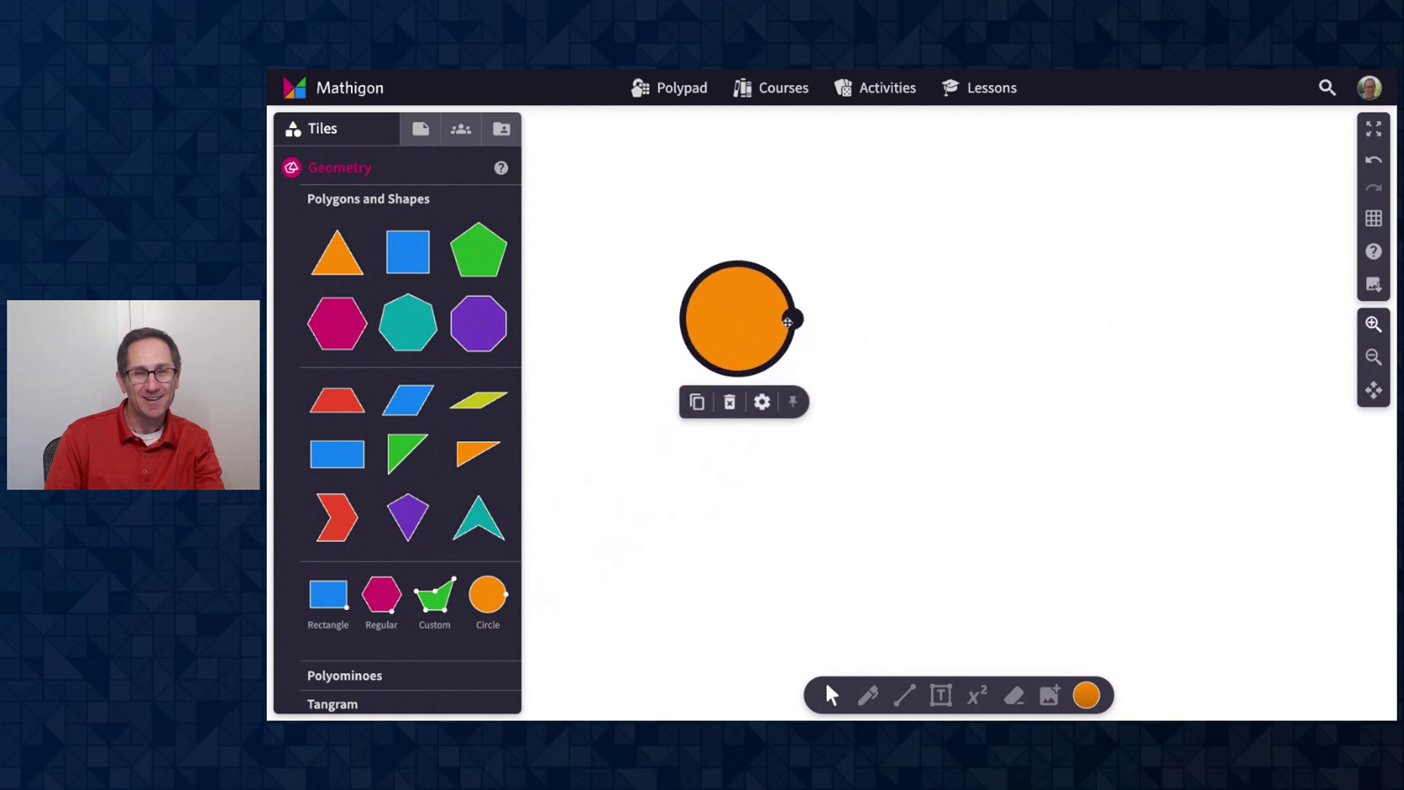
drag(793, 322, 835, 319)
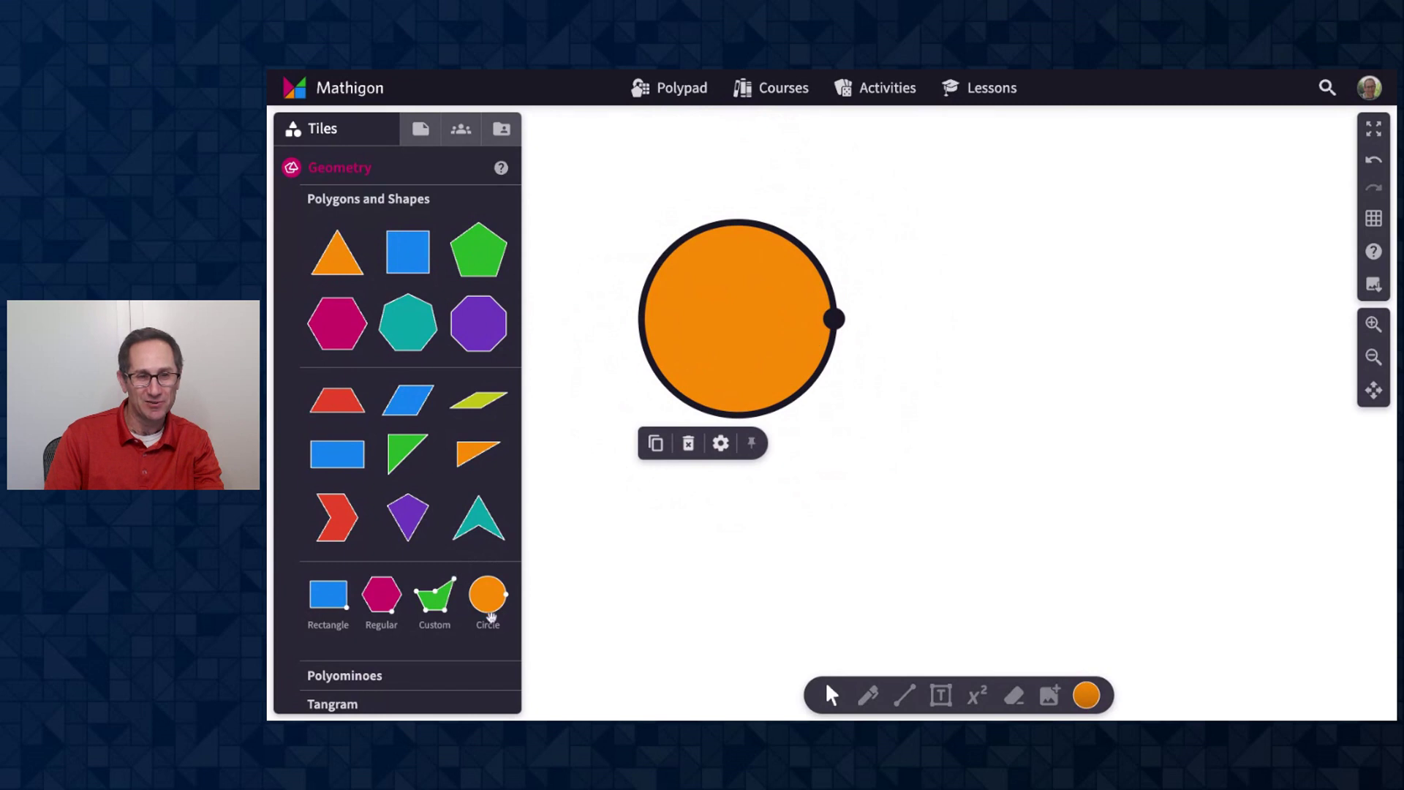
Add a second, larger circle beside the orange one and colour it magenta
mouse_move(490, 616)
mouse_down()
mouse_move(1011, 338)
mouse_move(1159, 329)
mouse_up()
click(1091, 693)
click(1061, 619)
drag(1031, 335, 1068, 315)
click(1031, 335)
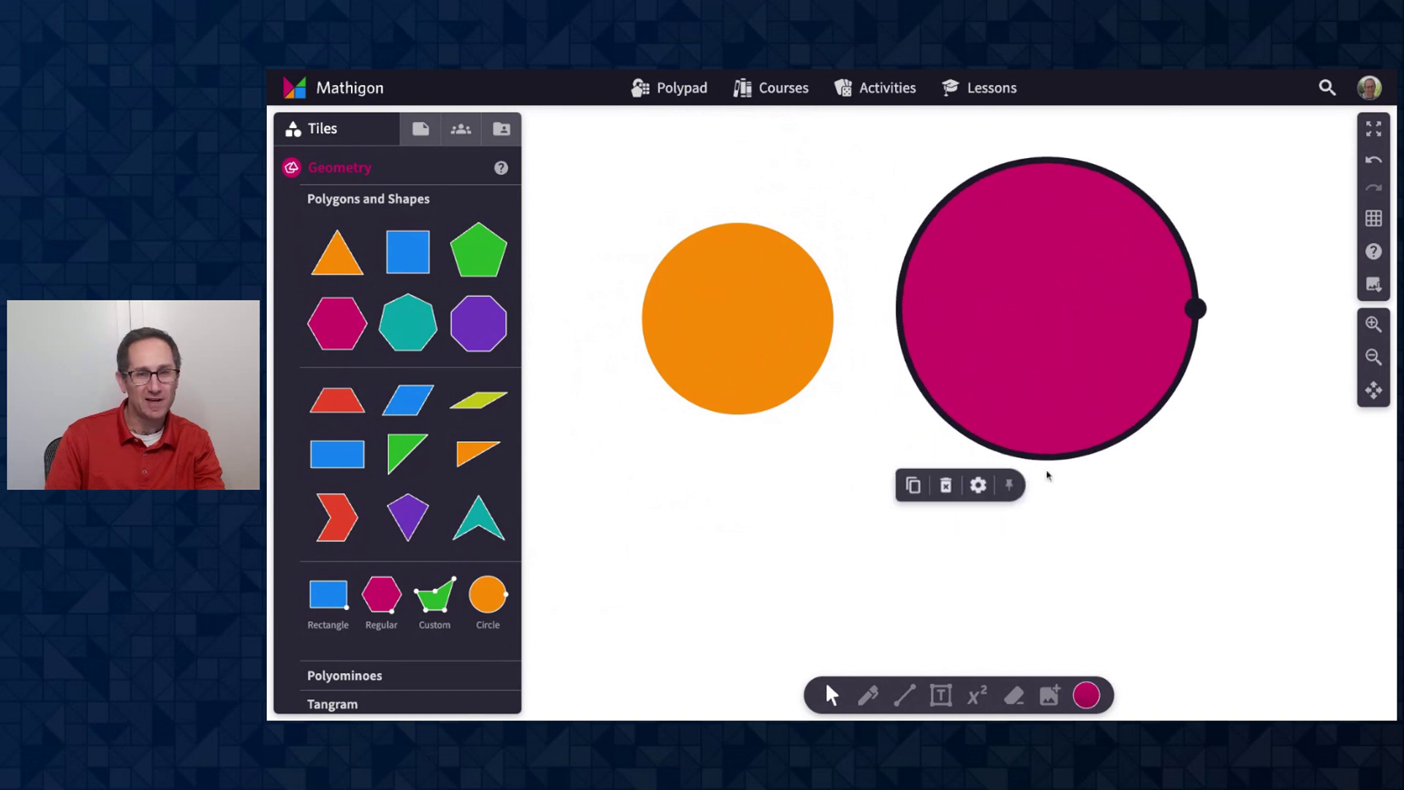
Turn off the resize handles of the magenta circle
click(978, 486)
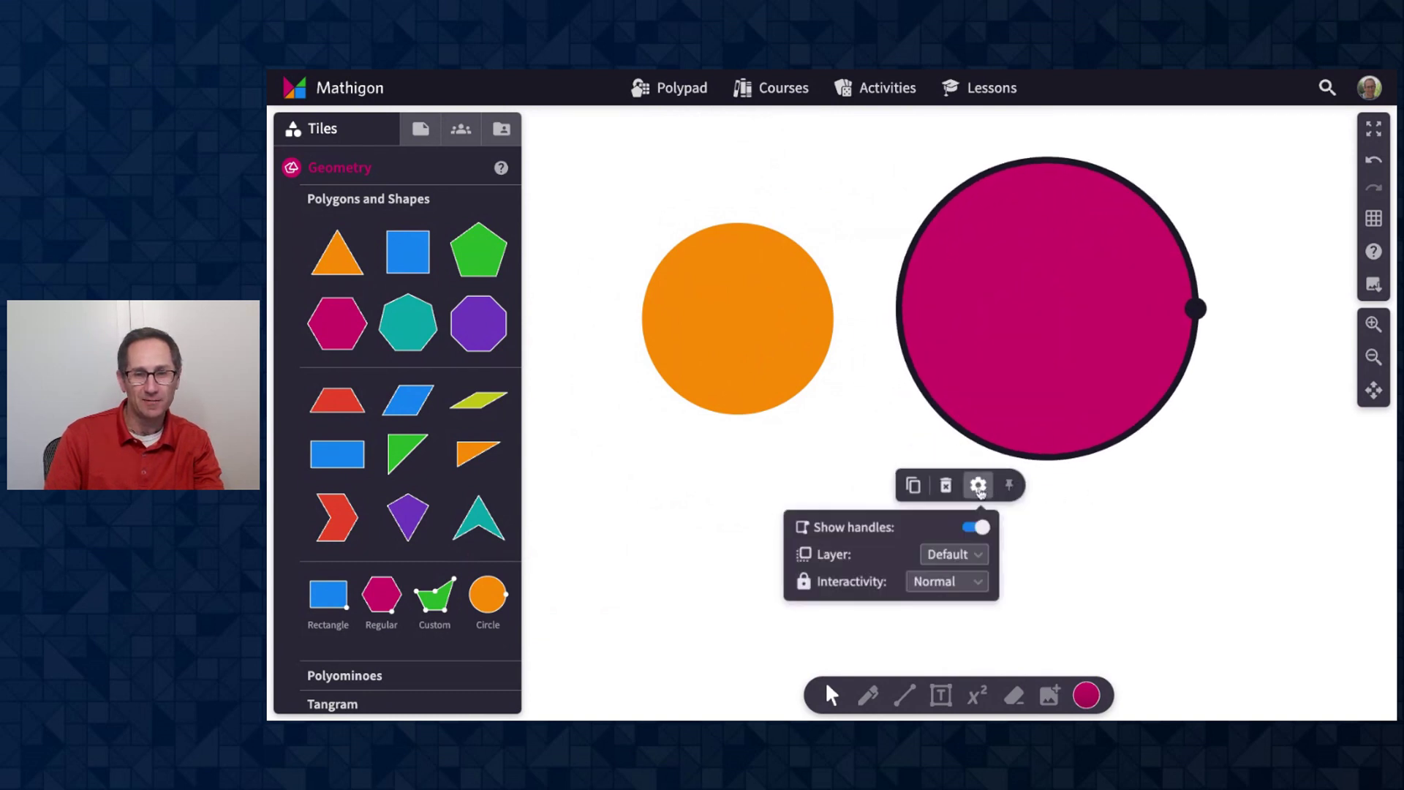
click(967, 530)
click(1147, 479)
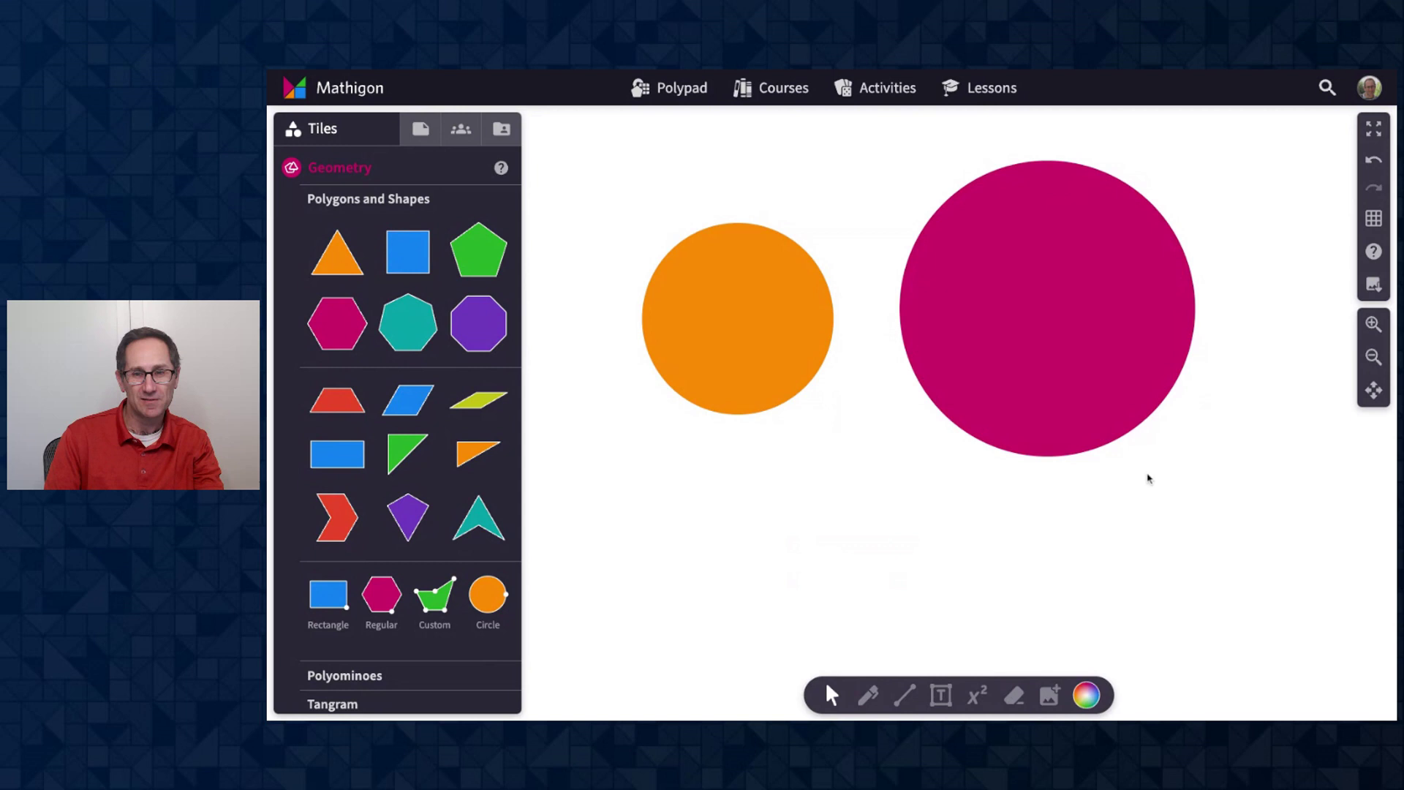
Shift the magenta circle slightly and enlarge the orange circle with its handle
mouse_move(1025, 307)
mouse_down()
mouse_move(1042, 324)
mouse_move(1025, 299)
mouse_up()
click(761, 327)
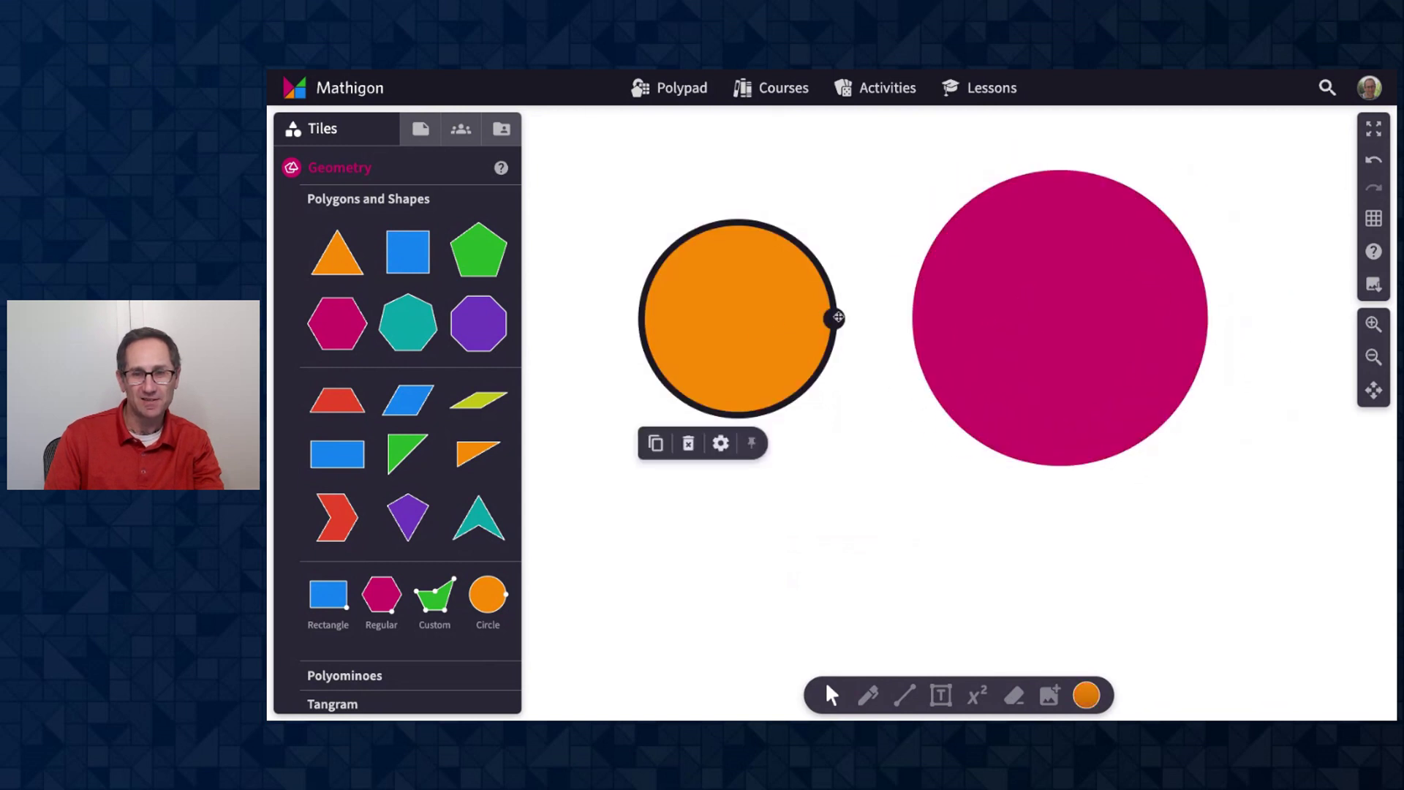
drag(833, 317, 865, 319)
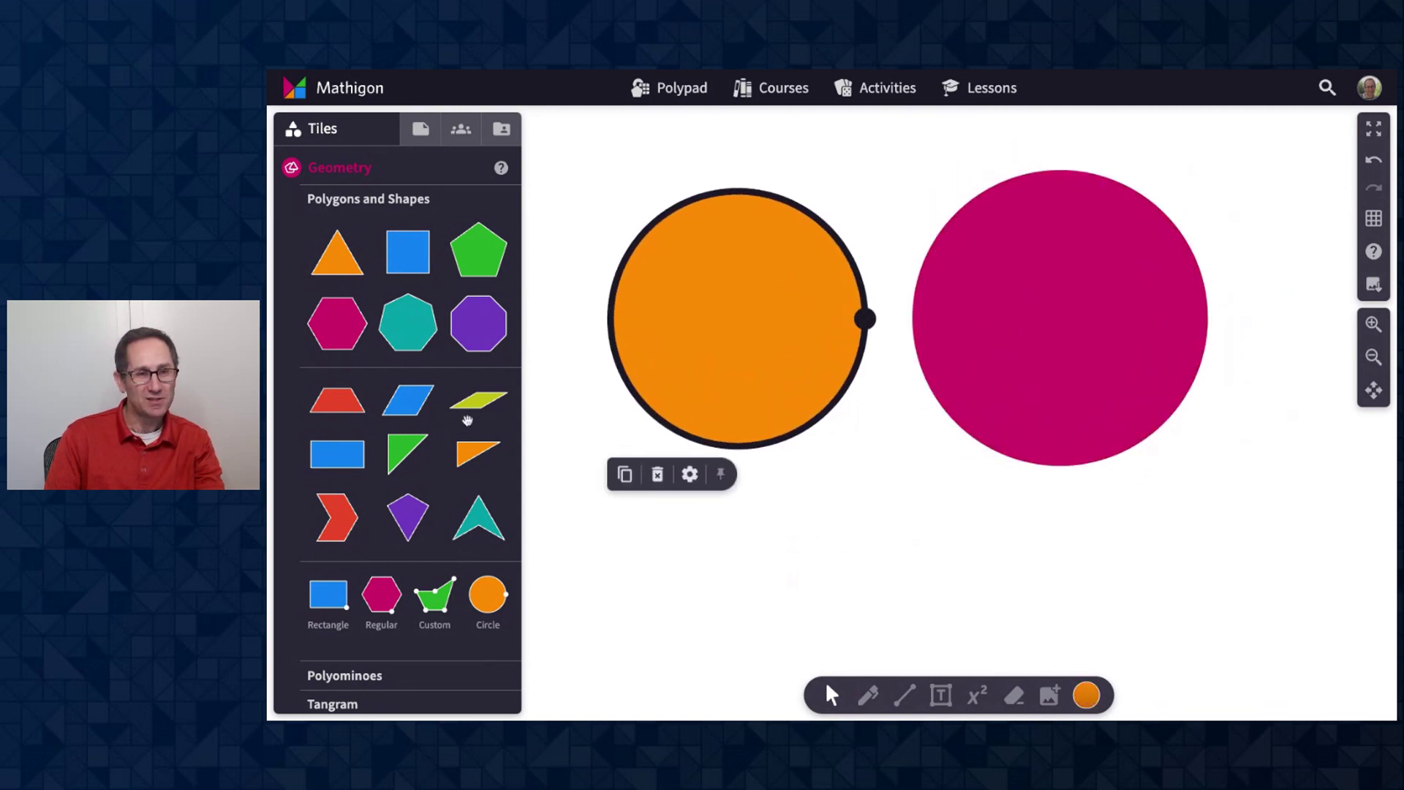
Place a 1/4 fraction circle tile in the empty canvas area and extend it to three quarters
scroll(468, 421, down, 5)
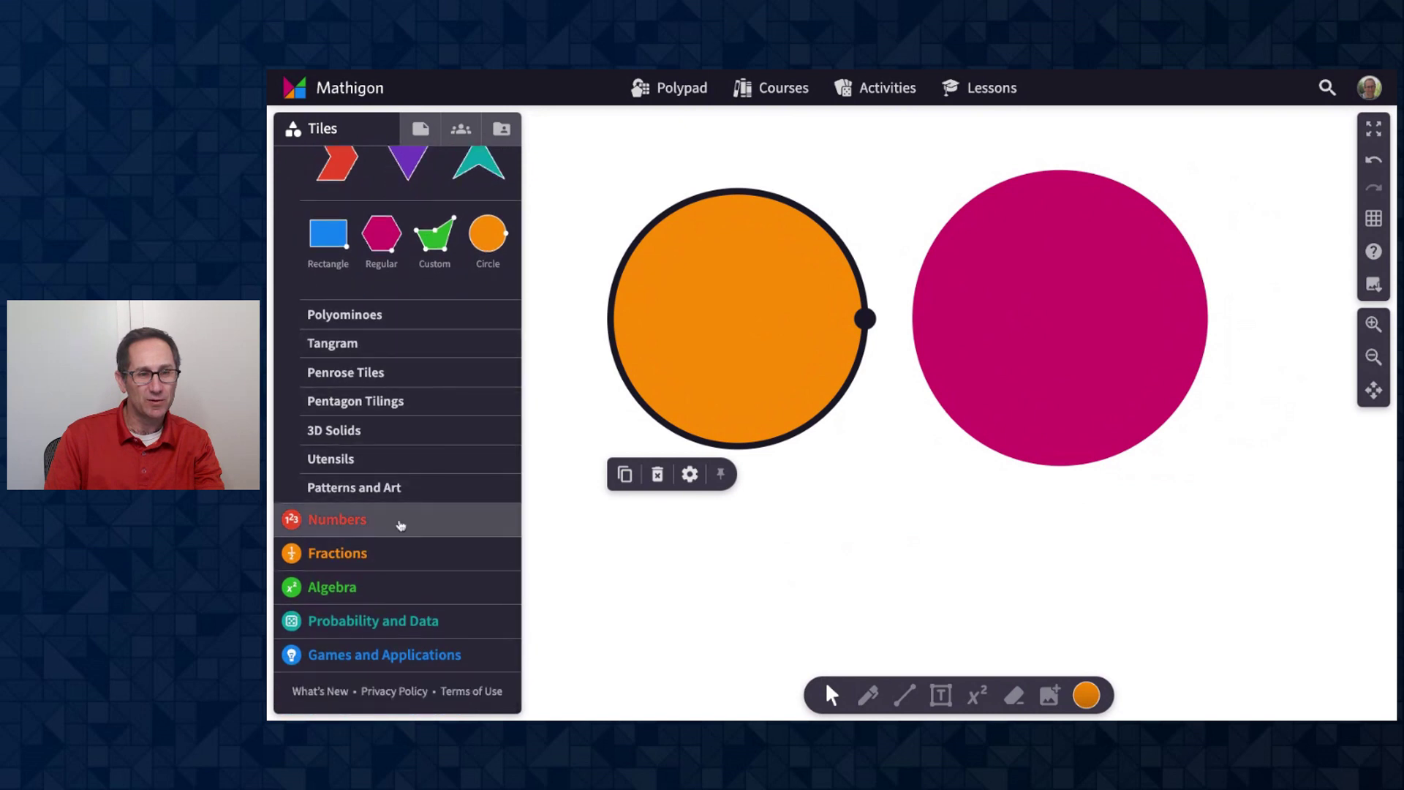
click(387, 554)
scroll(873, 475, down, 4)
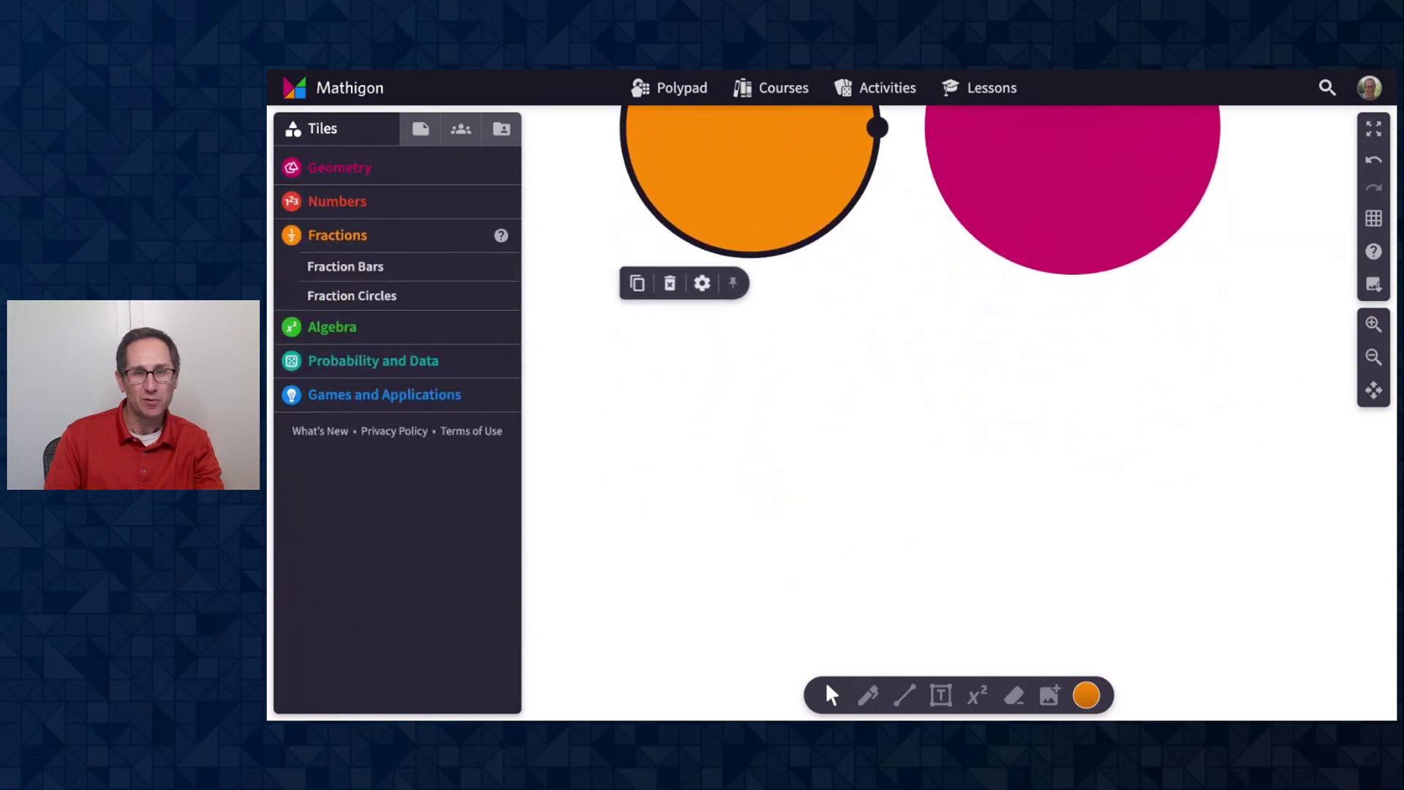
click(399, 293)
scroll(863, 394, down, 4)
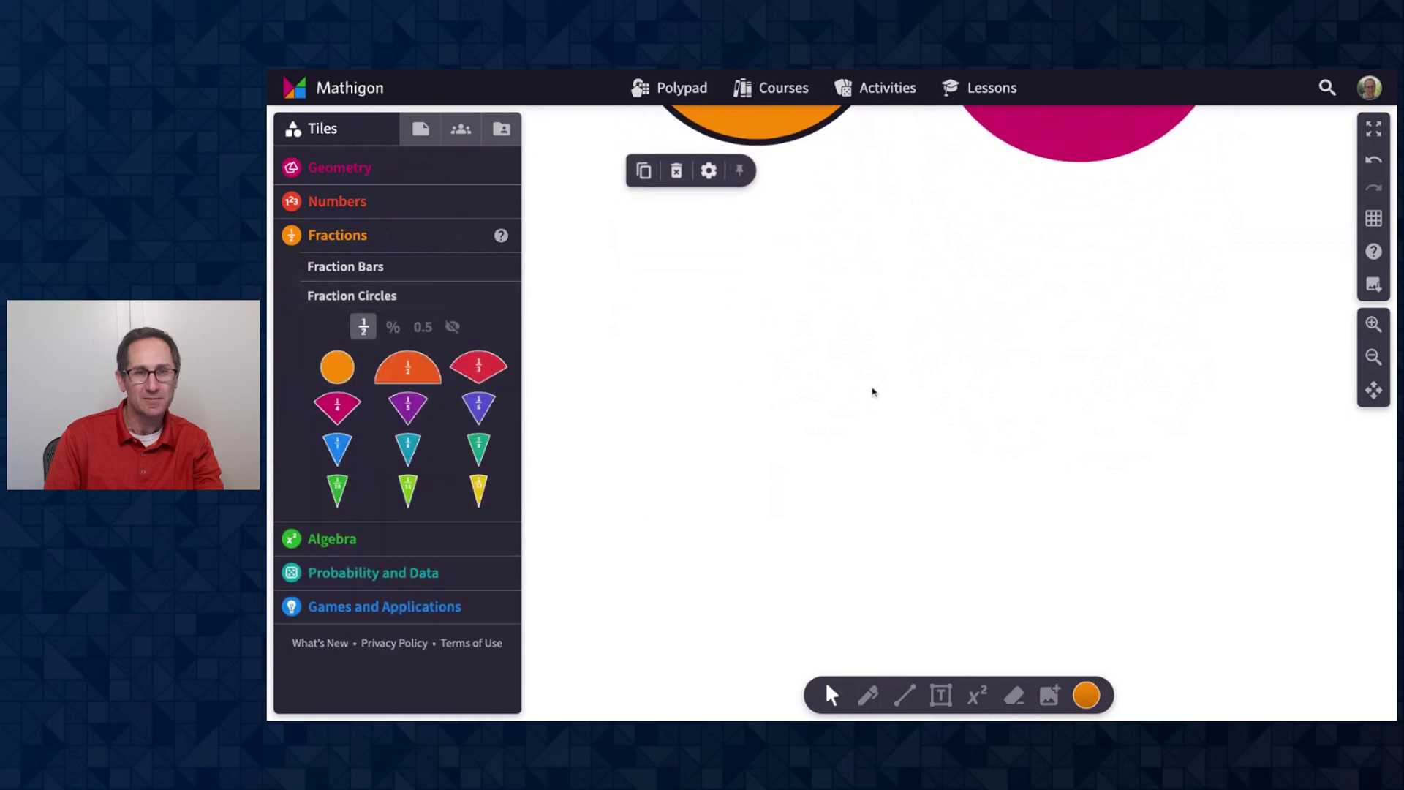
drag(338, 409, 837, 372)
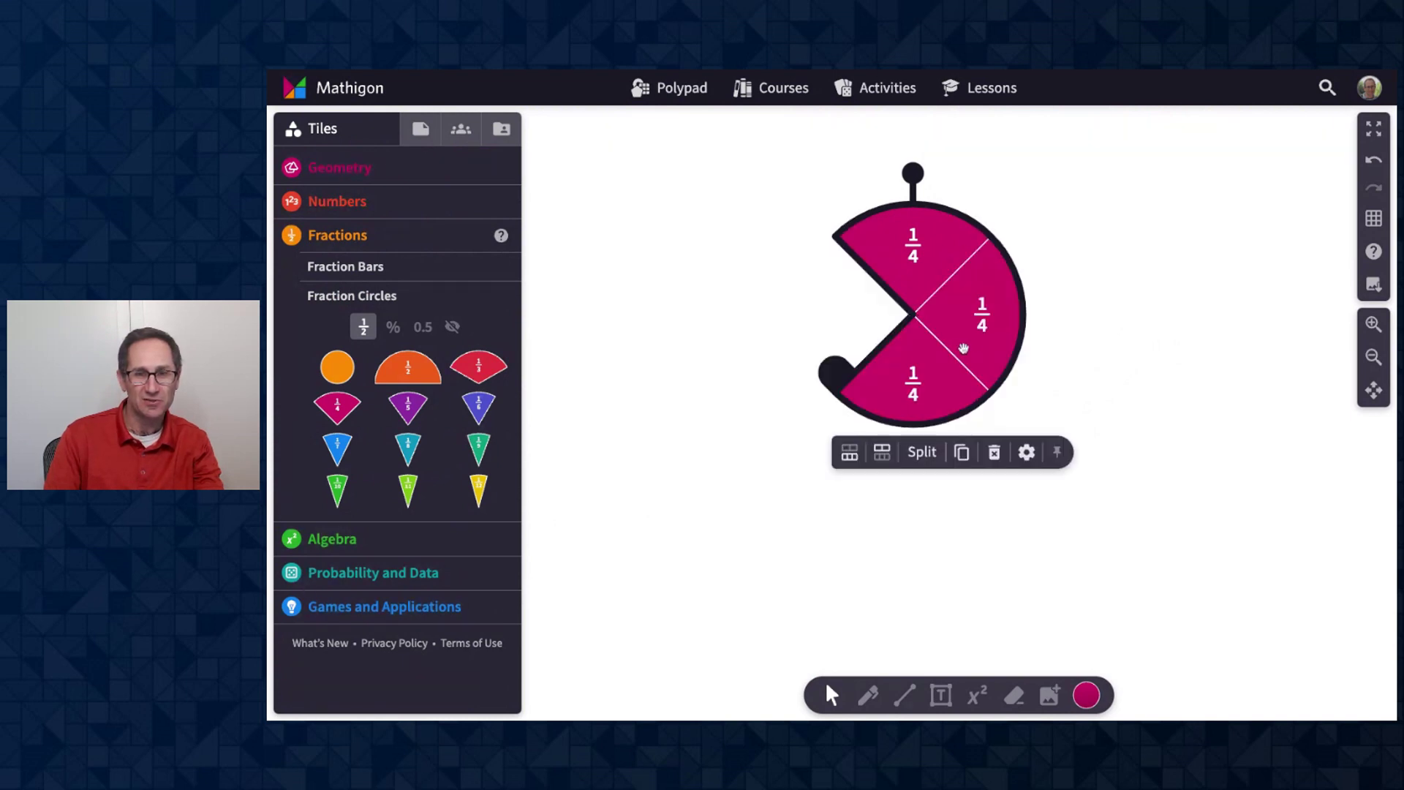
Move the three-quarters sector aside and add a 1/9 fraction circle tile beside it, extended to seven ninths
drag(964, 348, 748, 377)
drag(474, 455, 1094, 243)
drag(1146, 200, 851, 296)
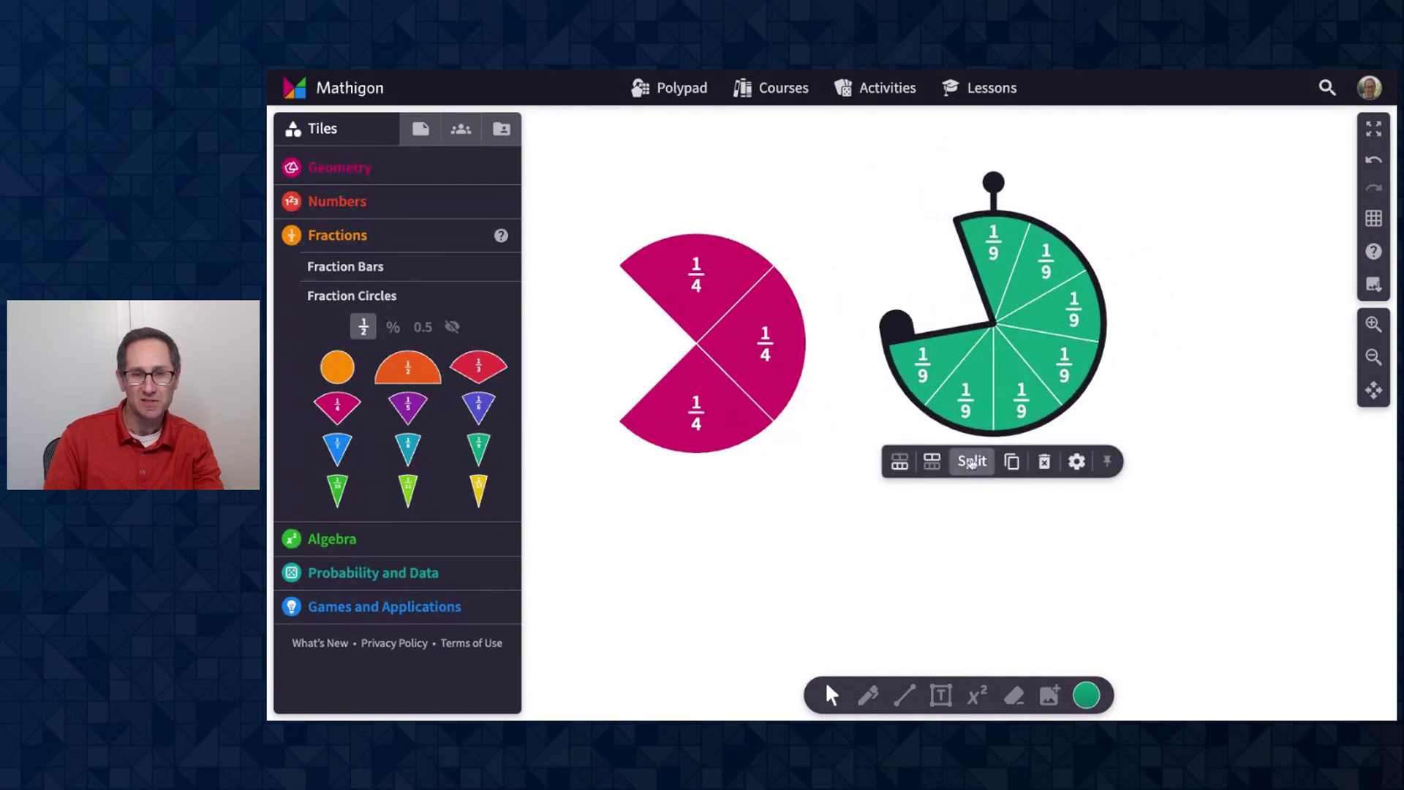
Split the seven-ninths sector into separate 1/9 pieces and move one piece away from the rest
click(988, 463)
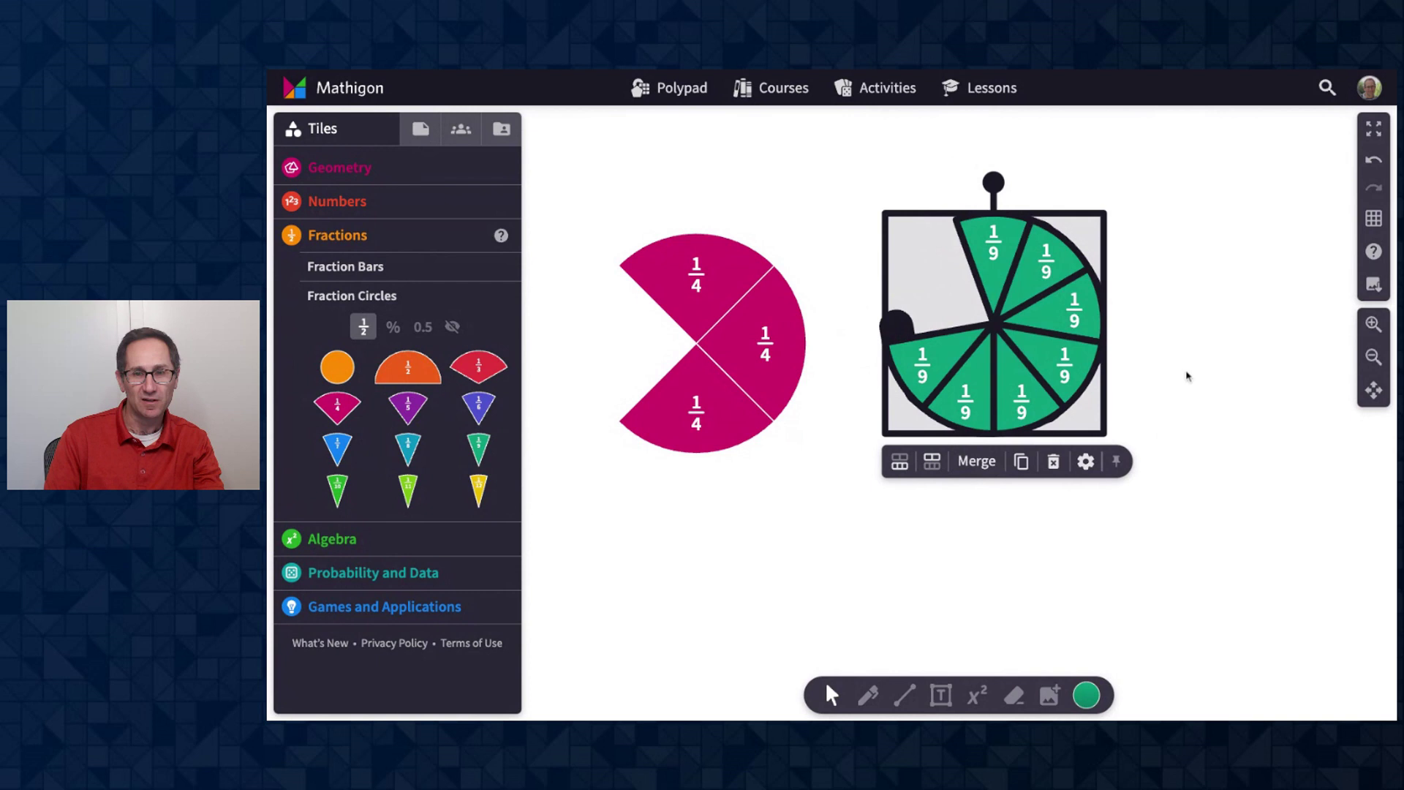
click(1189, 374)
drag(1092, 324, 1268, 308)
Extend three of the separate 1/9 pieces into larger sectors of seven, eight and seven ninths, and move them apart
drag(970, 414, 995, 459)
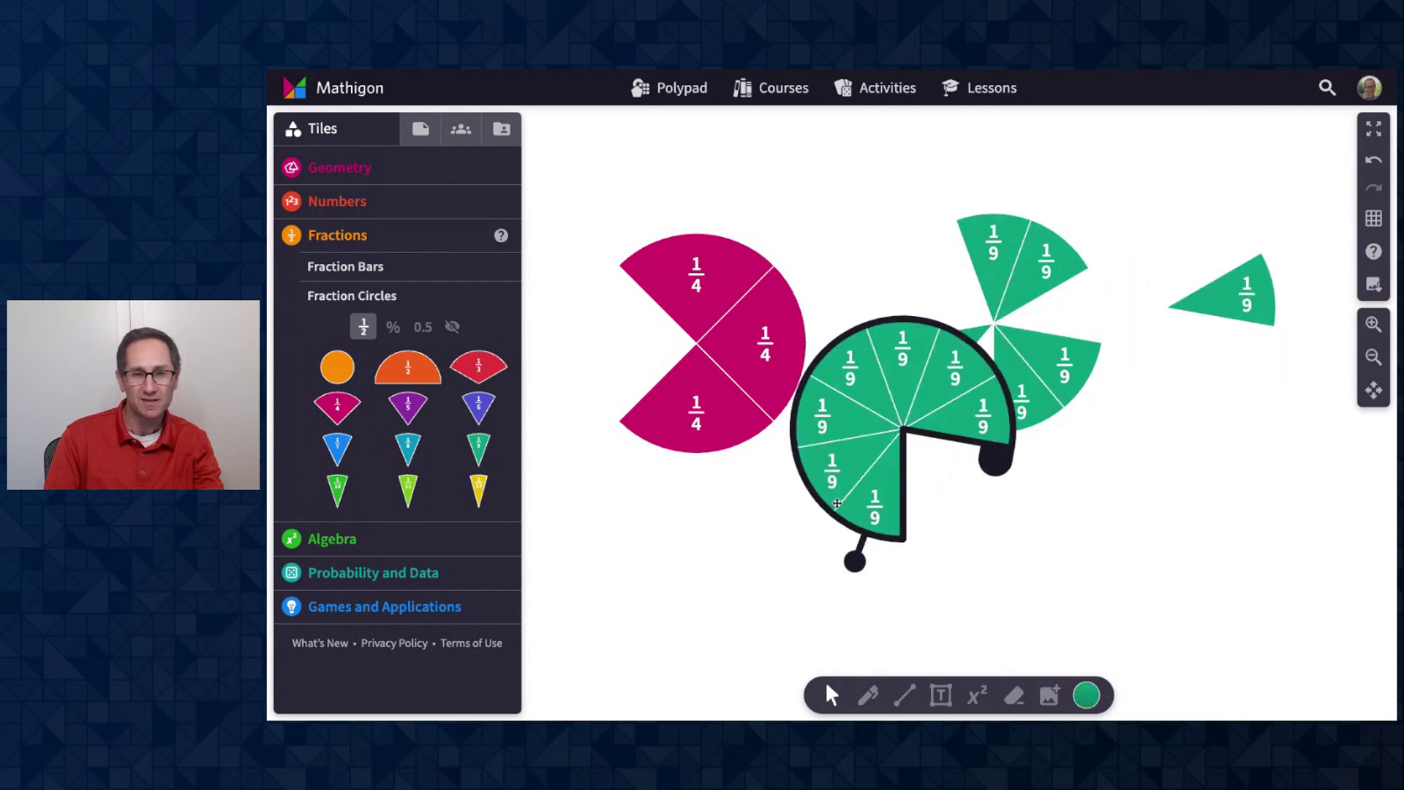
mouse_move(837, 412)
mouse_down()
mouse_move(871, 450)
mouse_move(829, 417)
mouse_up()
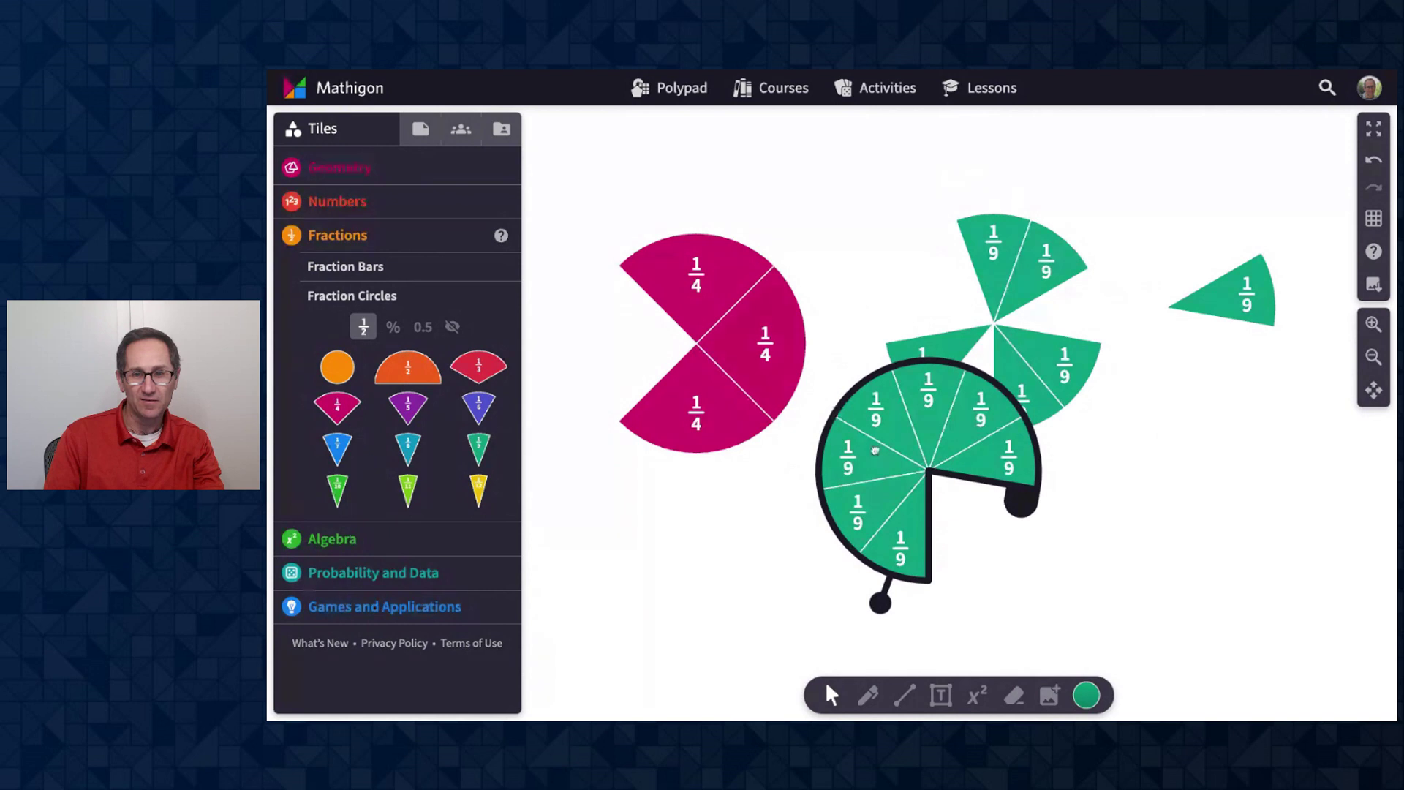
click(1060, 357)
drag(1080, 340, 1220, 454)
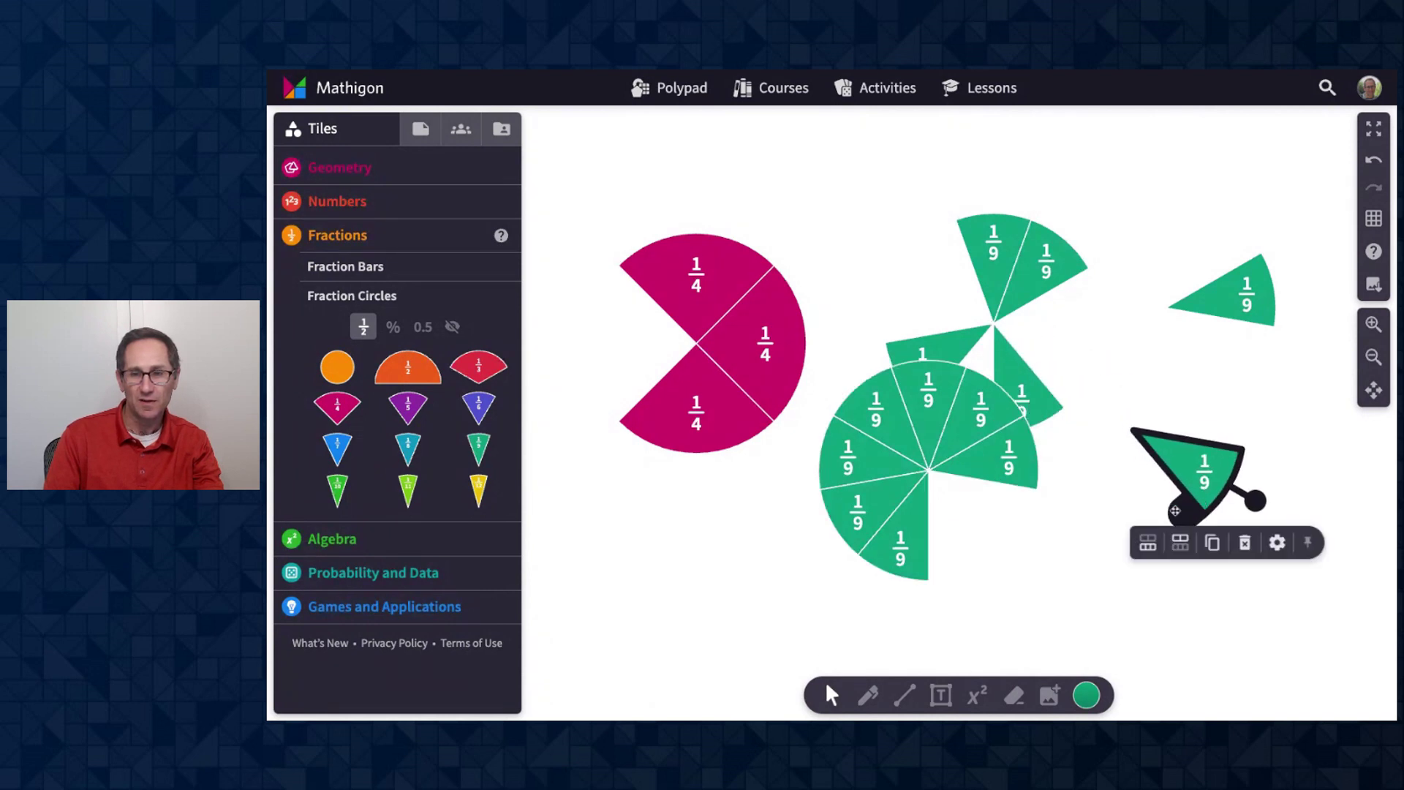
drag(1170, 513, 1222, 395)
click(1017, 264)
drag(1054, 257, 1008, 245)
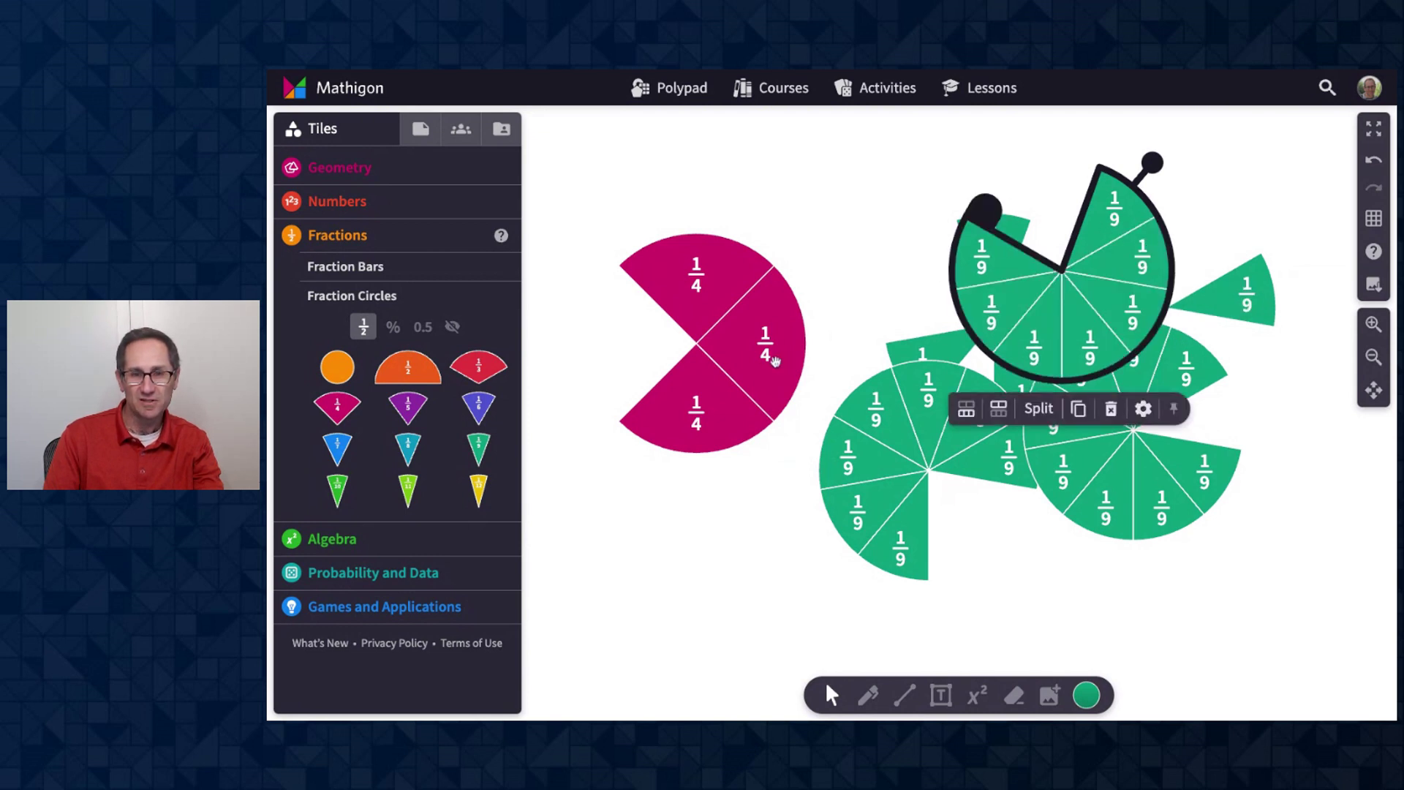
Move the three-quarters sector clear of the ninths, and merge all the green 1/9 pieces and sectors together
drag(774, 362, 707, 333)
drag(825, 189, 1248, 557)
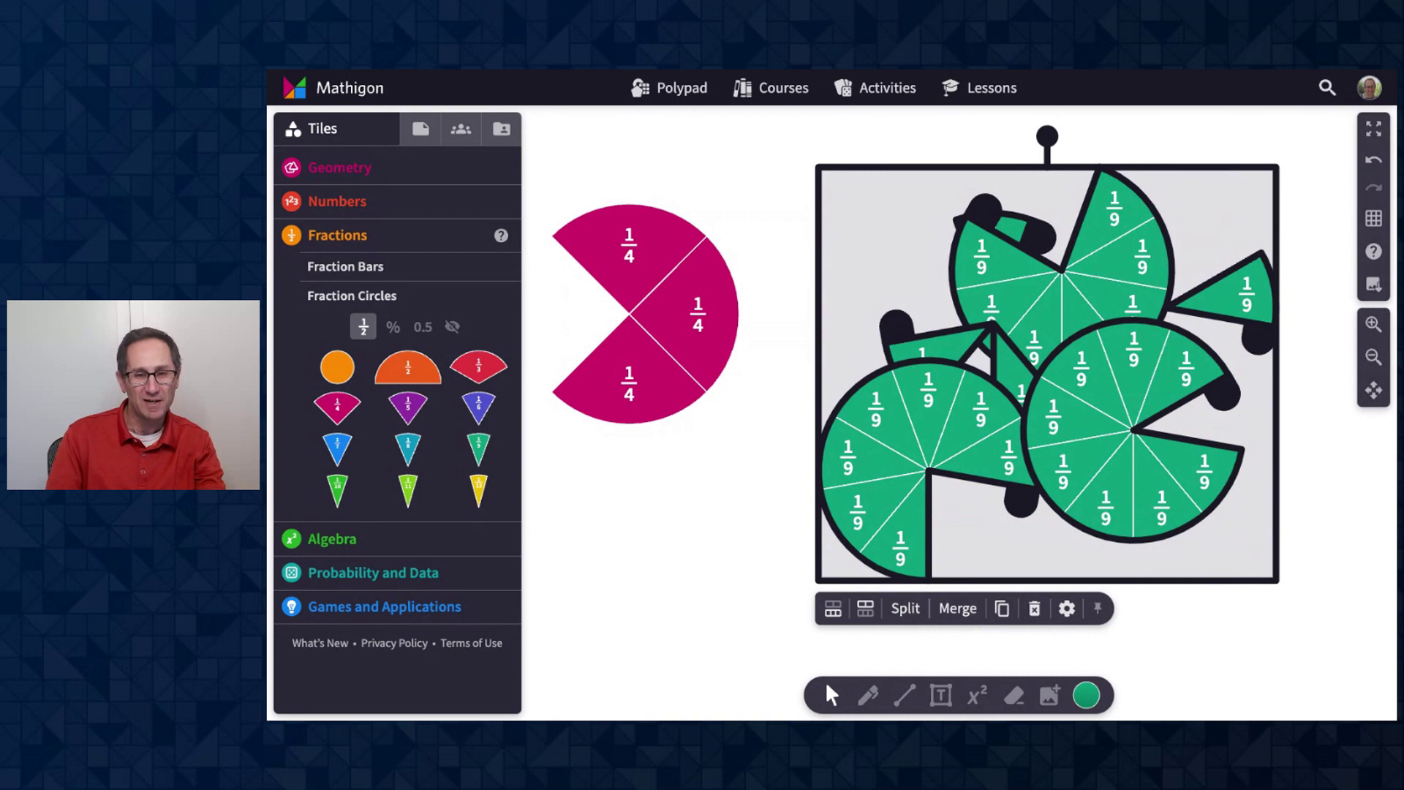
click(958, 608)
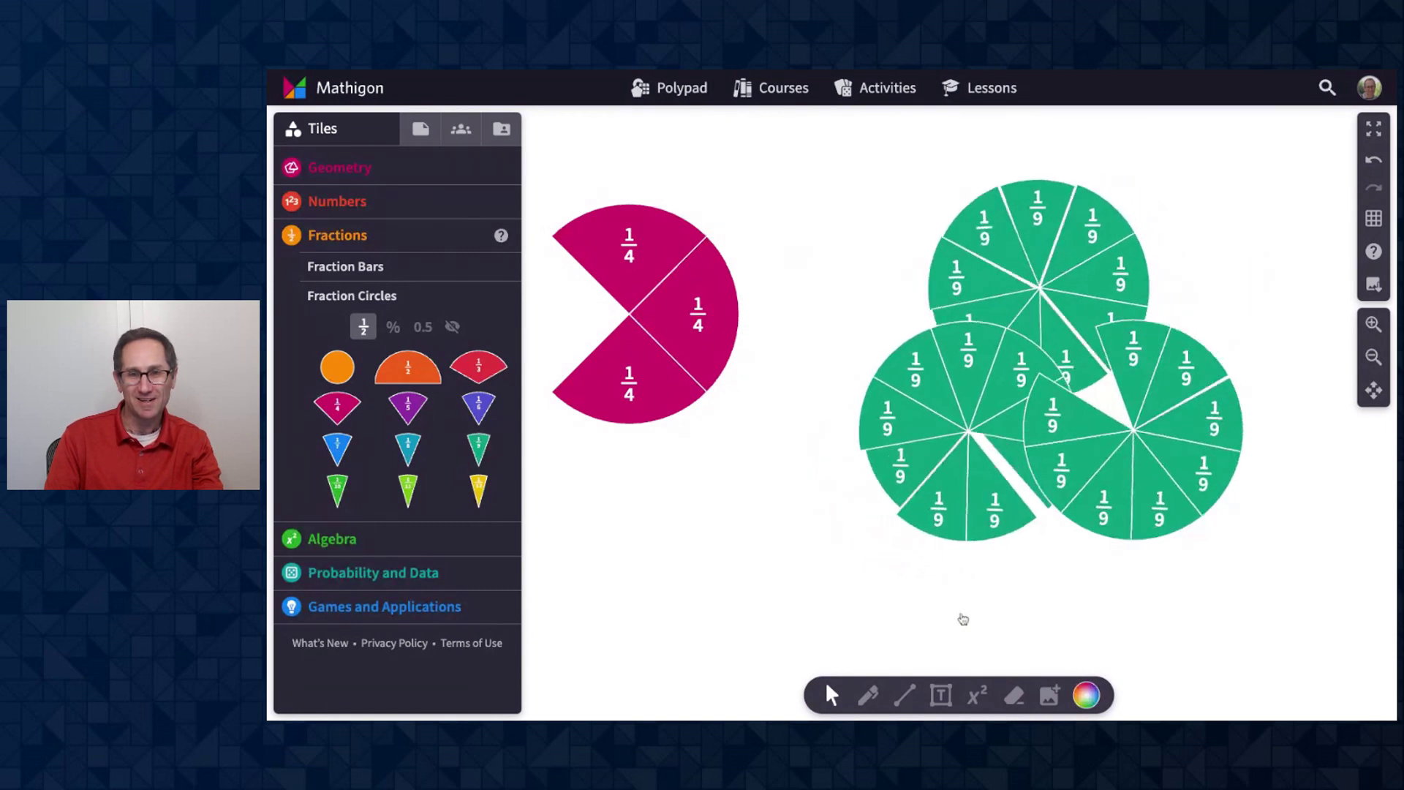
Spread out the merged ninths so the two full circles and the partial circle are visible separately
click(982, 508)
drag(1160, 460, 1049, 506)
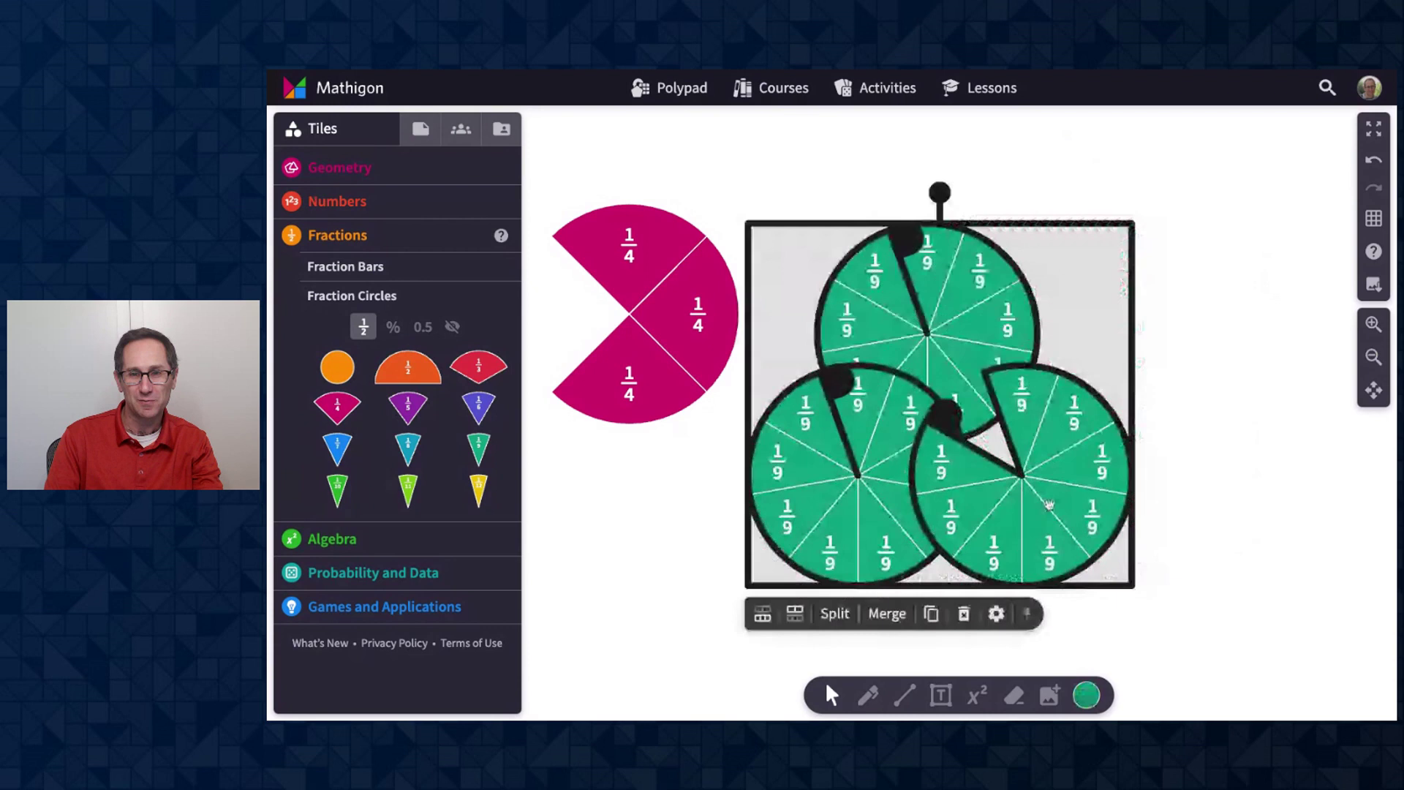
click(1170, 505)
drag(928, 307, 1046, 217)
drag(824, 476, 824, 298)
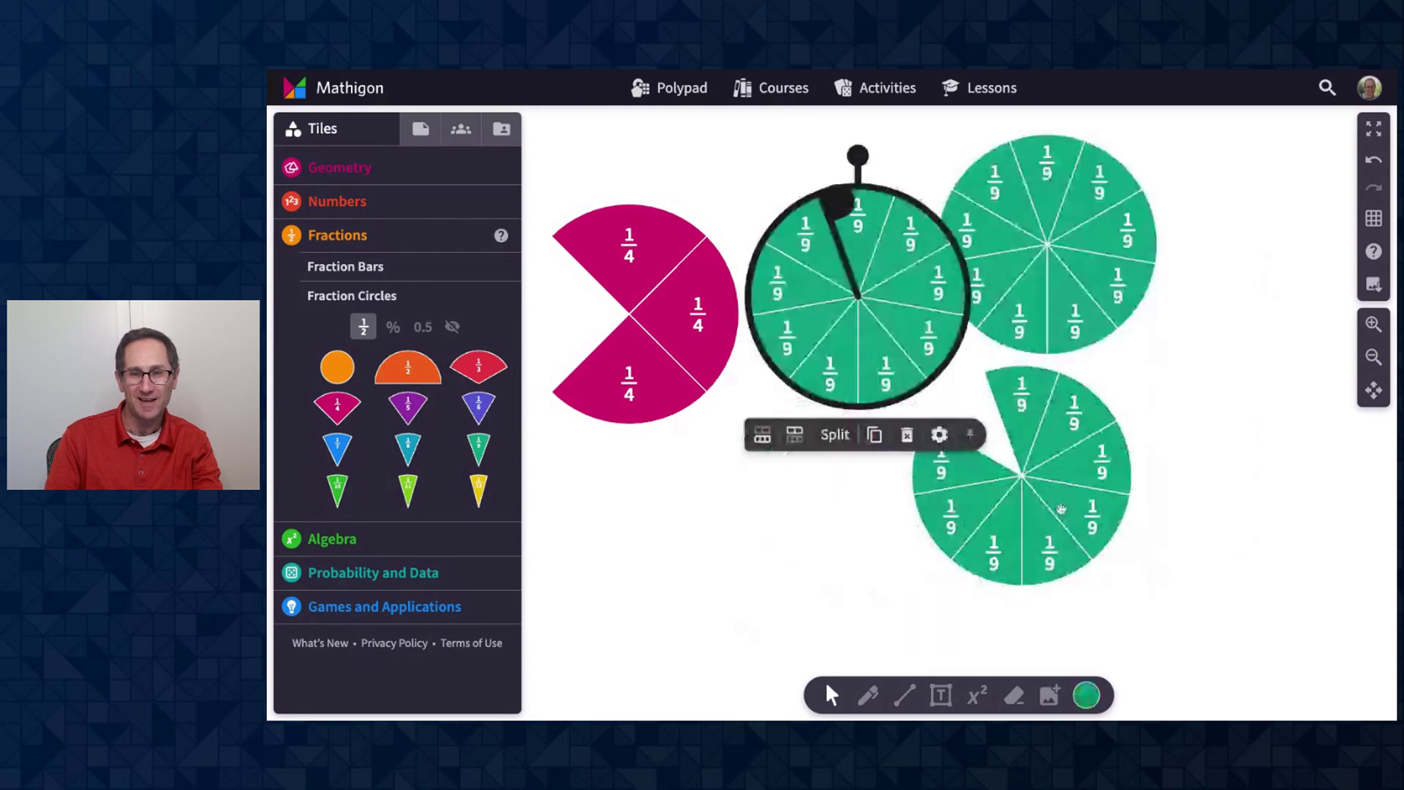
drag(1061, 509, 1180, 434)
scroll(924, 507, left, 1)
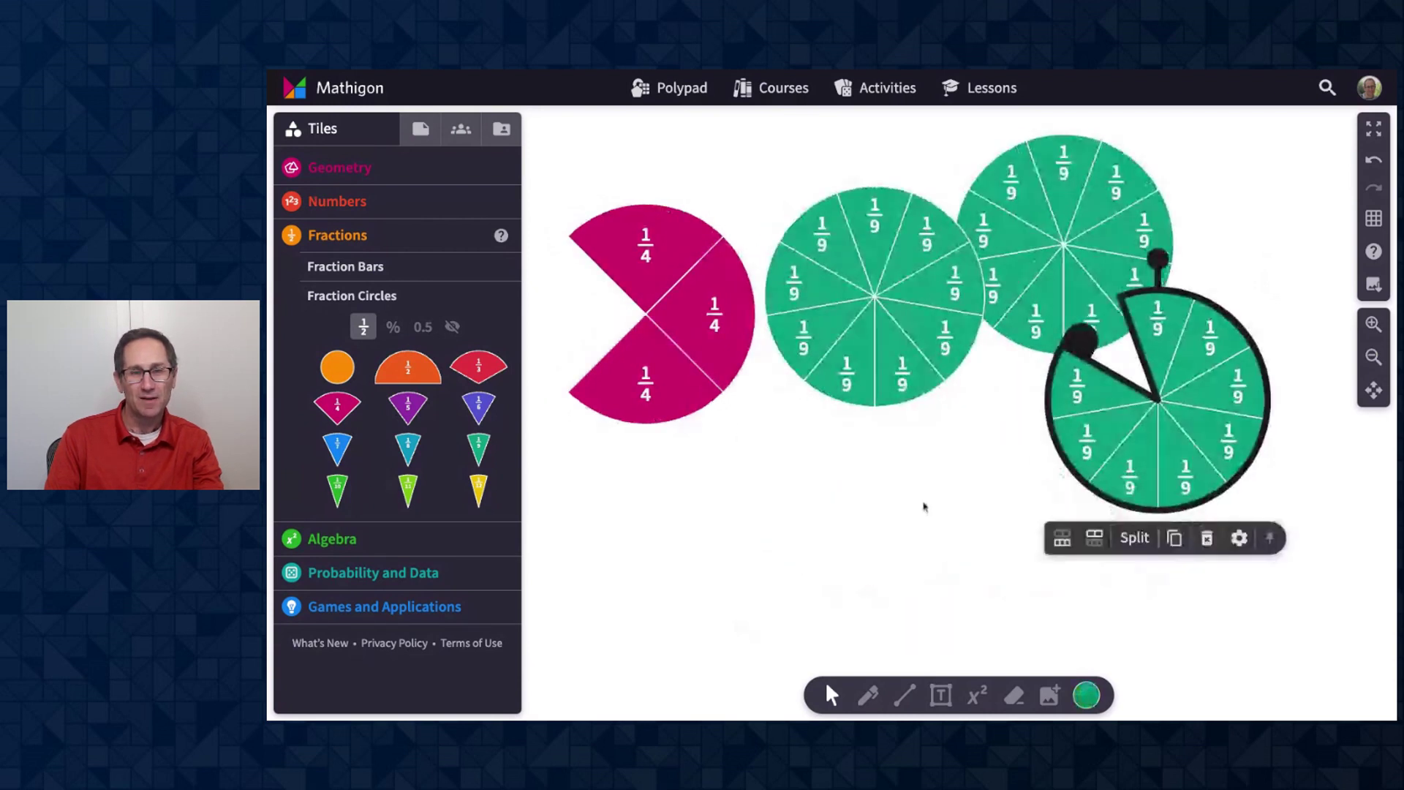
Rename the magenta three-quarters sector repeatedly into smaller equivalent fractions until it is divided into 1/32 pieces
click(696, 413)
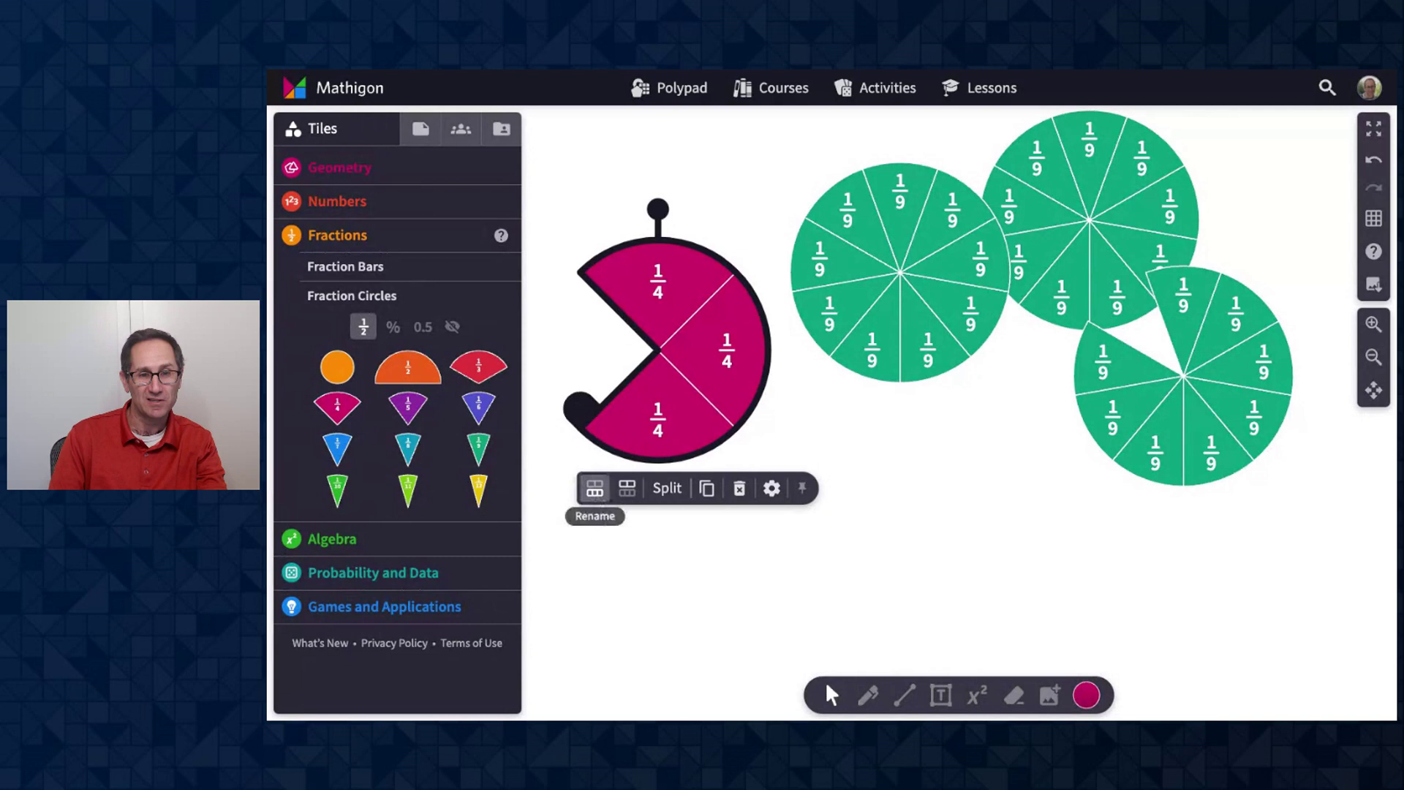
click(595, 487)
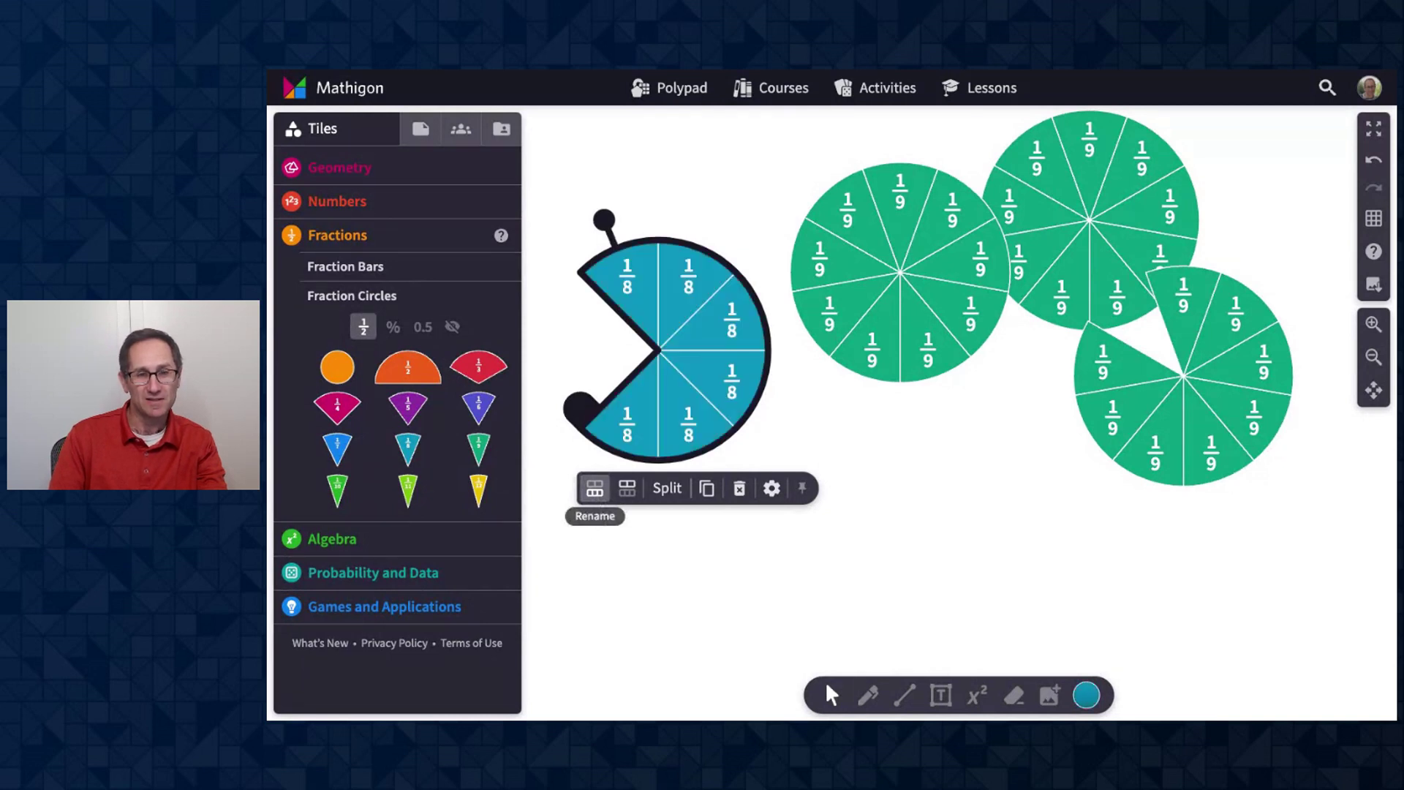
click(595, 488)
click(595, 488)
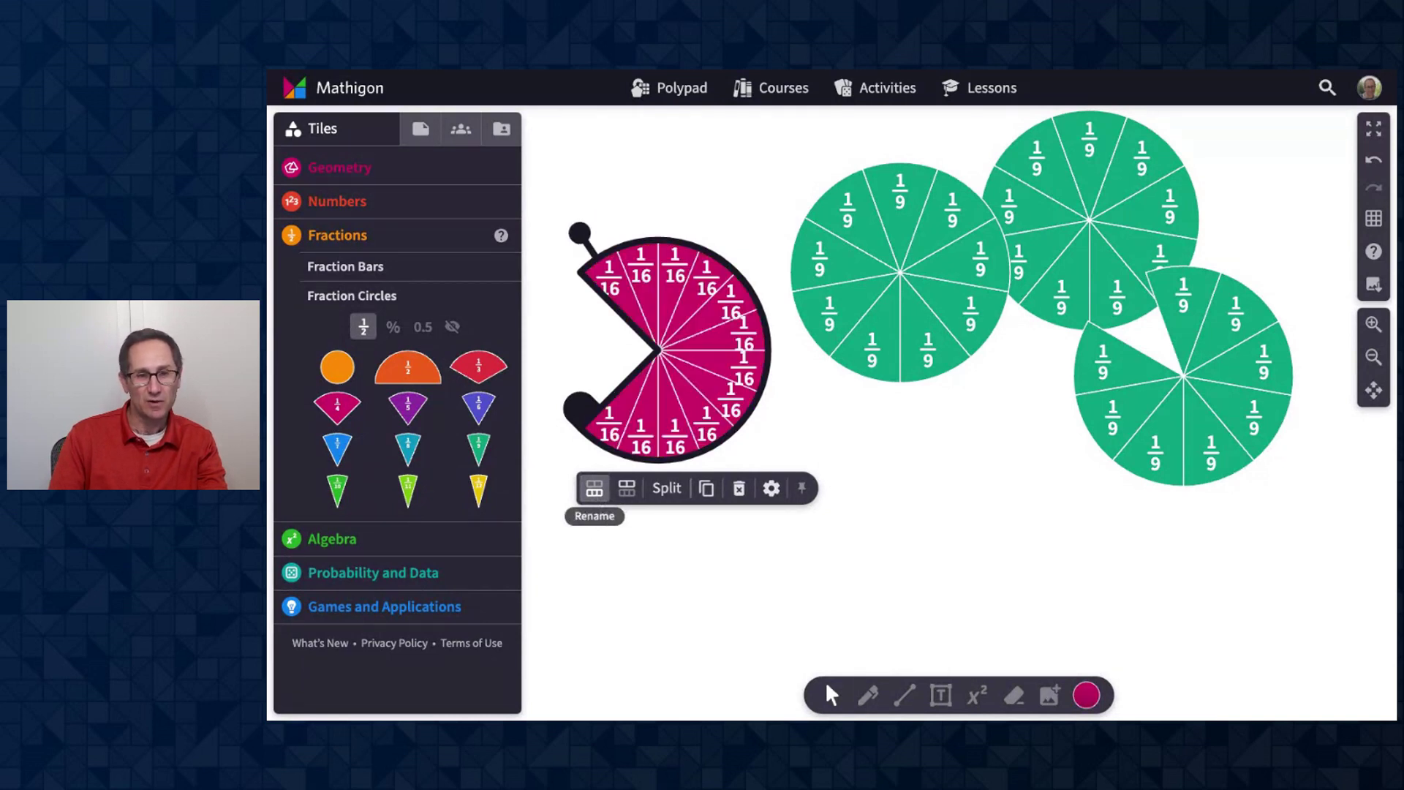
click(593, 488)
click(590, 488)
click(586, 487)
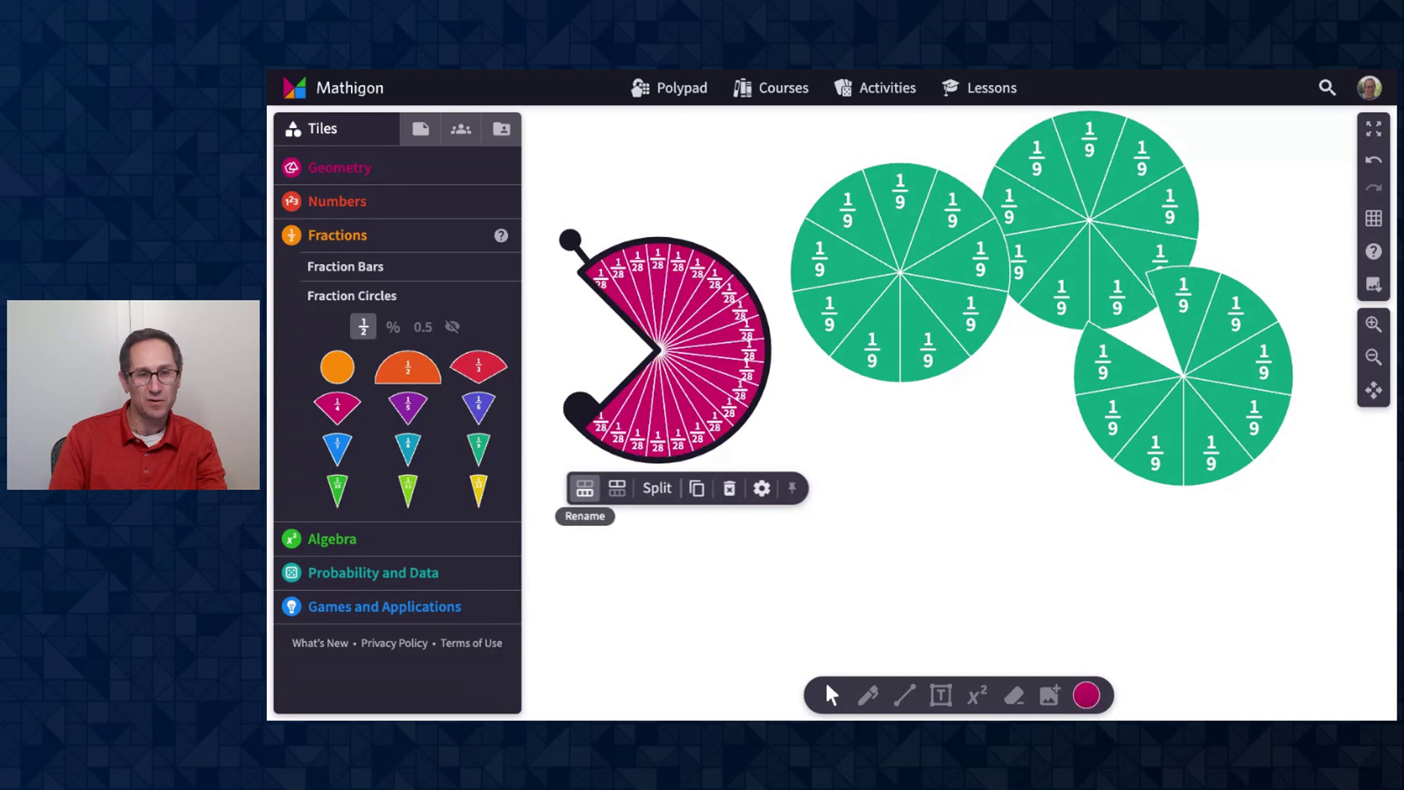
click(584, 487)
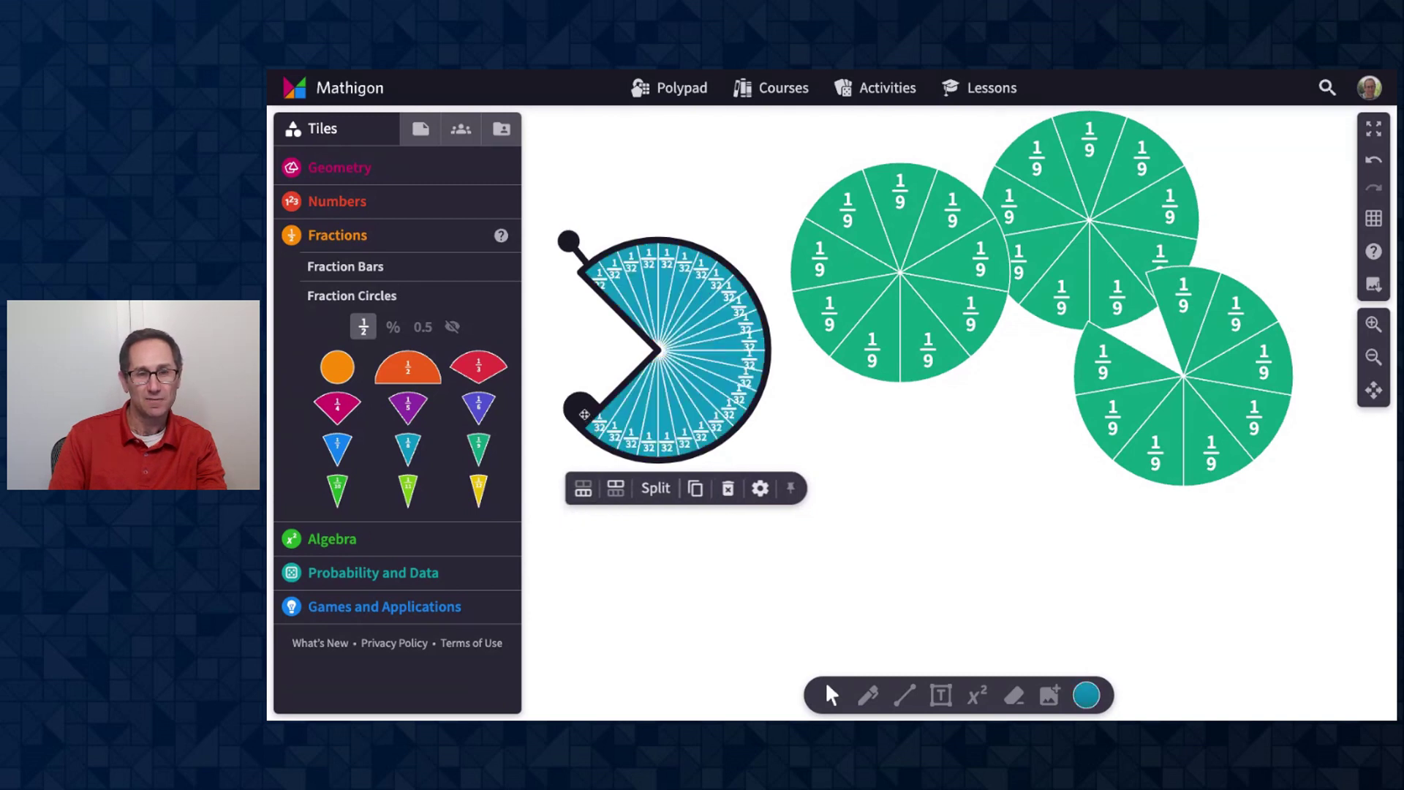
Reduce the 1/32 sector to eight pieces, split it and move one 1/32 piece out of the fan
drag(584, 414, 735, 292)
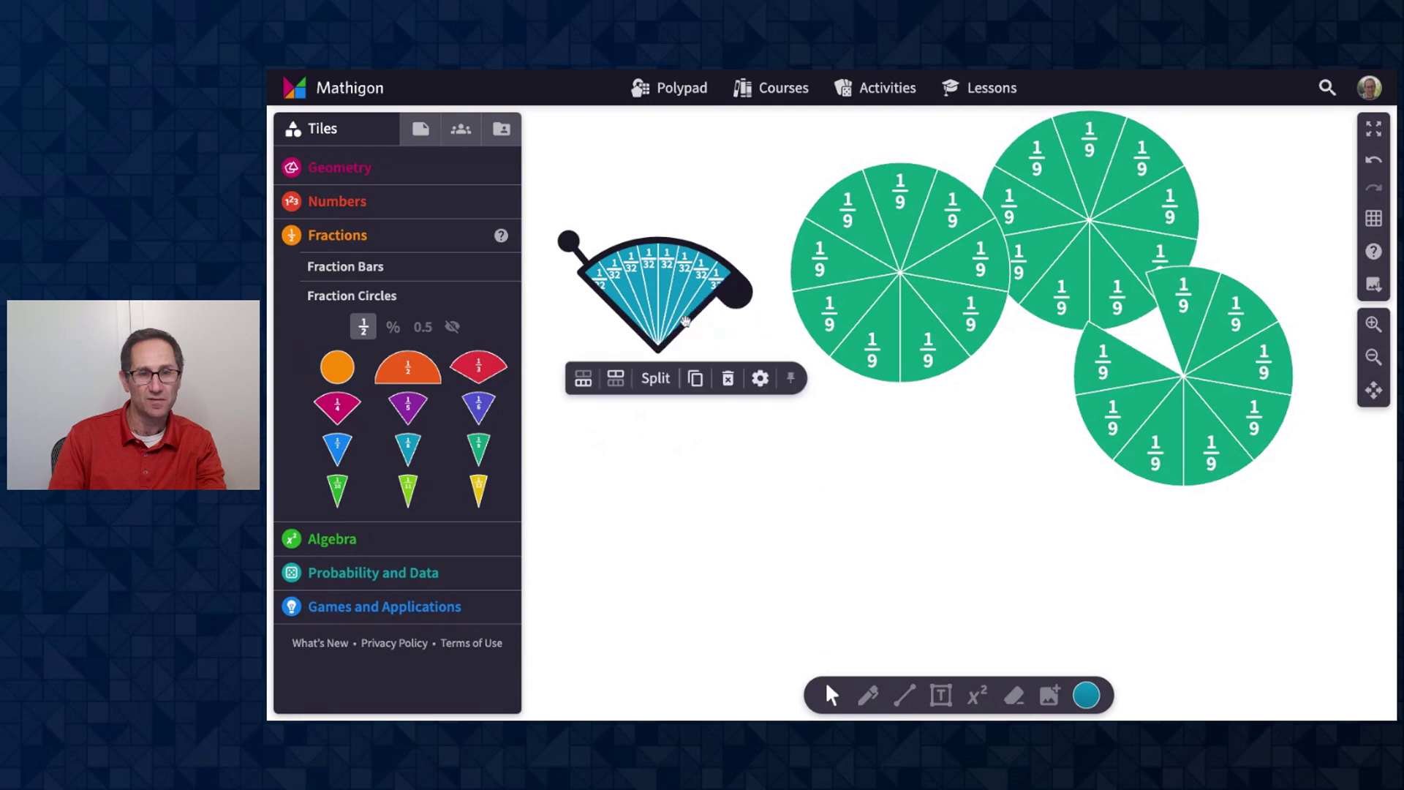
click(644, 392)
click(693, 219)
drag(666, 254, 759, 179)
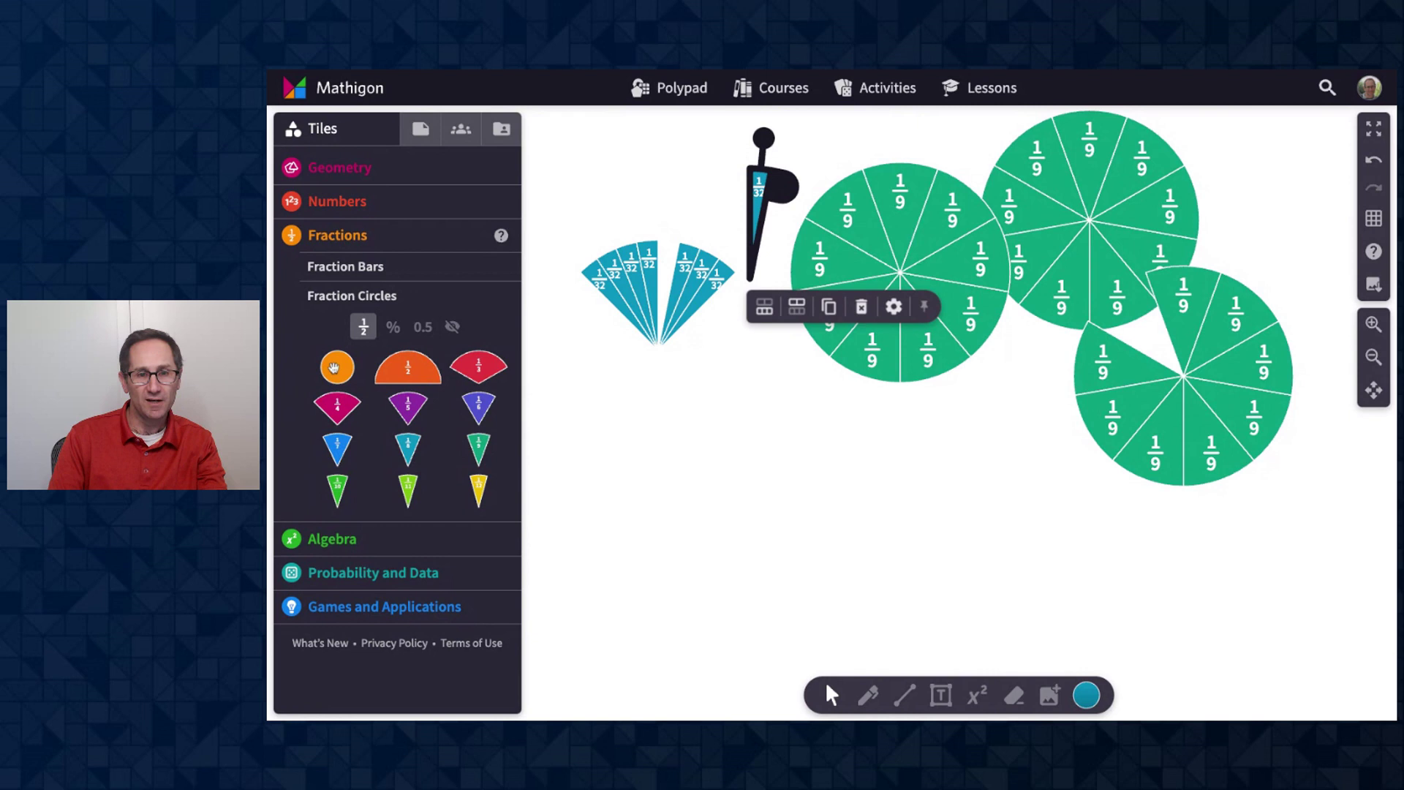
Add a whole fraction circle below the 1/32 pieces and rename it repeatedly until it is divided into sixteenths
drag(334, 368, 720, 477)
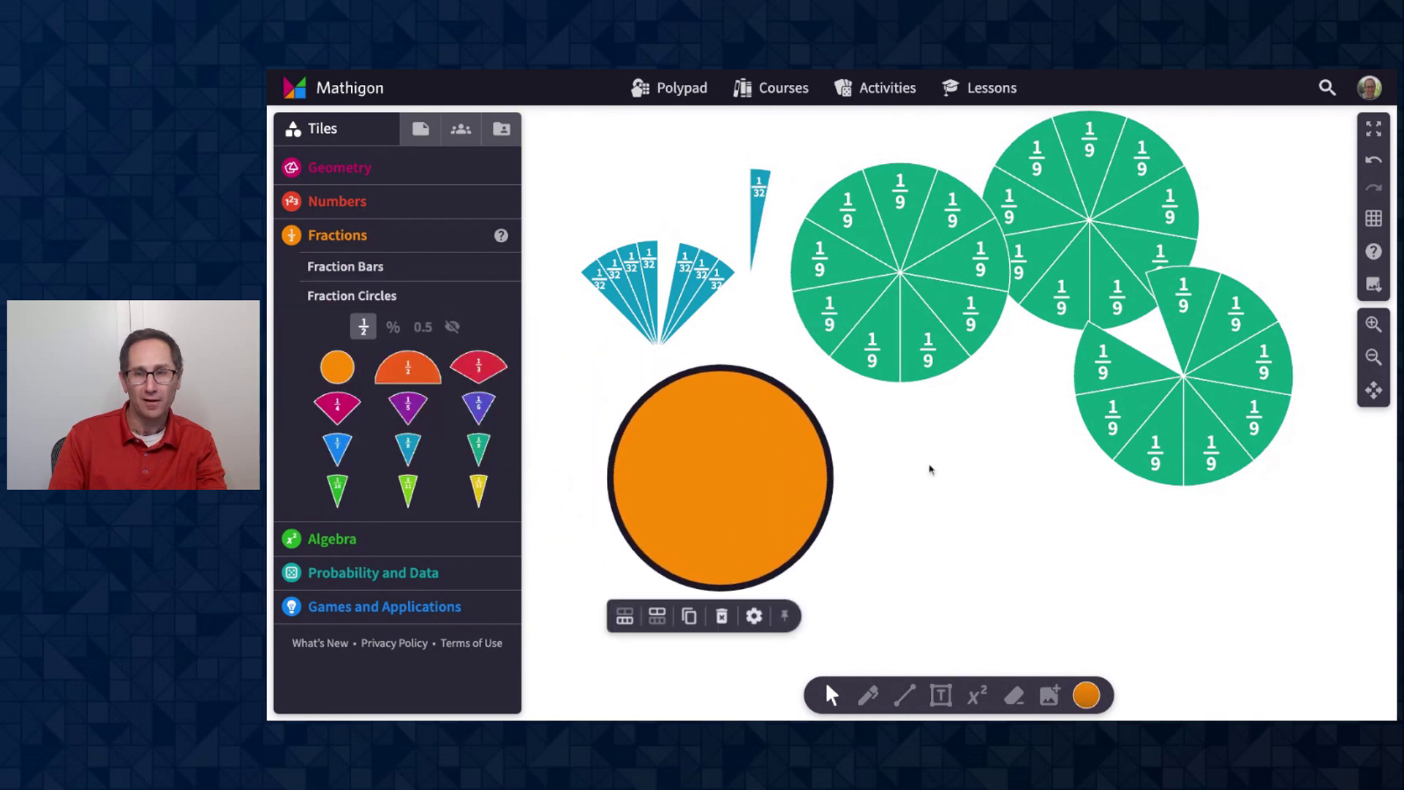
scroll(931, 469, down, 2)
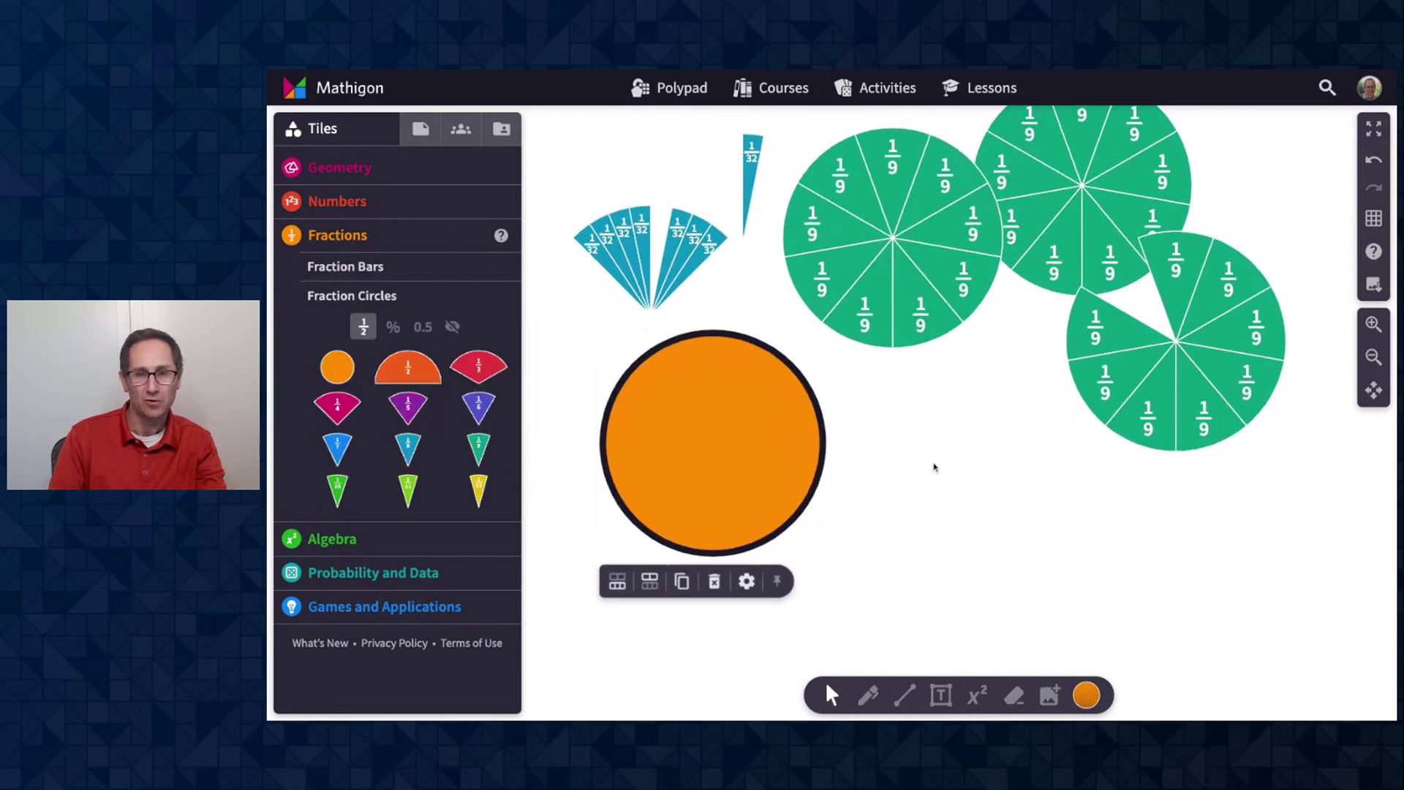
scroll(874, 514, up, 2)
click(604, 617)
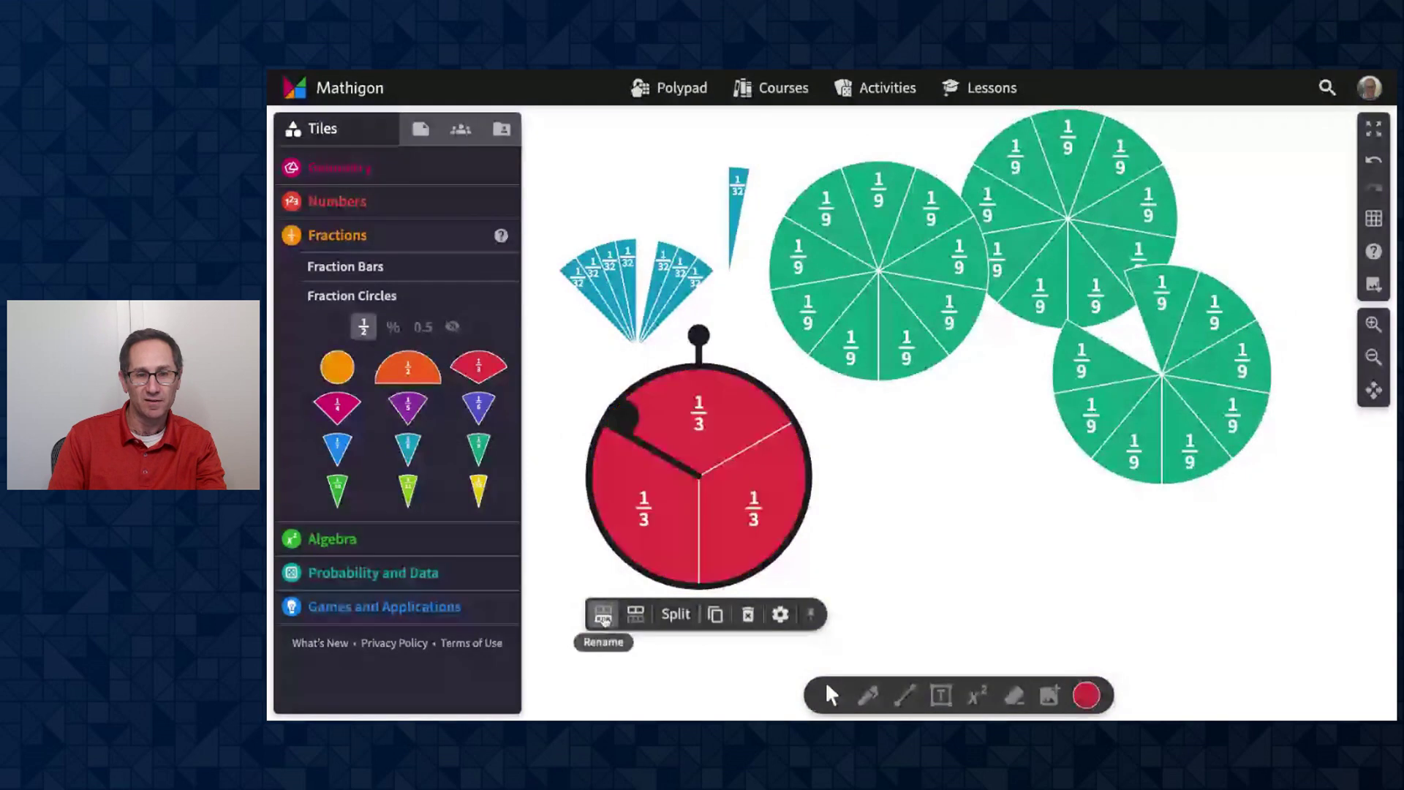
click(603, 616)
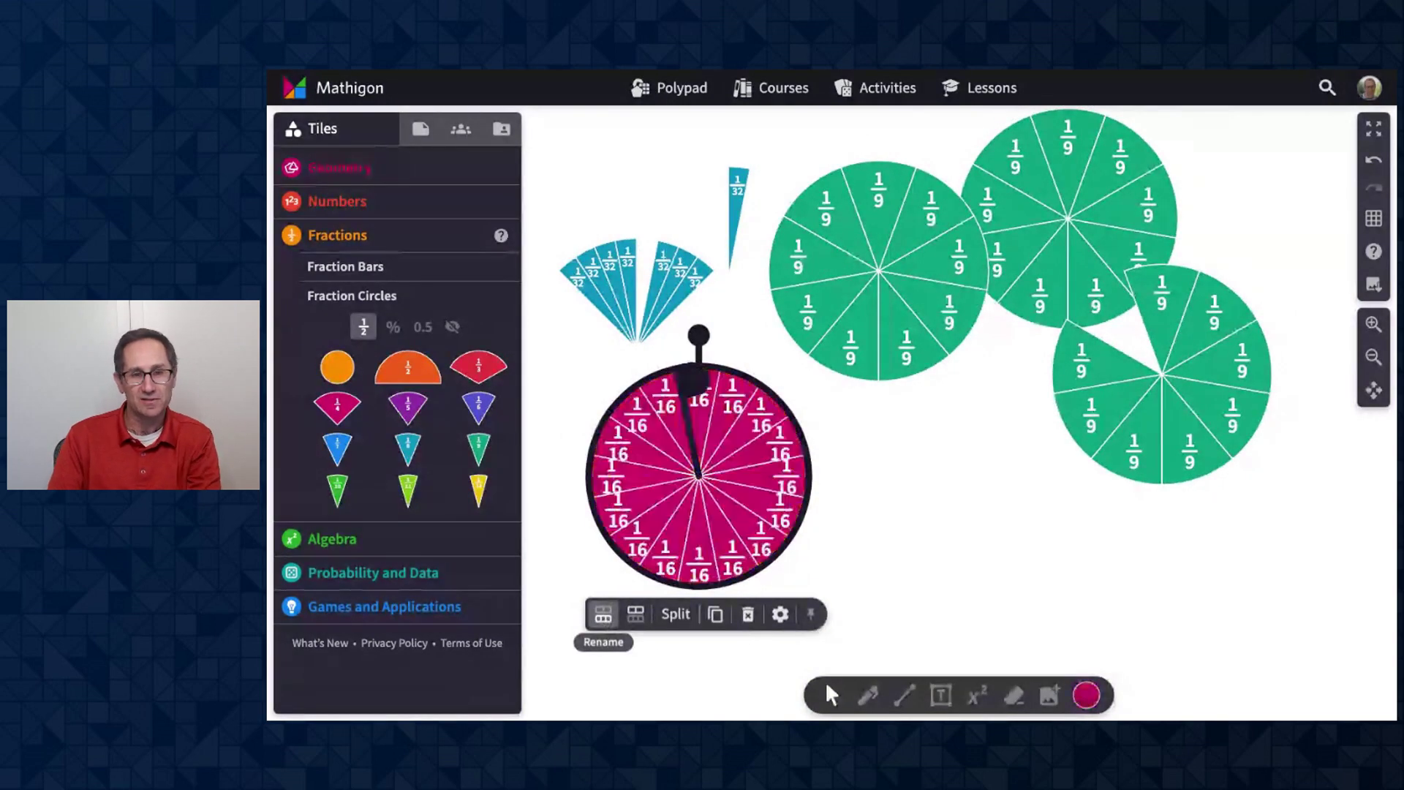
Rename the circle of sixteenths until it is divided into 1/22 pieces and reduce it to a four-piece sector
click(603, 615)
click(604, 615)
click(604, 615)
click(603, 615)
click(604, 614)
click(603, 614)
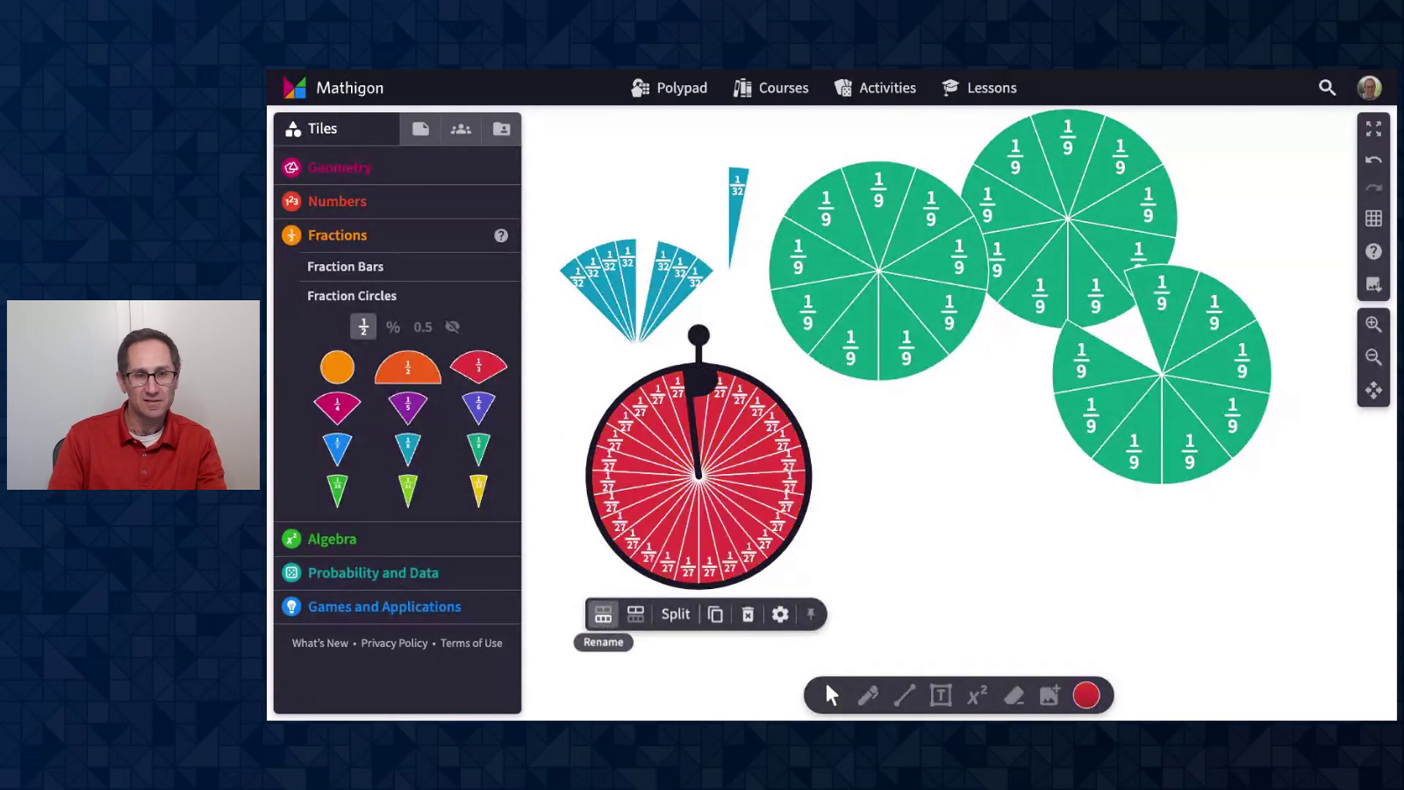
click(603, 614)
click(604, 614)
click(641, 620)
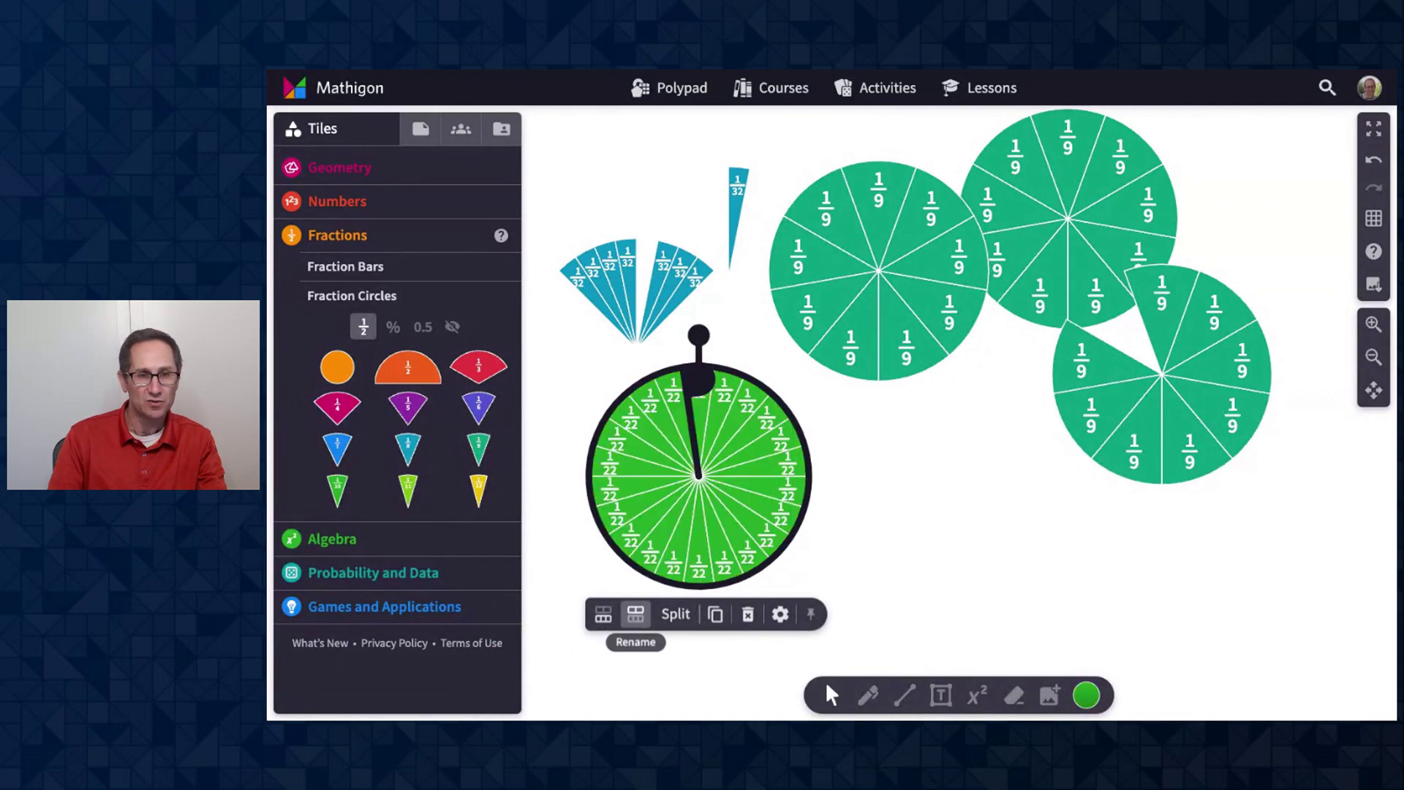
drag(702, 382, 698, 433)
click(865, 428)
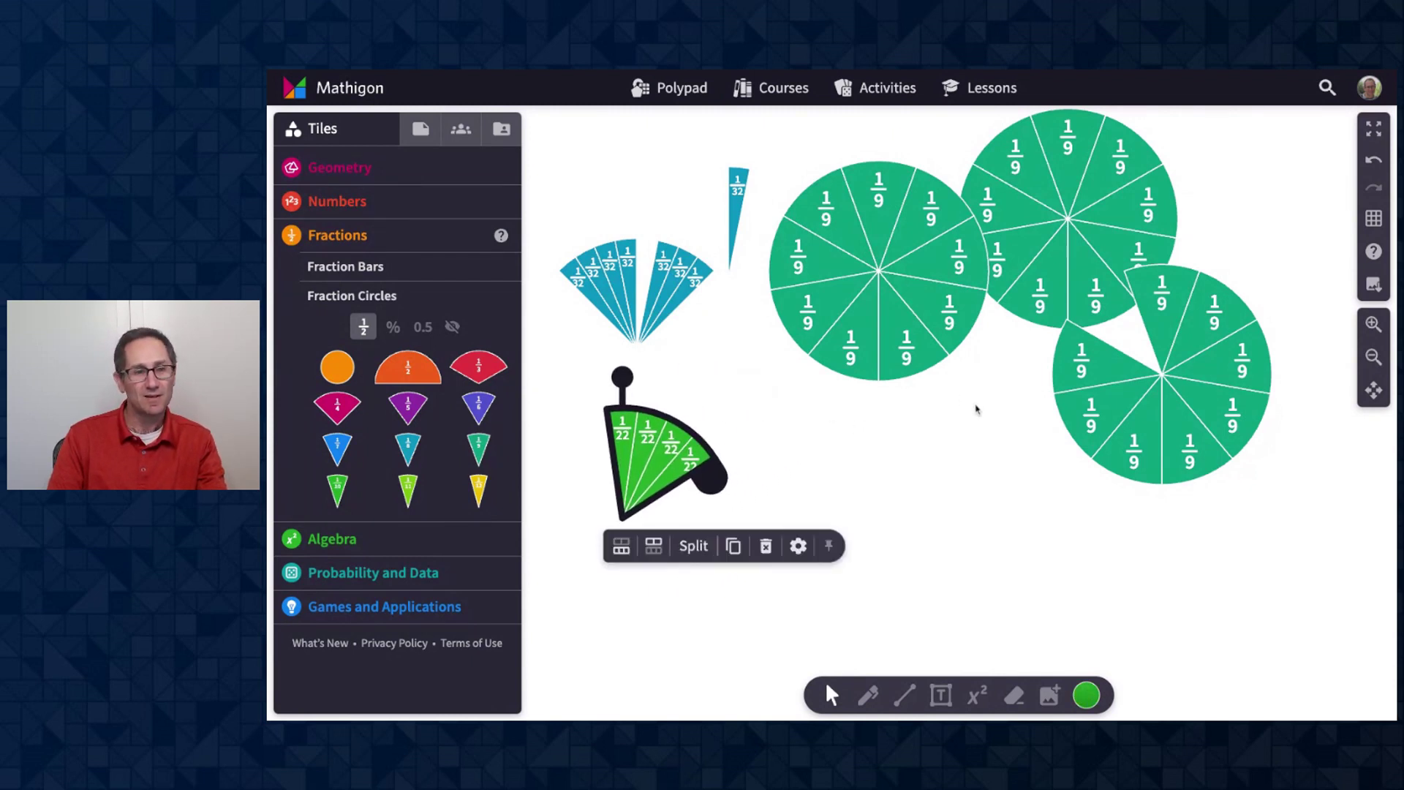
Add a uniform spinner and a custom spinner from the probability tiles, side by side below the fraction tiles
scroll(784, 443, down, 2)
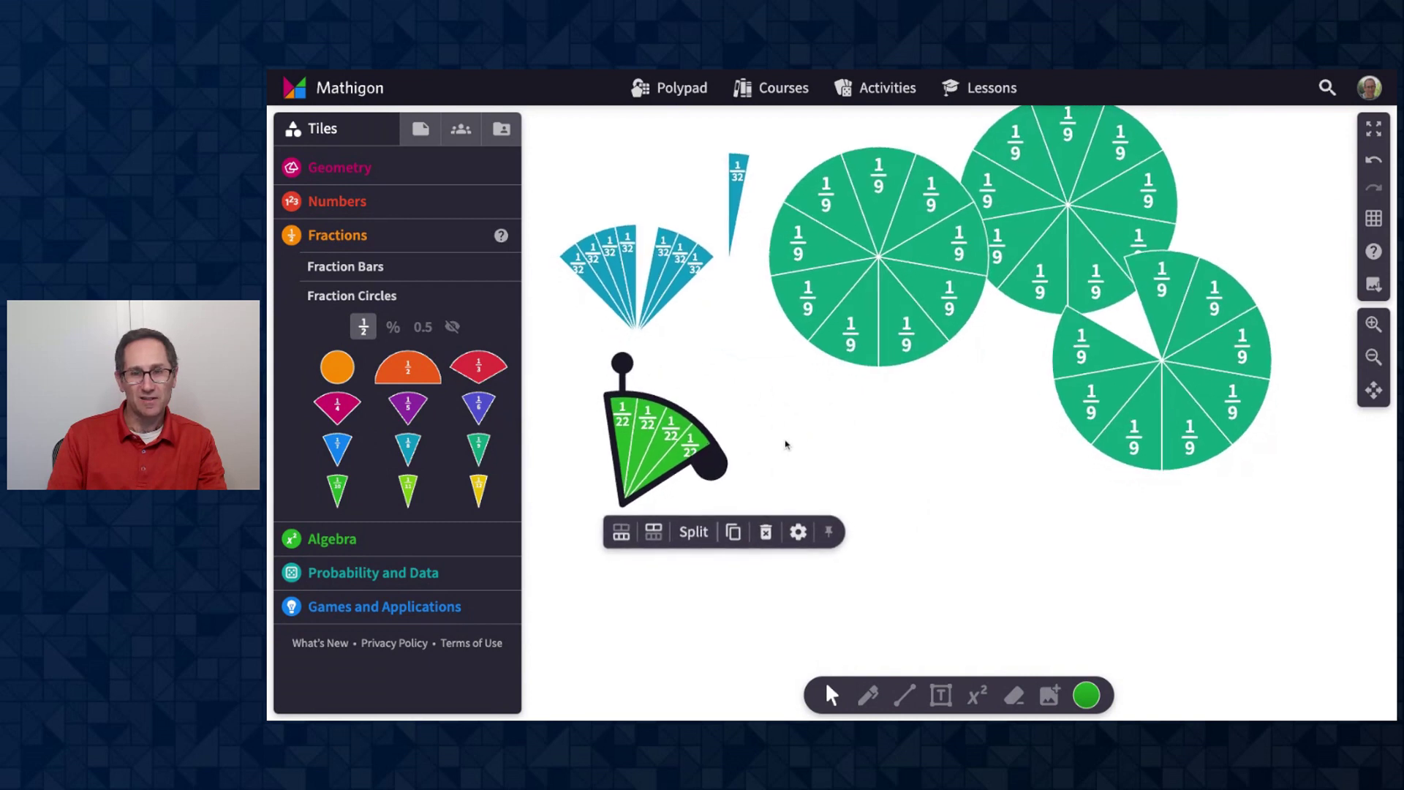
scroll(786, 444, down, 2)
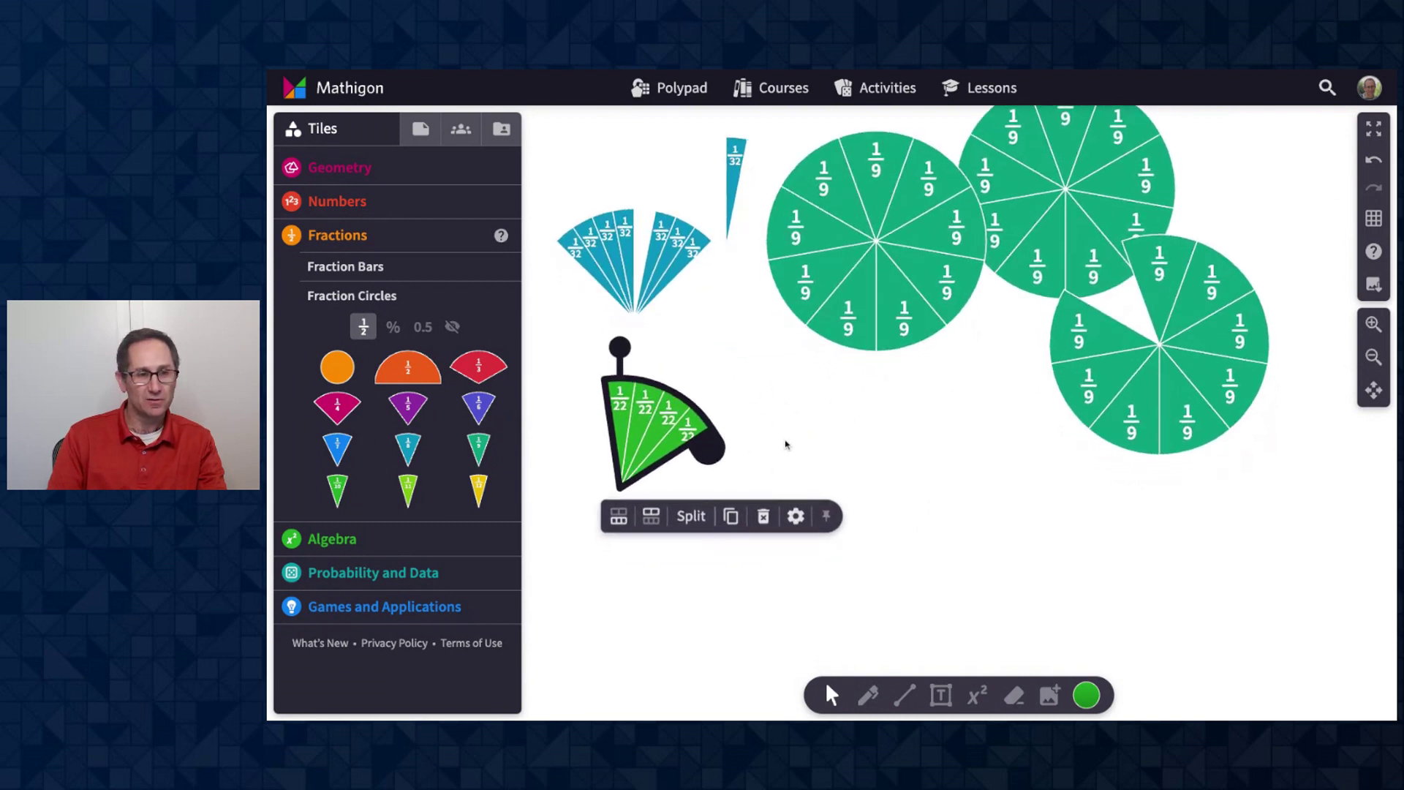
scroll(785, 444, down, 3)
click(361, 573)
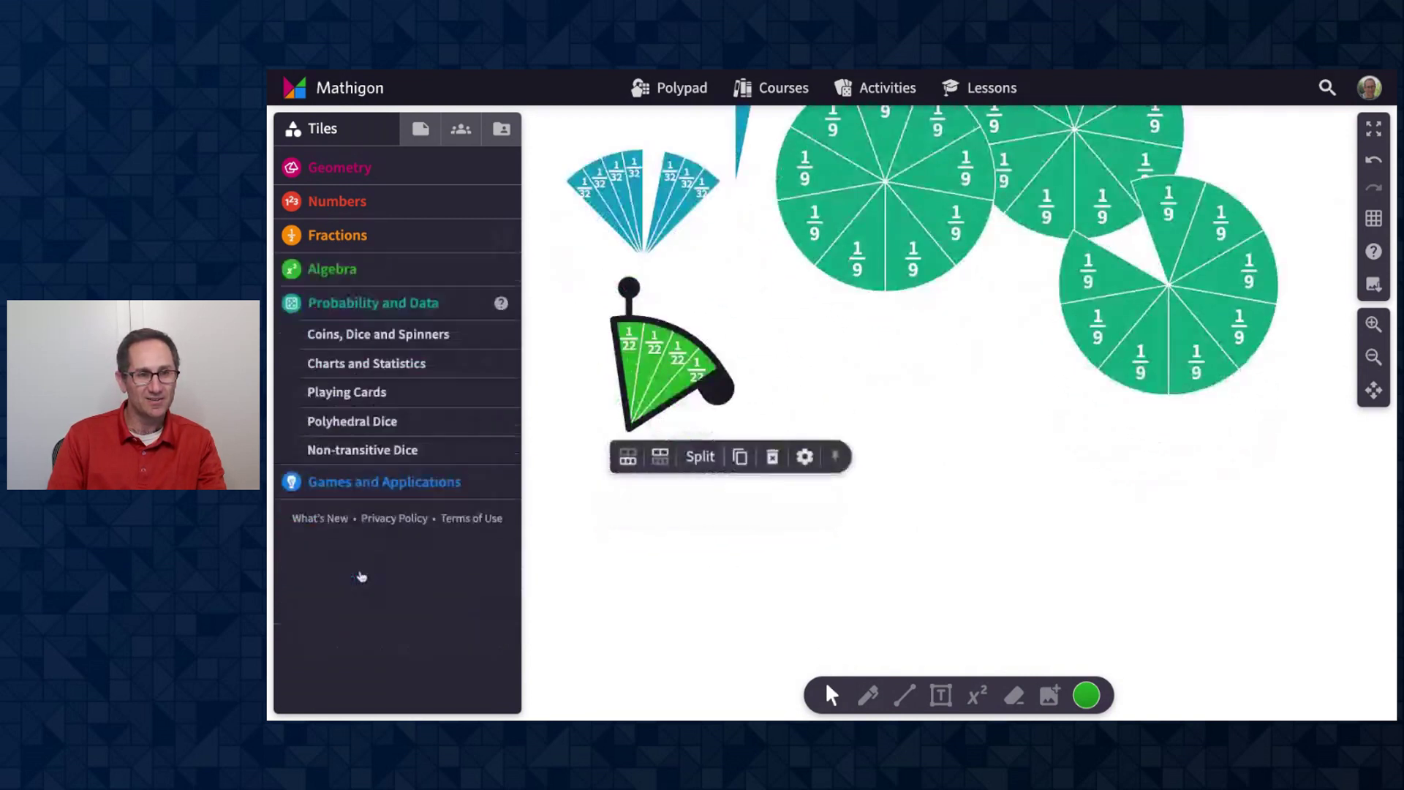
click(378, 331)
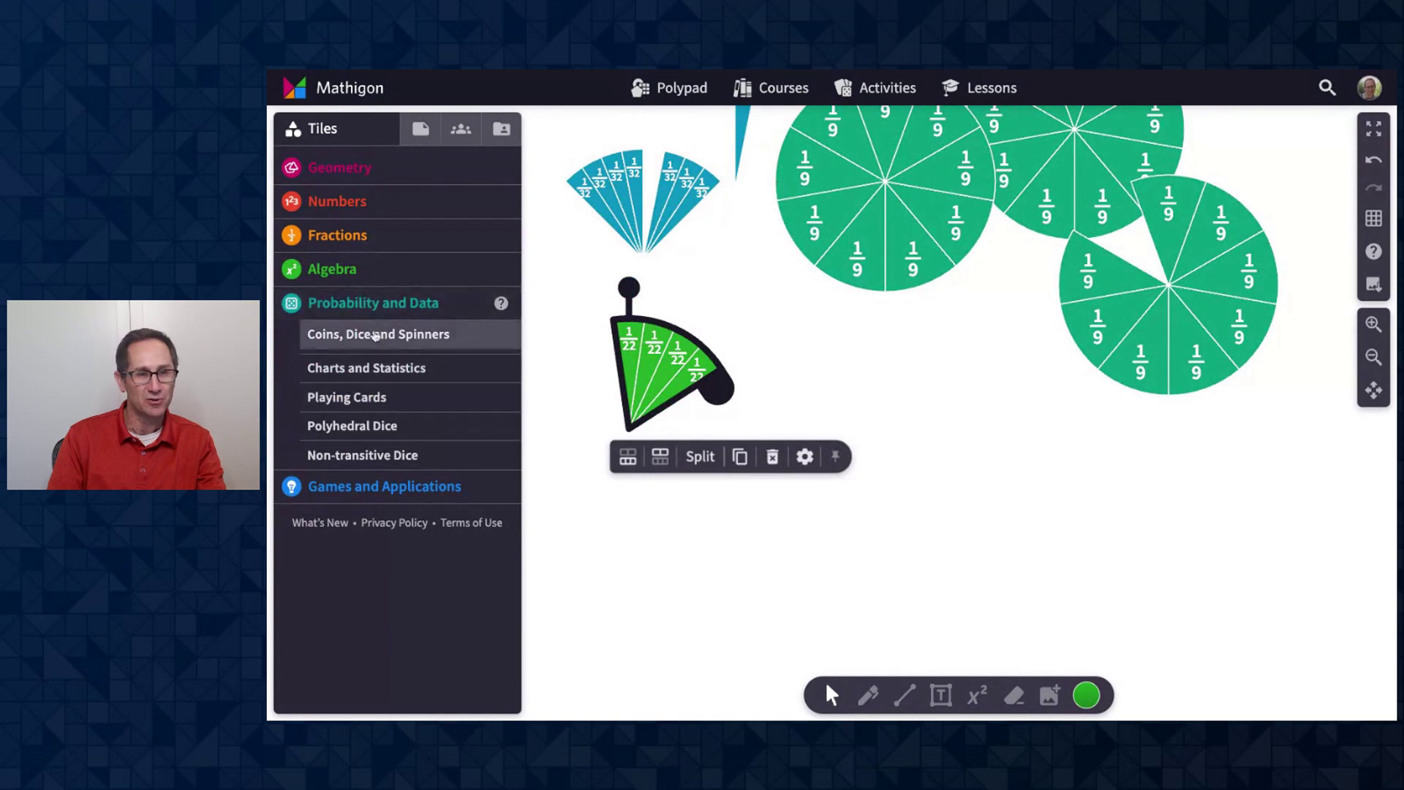
click(348, 450)
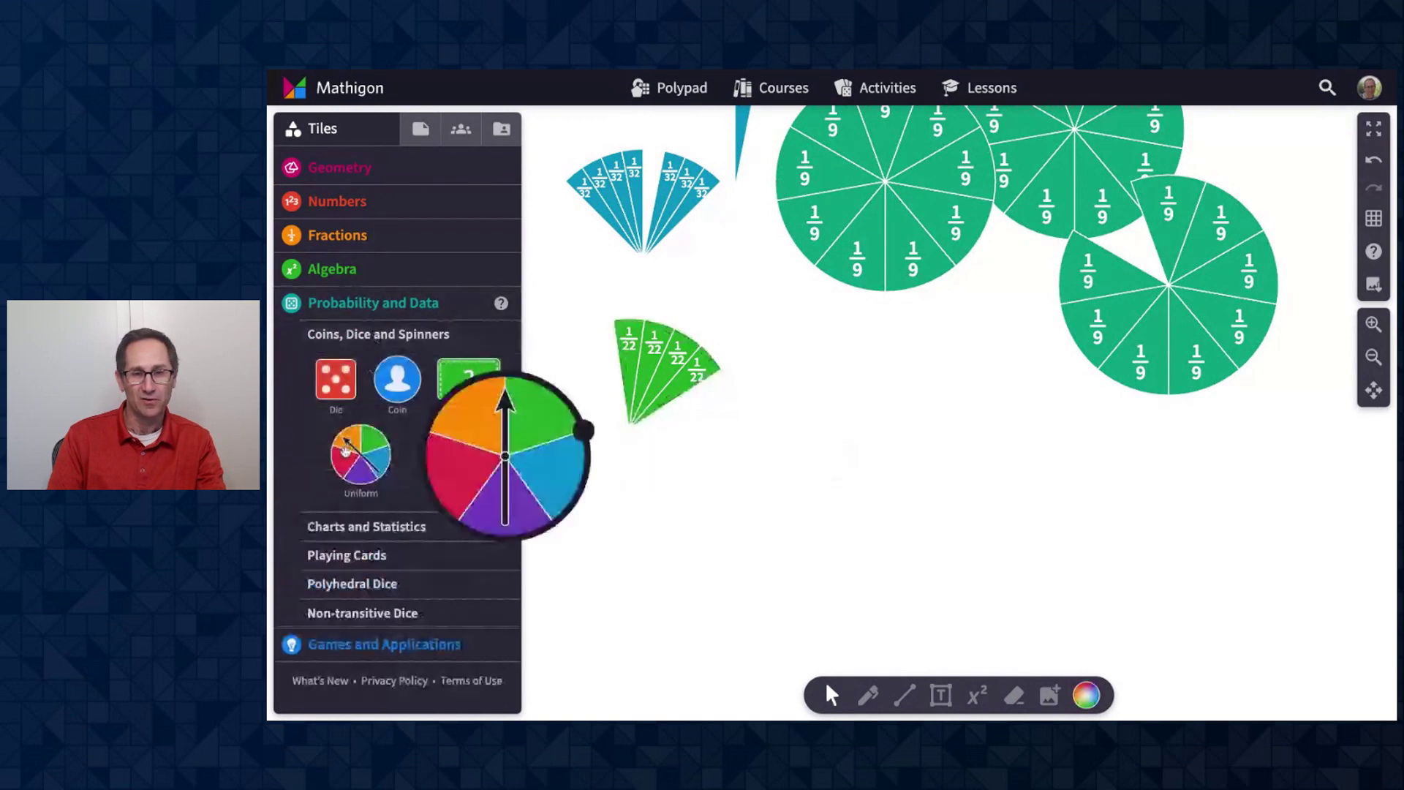
click(463, 463)
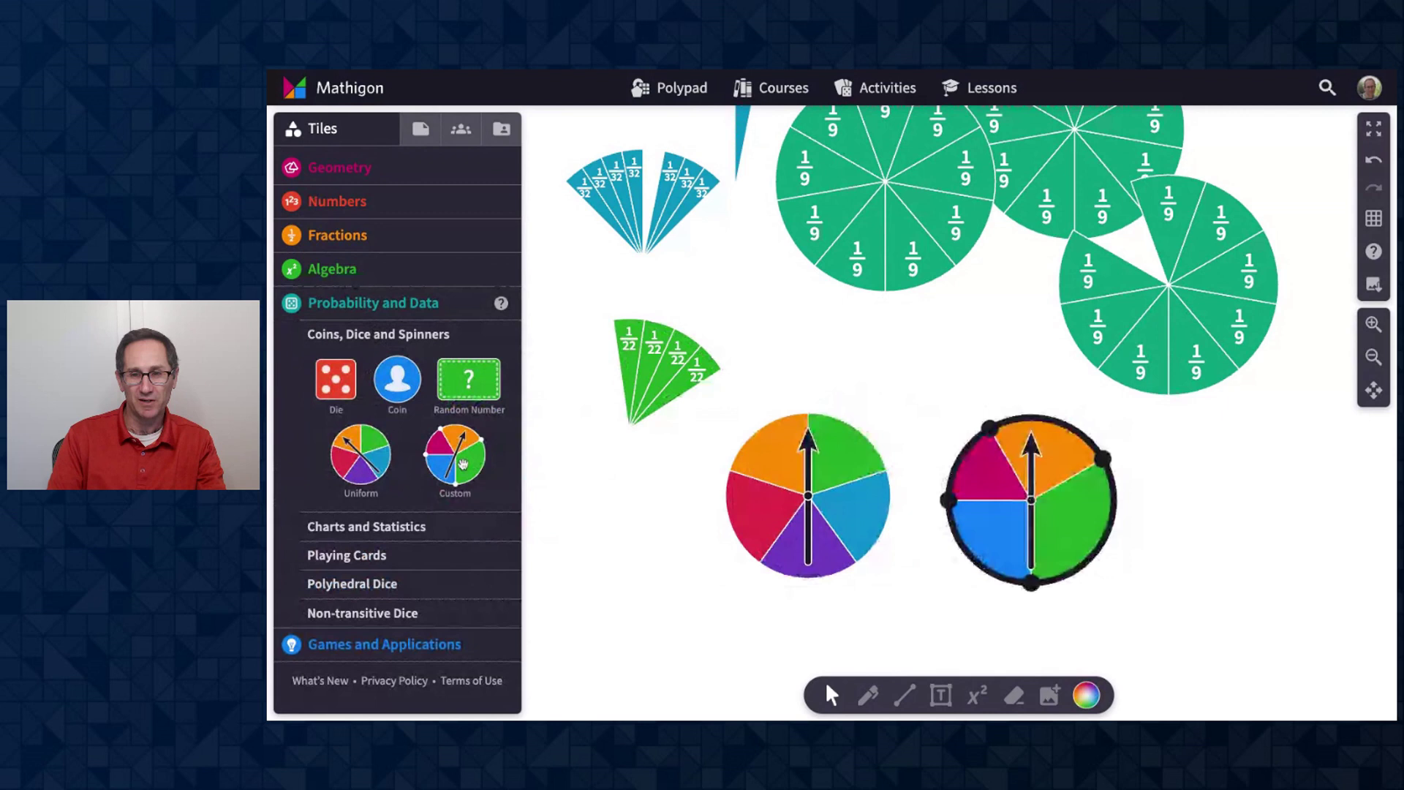
Increase the uniform spinner to nine equal sectors
click(1115, 465)
click(837, 501)
drag(889, 472, 863, 430)
Move the custom spinner's dividers around its rim to form five unequal sectors, with the orange one the largest
click(998, 474)
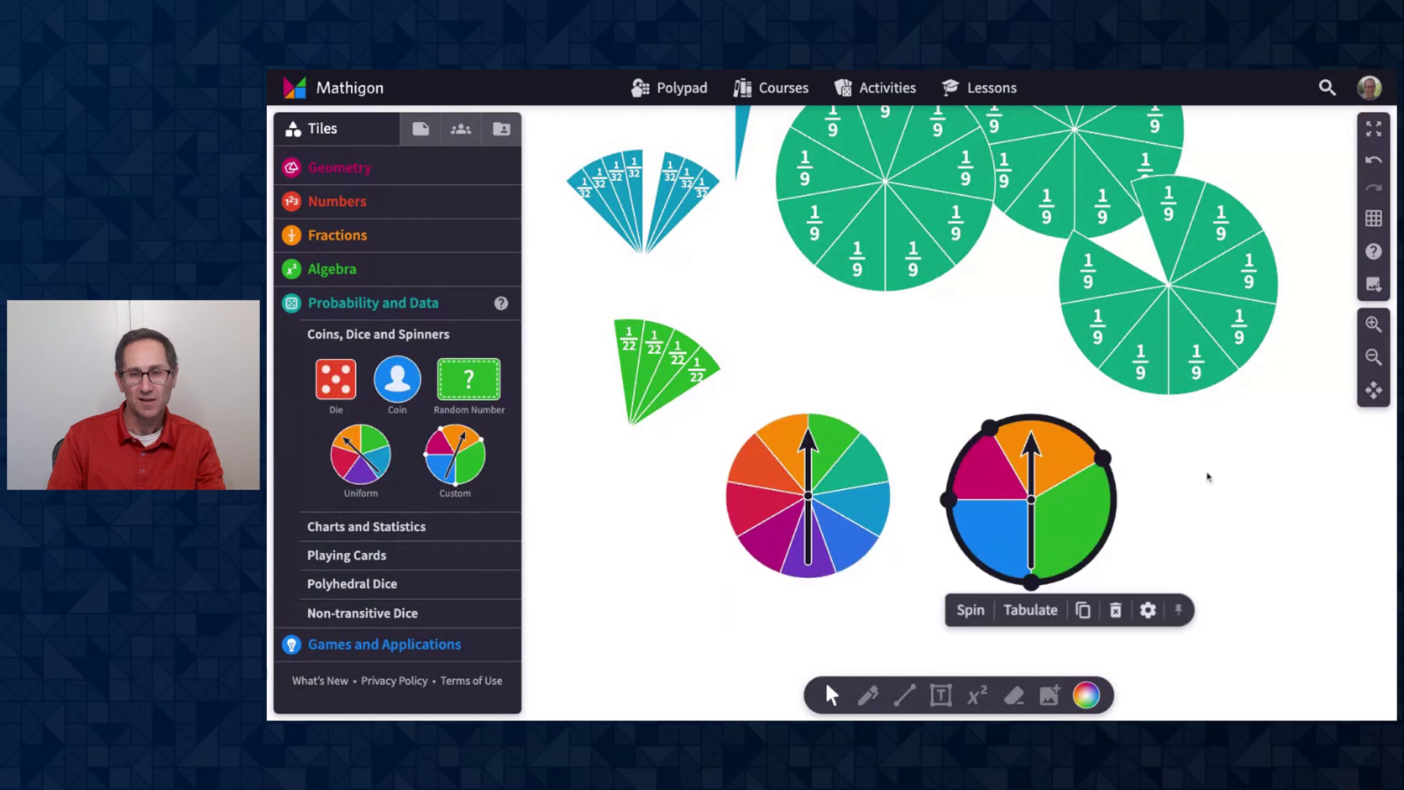
drag(1101, 456, 1113, 514)
drag(992, 431, 1094, 446)
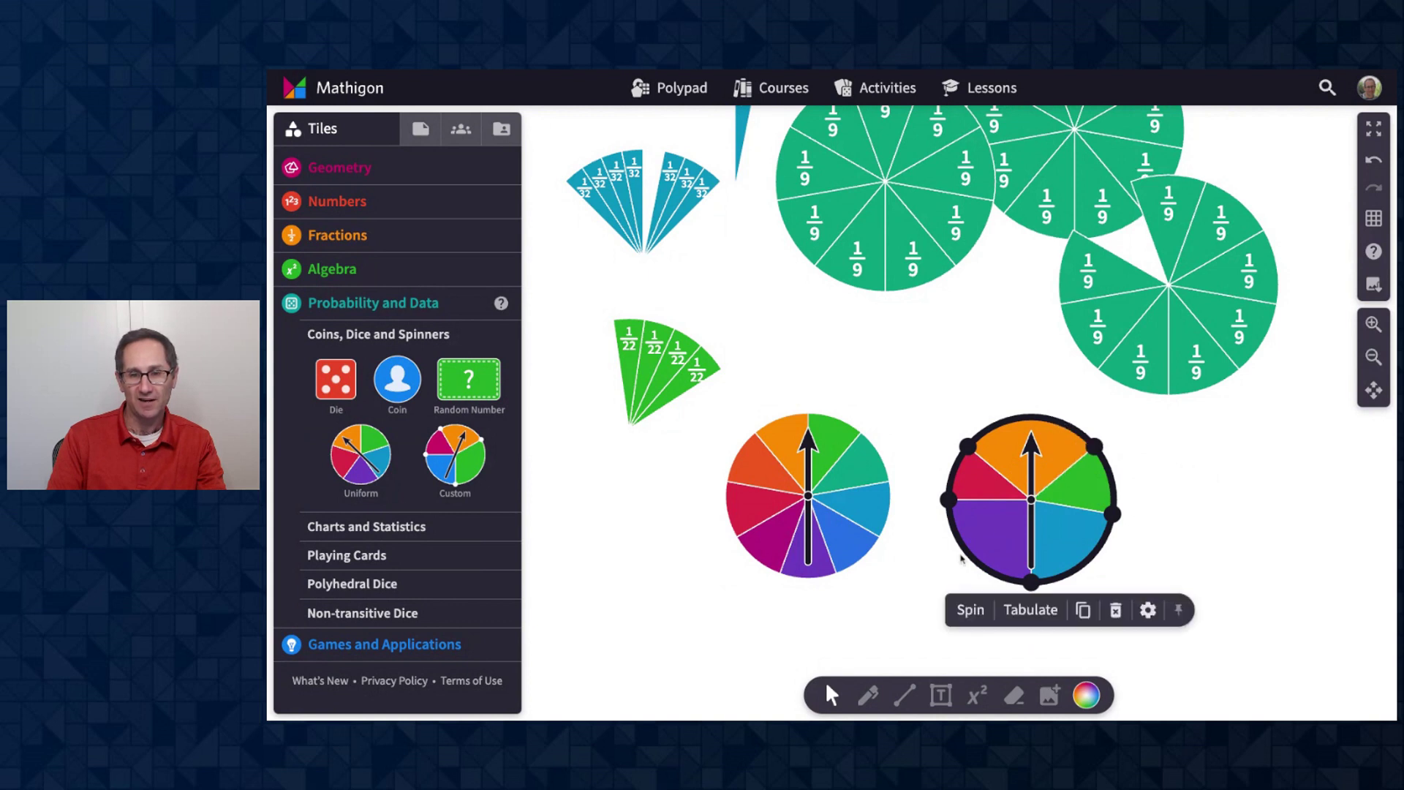
click(966, 550)
drag(966, 445, 1088, 476)
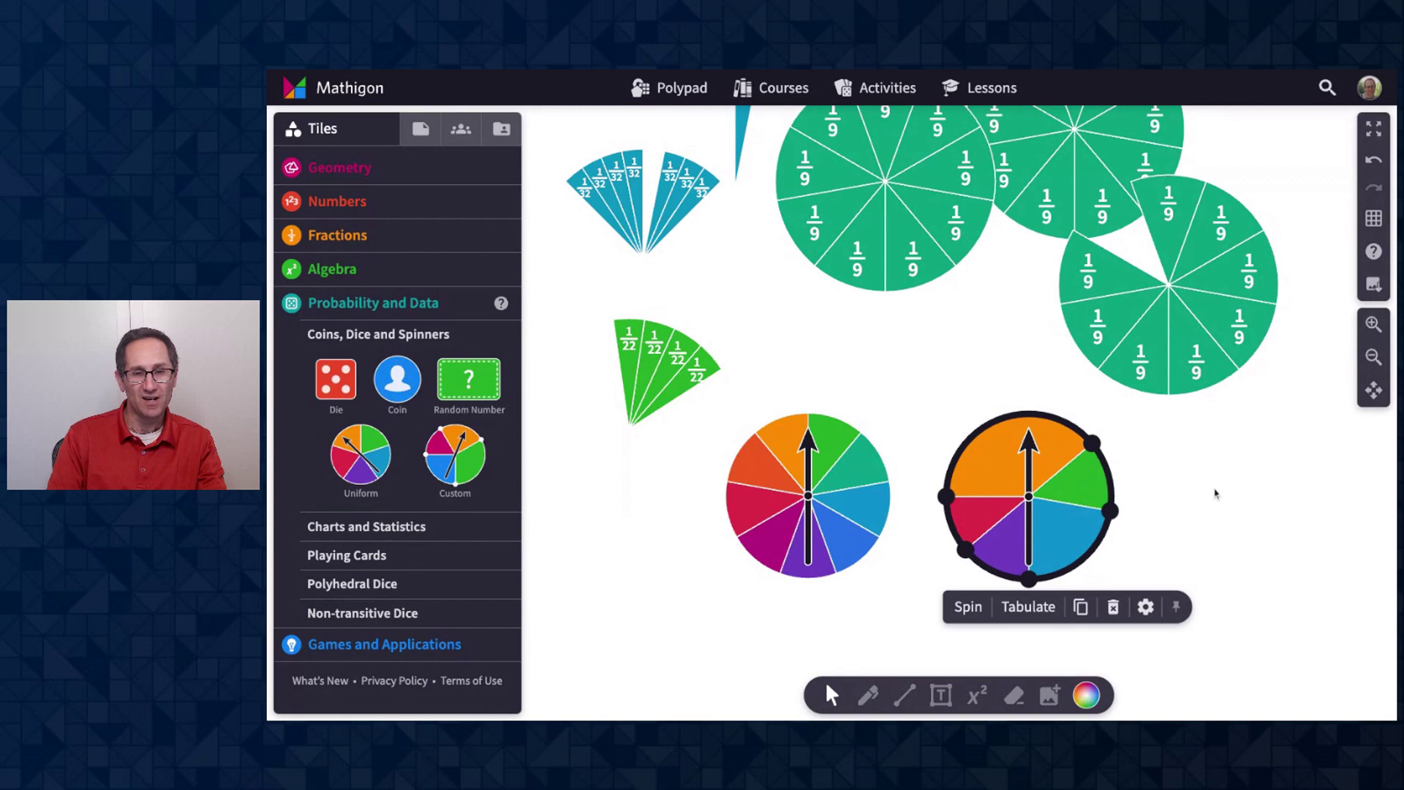
Recolour the red sector of the uniform spinner green
click(929, 490)
click(735, 510)
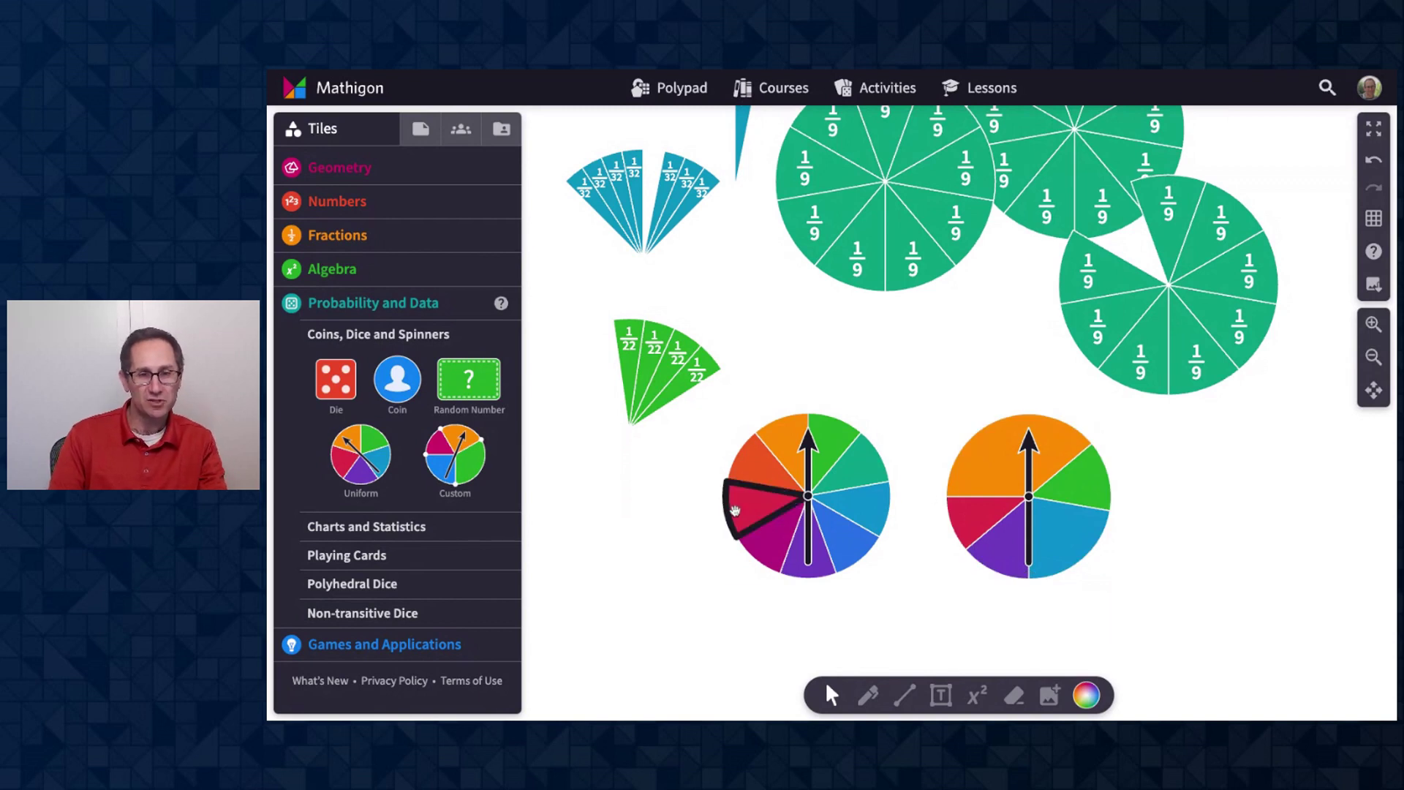
click(688, 520)
click(737, 517)
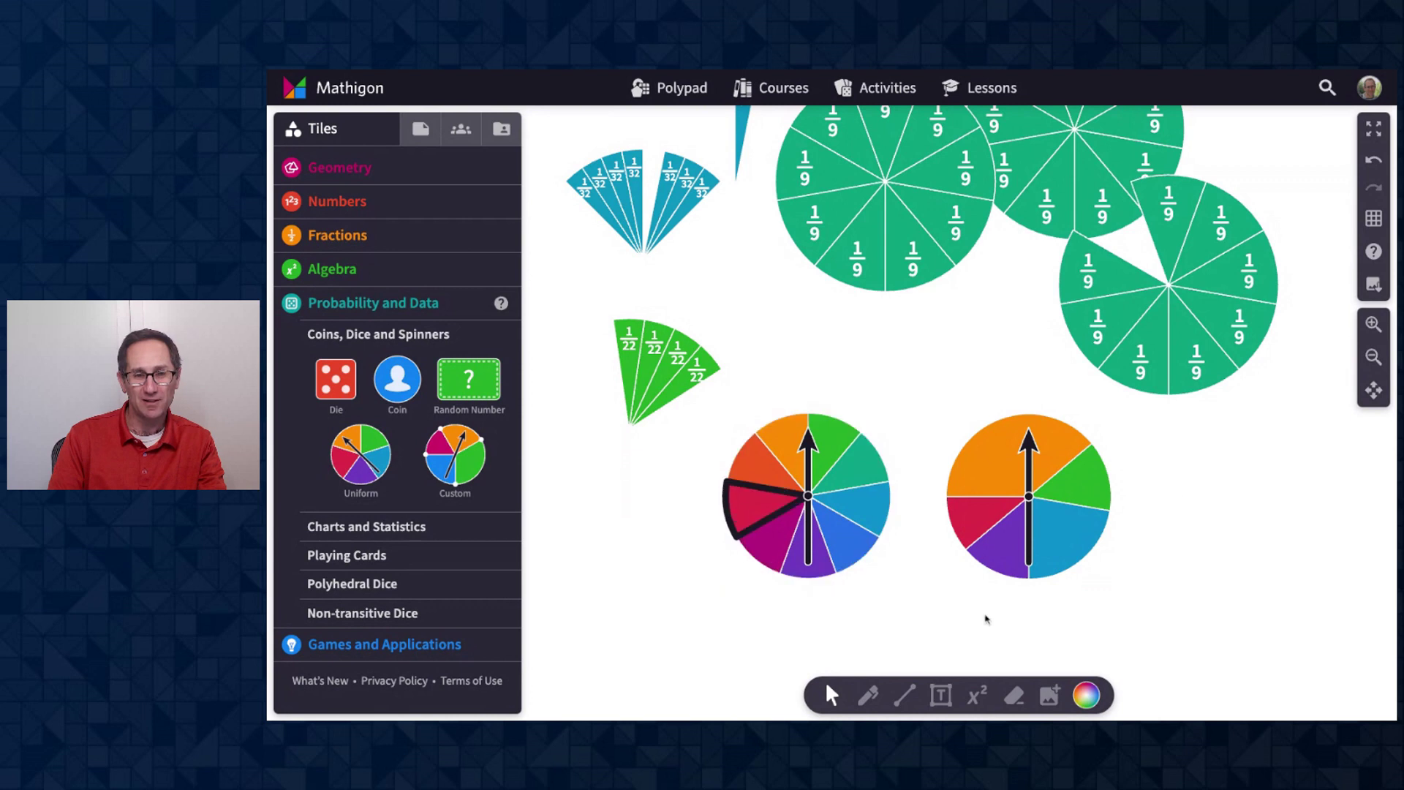
click(1096, 697)
click(1163, 629)
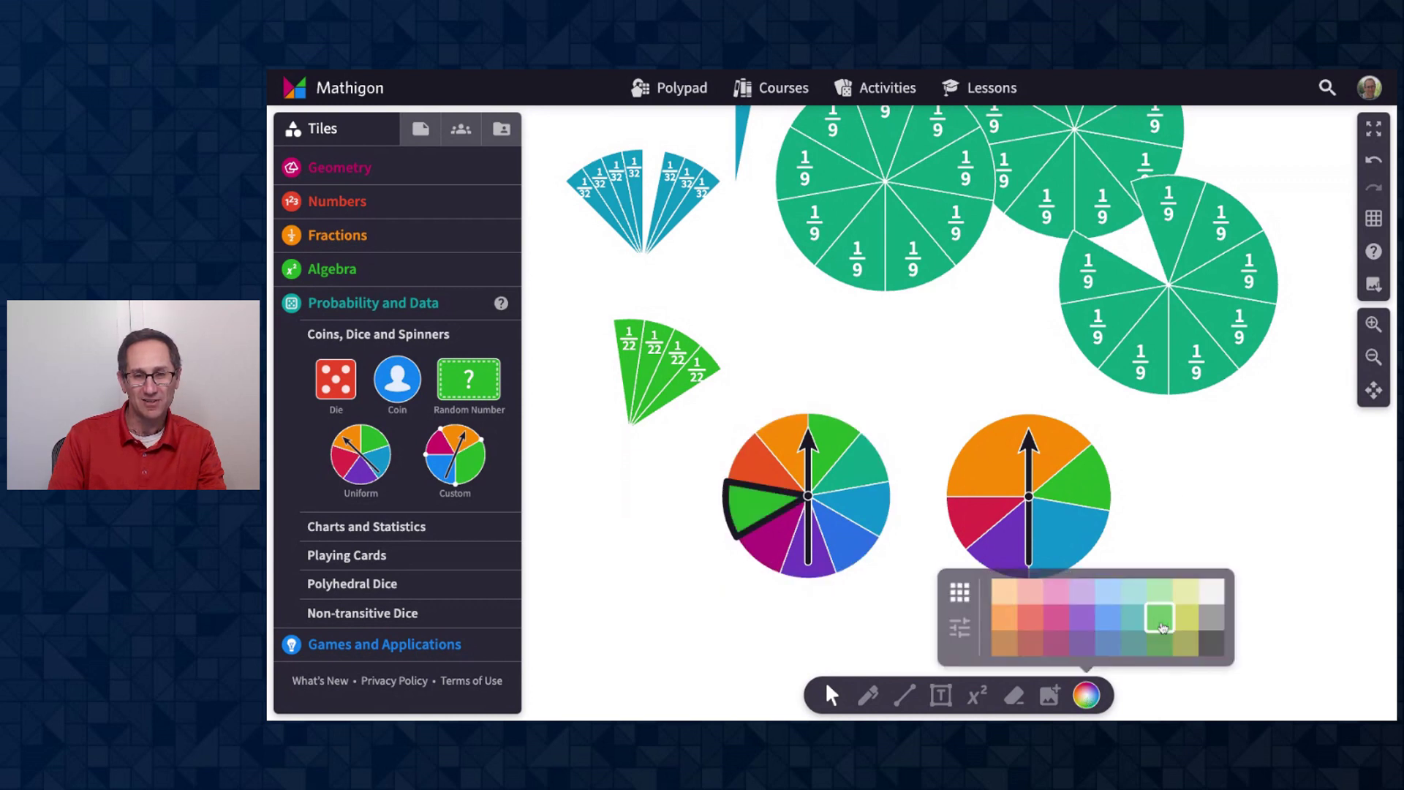
Recolour the dark blue sector of the uniform spinner magenta
click(845, 535)
click(1087, 700)
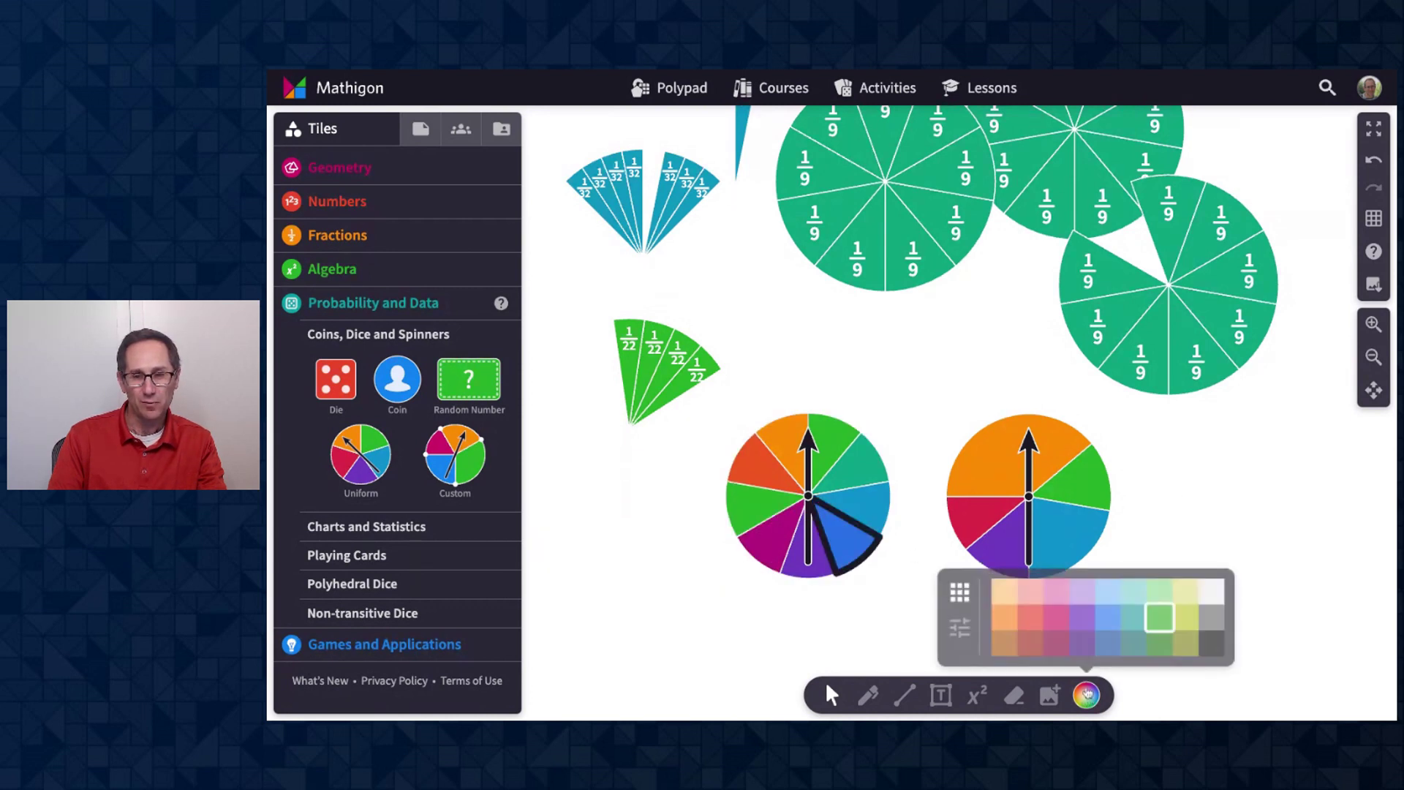
click(1161, 621)
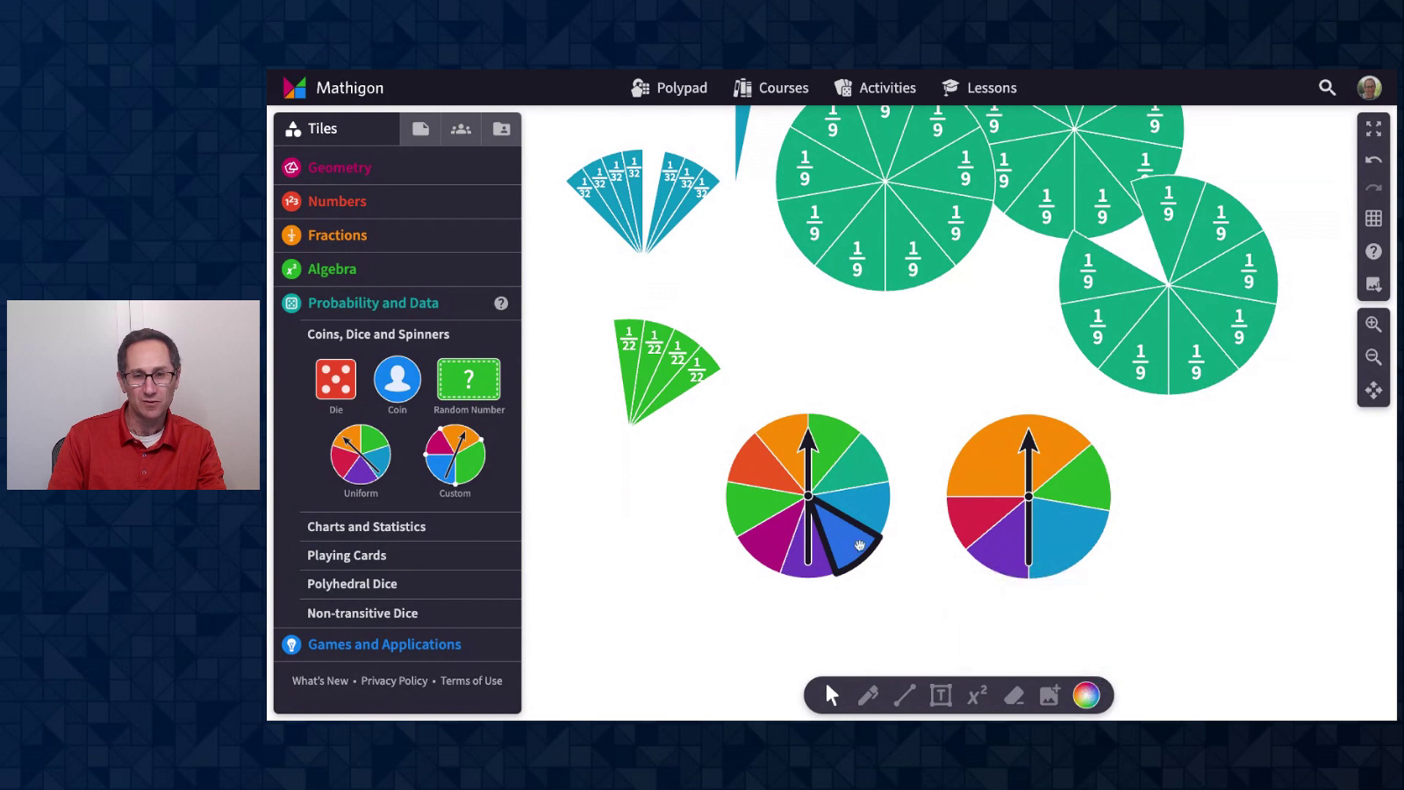
click(1088, 696)
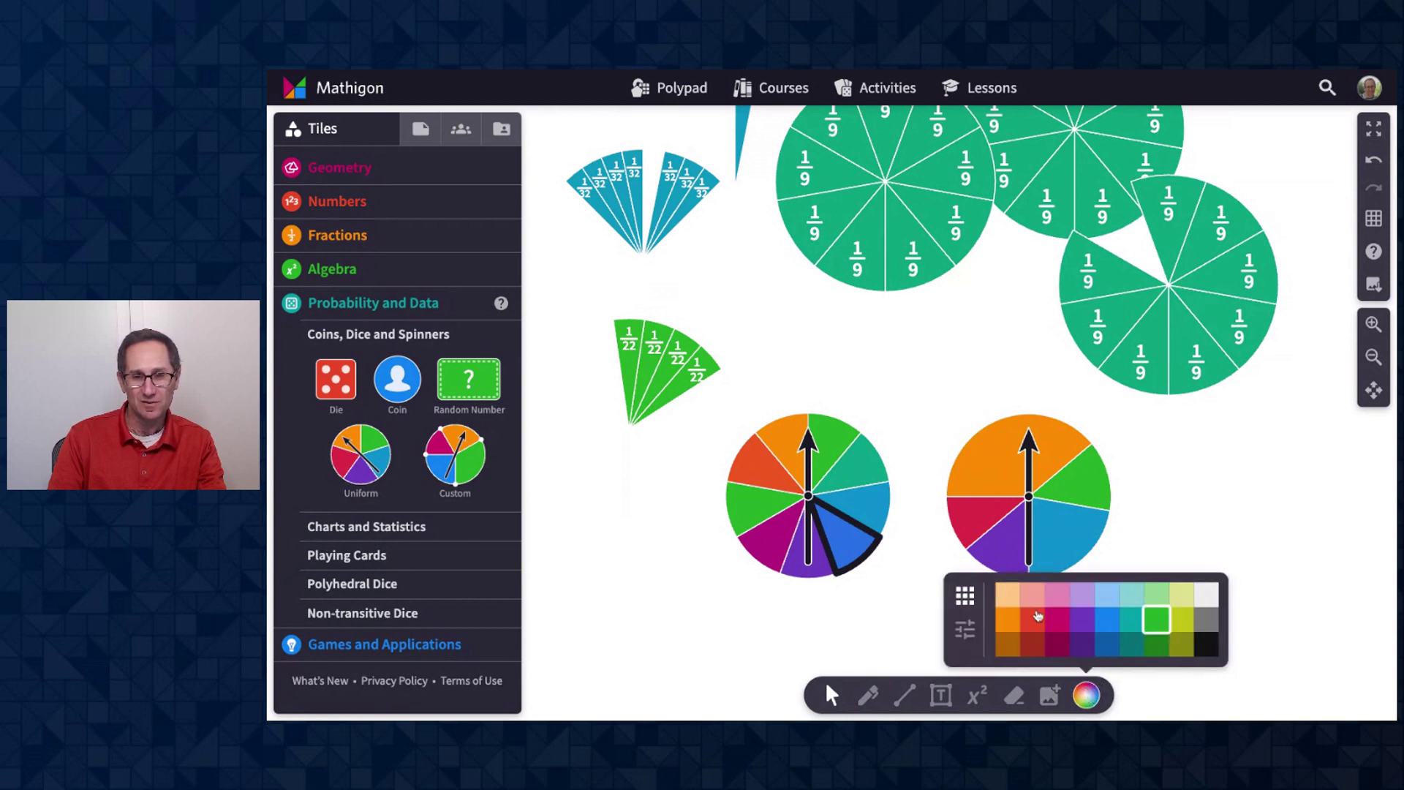
click(1056, 618)
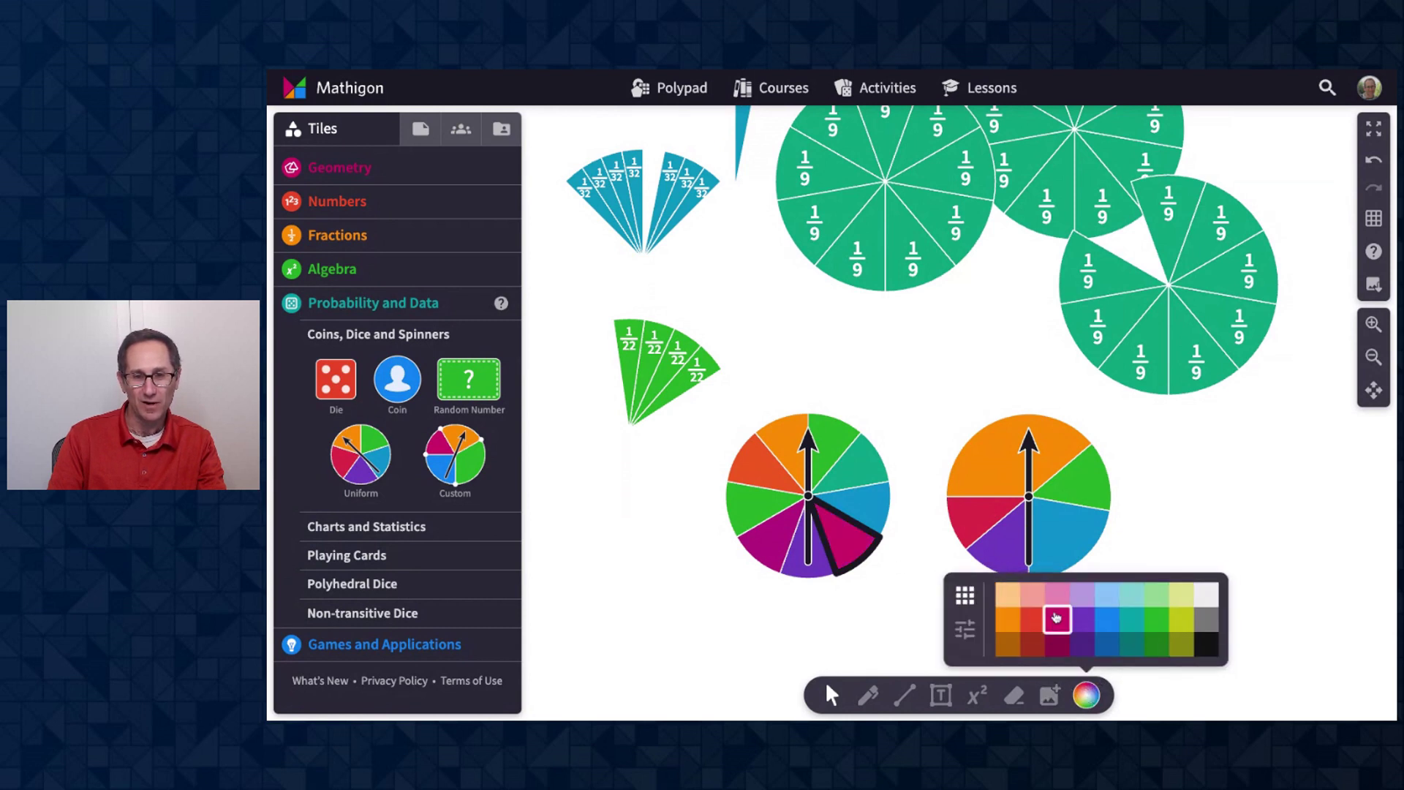
Recolour the large orange sector of the custom spinner green
click(1010, 462)
click(1087, 697)
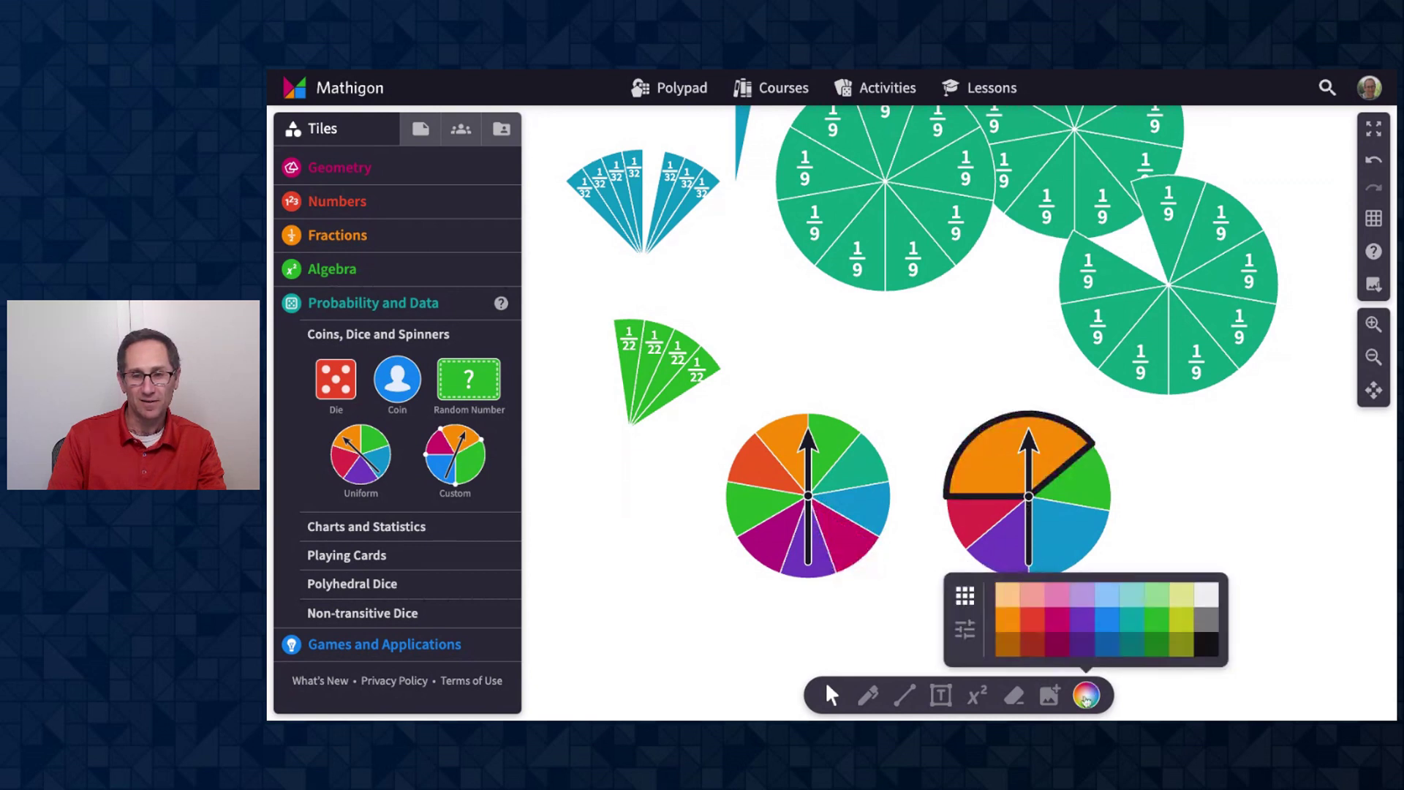
click(1156, 630)
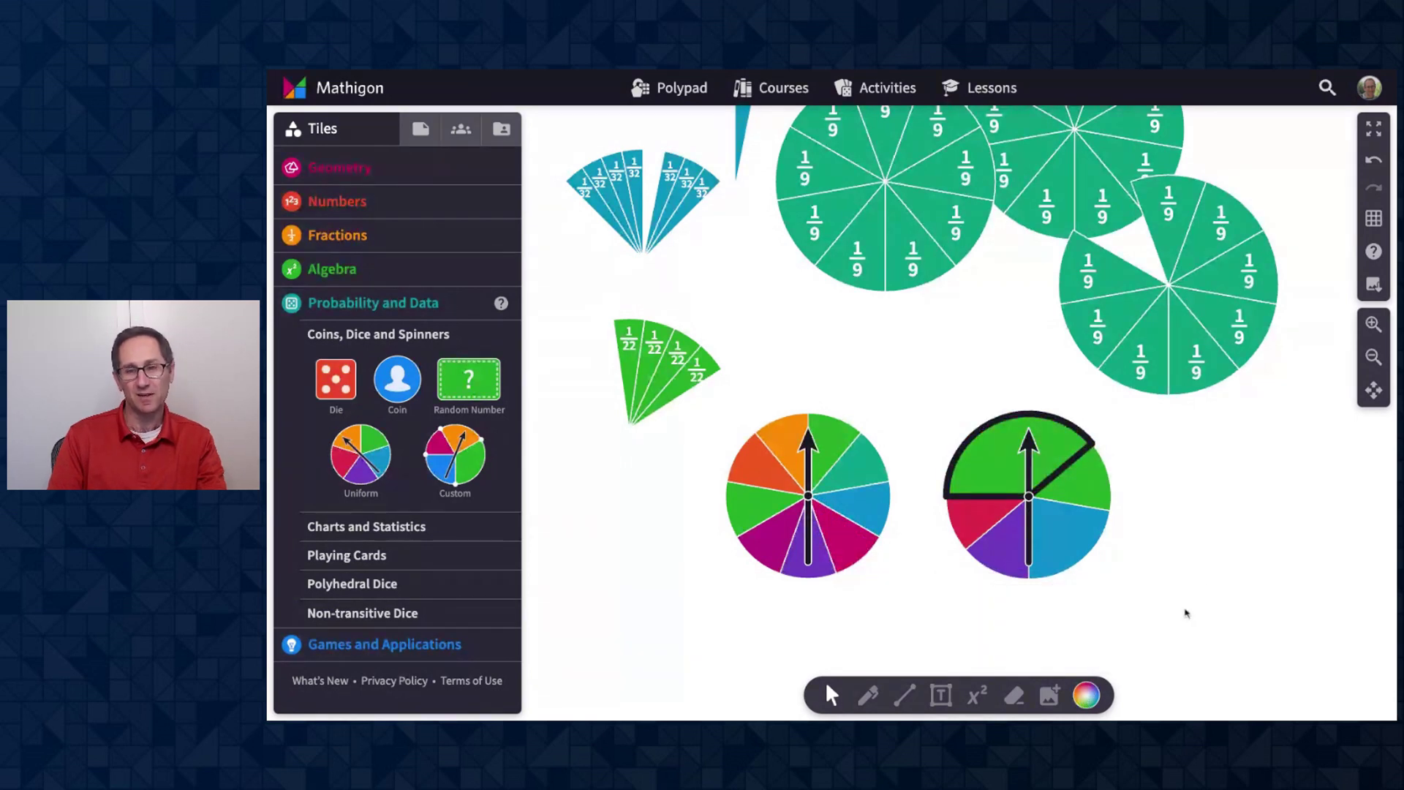
Select the uniform and custom spinners together and spin both at once
click(1186, 613)
drag(807, 393, 1126, 569)
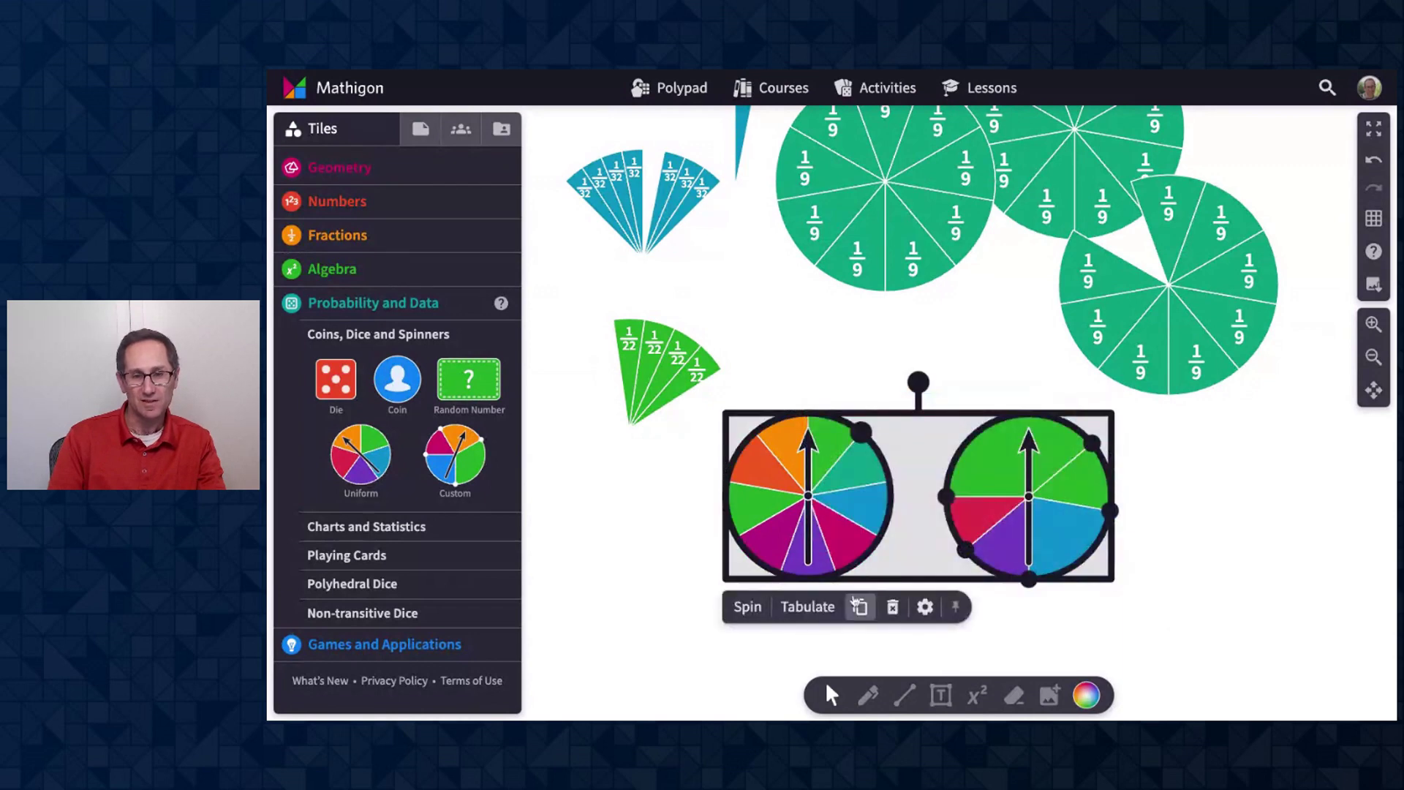
click(747, 606)
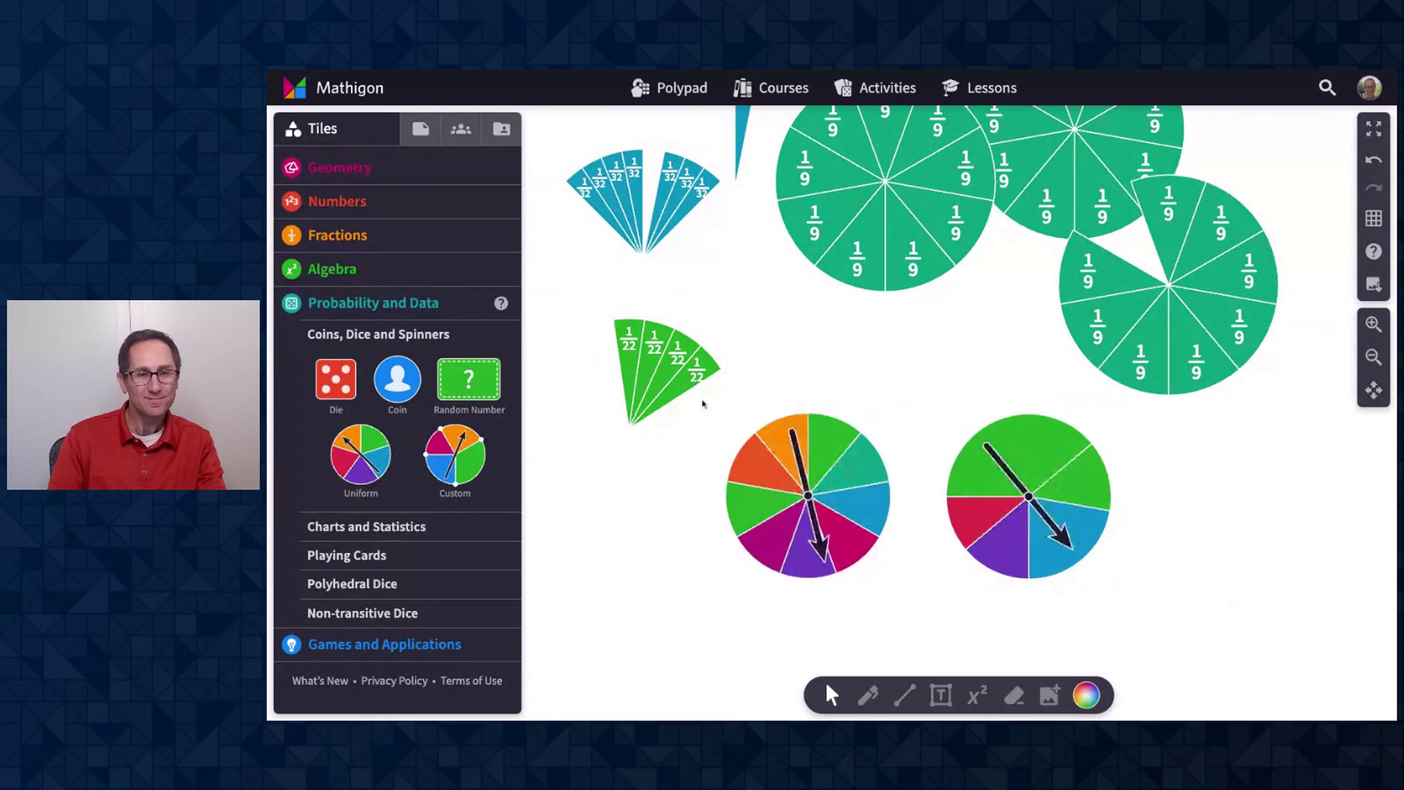
Add a random number tile above the spinners and make two copies to form a row of three
click(472, 391)
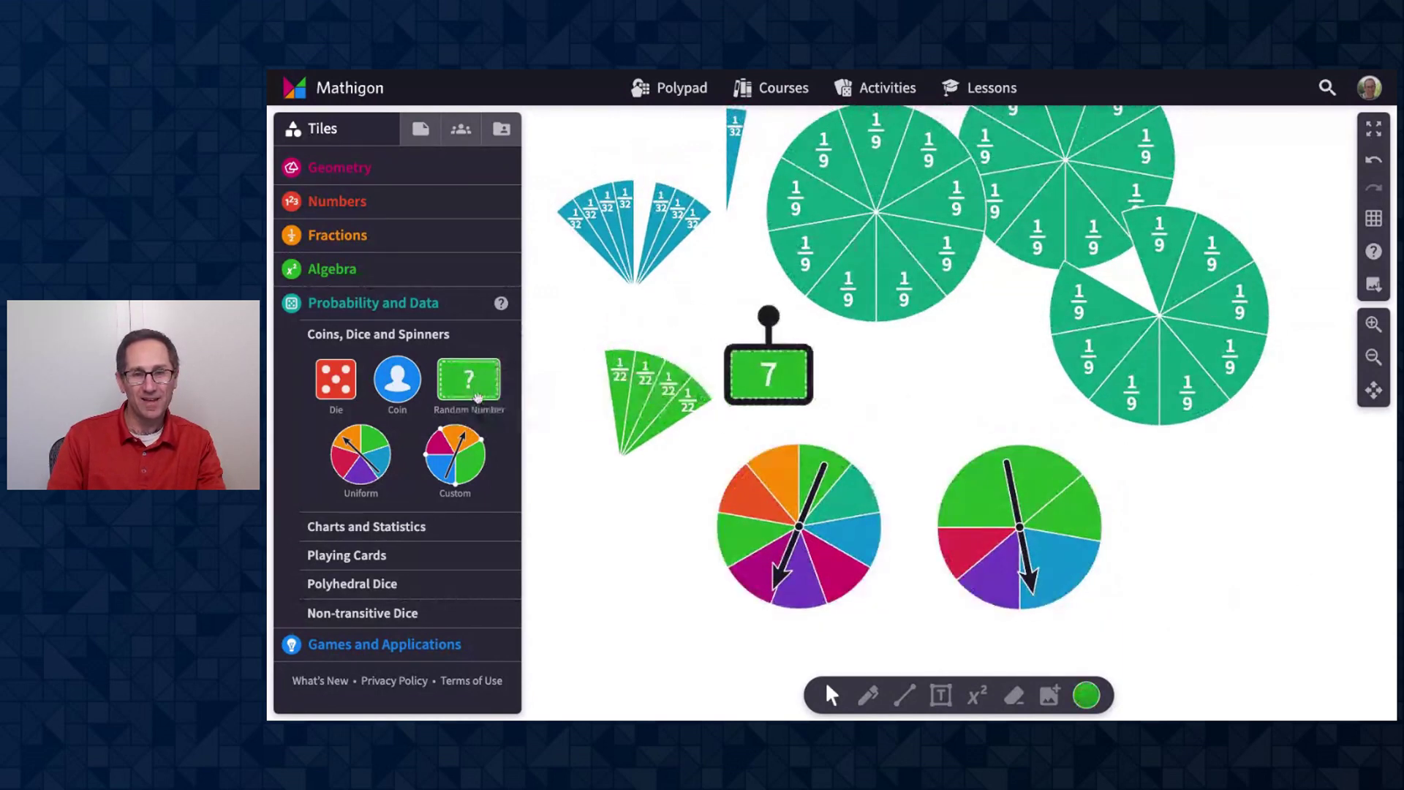
drag(478, 397, 891, 399)
key(ctrl+d)
key(ctrl+d)
key(ctrl+a)
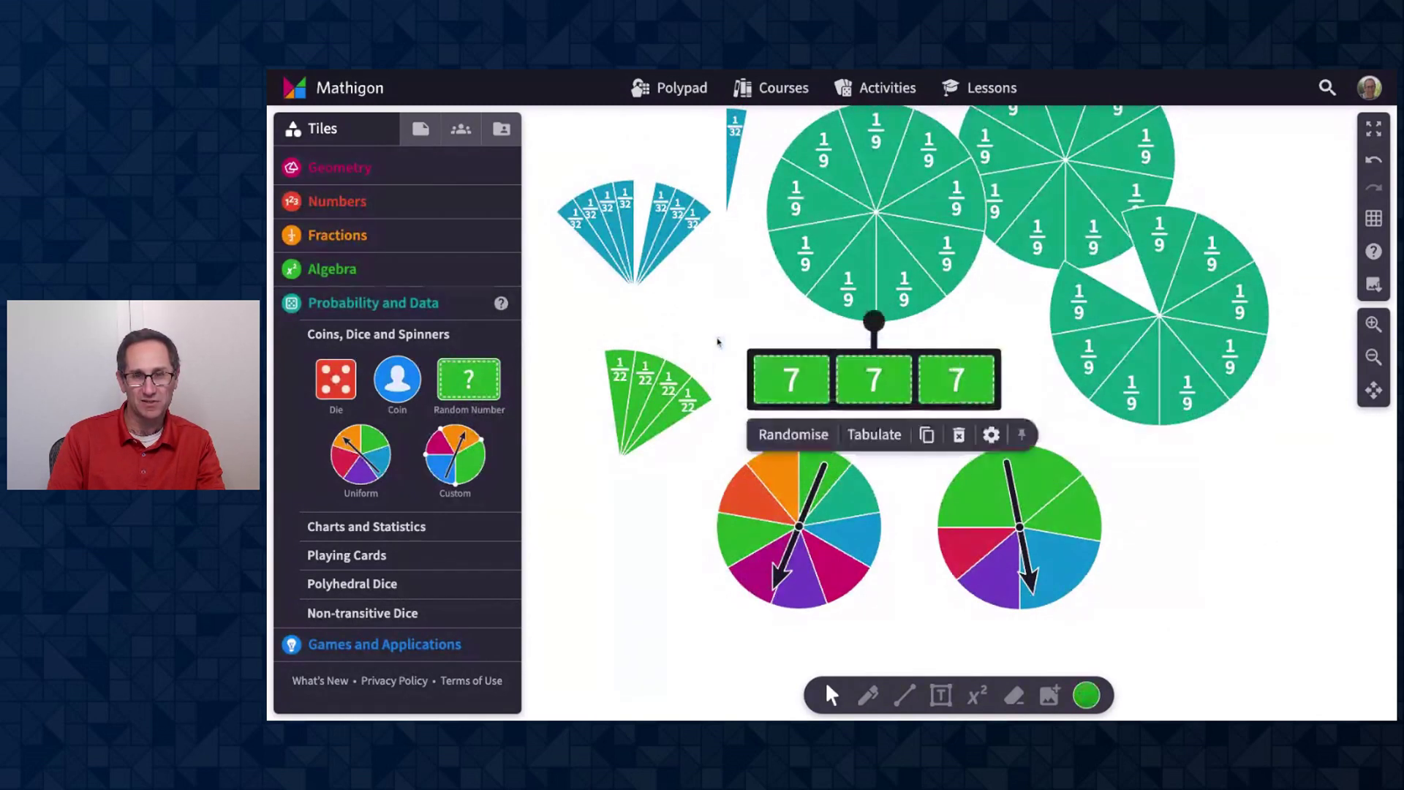
Randomise the three number tiles together several times and deselect them
click(780, 448)
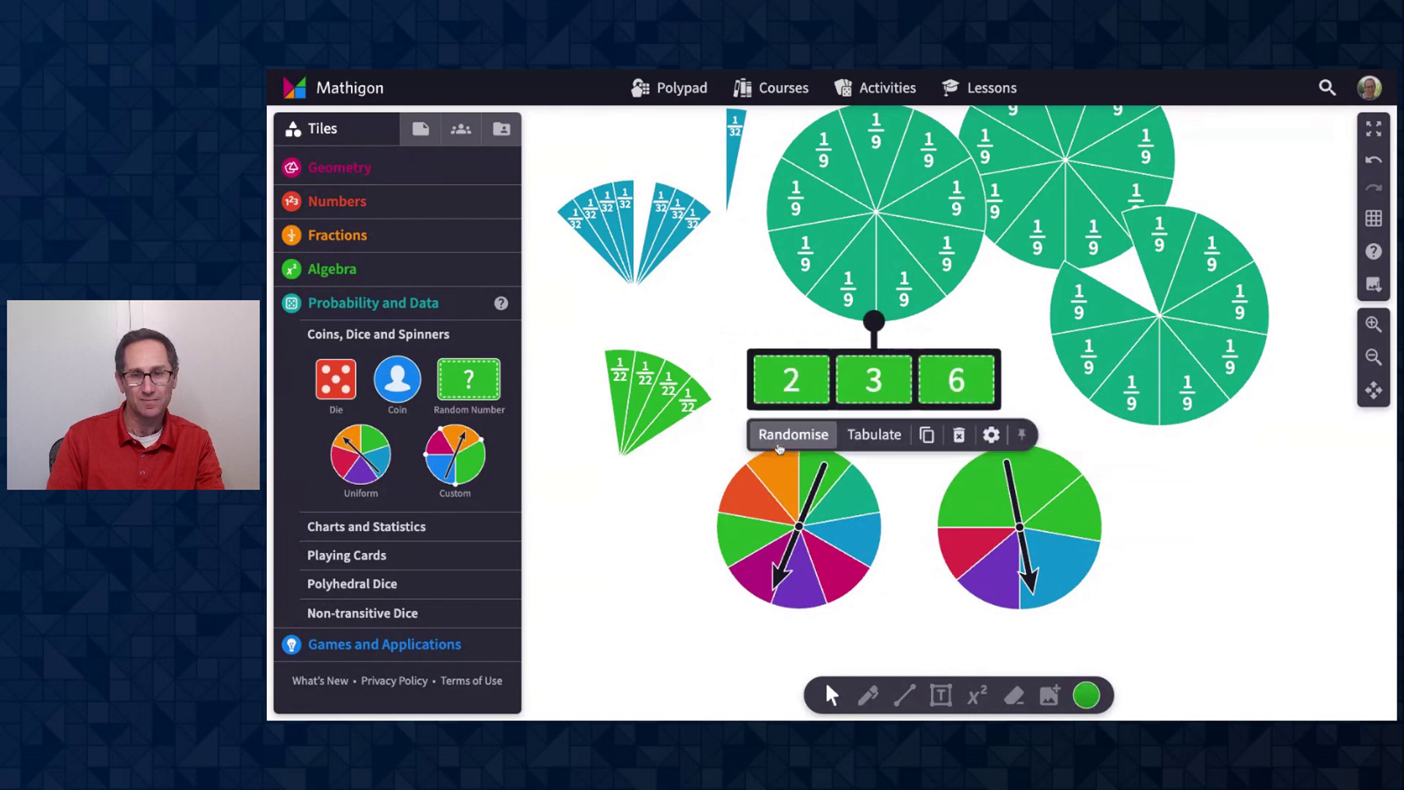
click(794, 435)
click(793, 434)
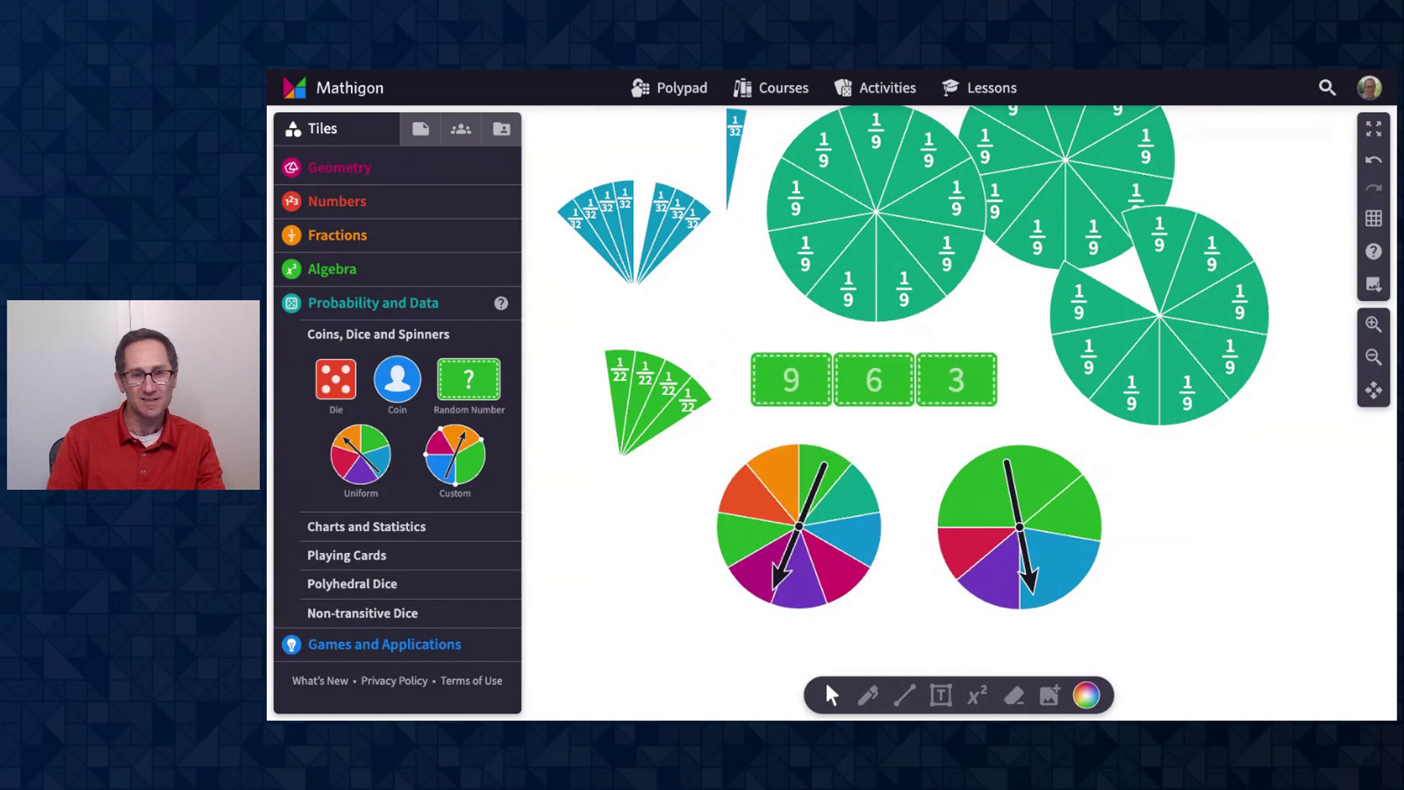
scroll(1173, 436, up, 3)
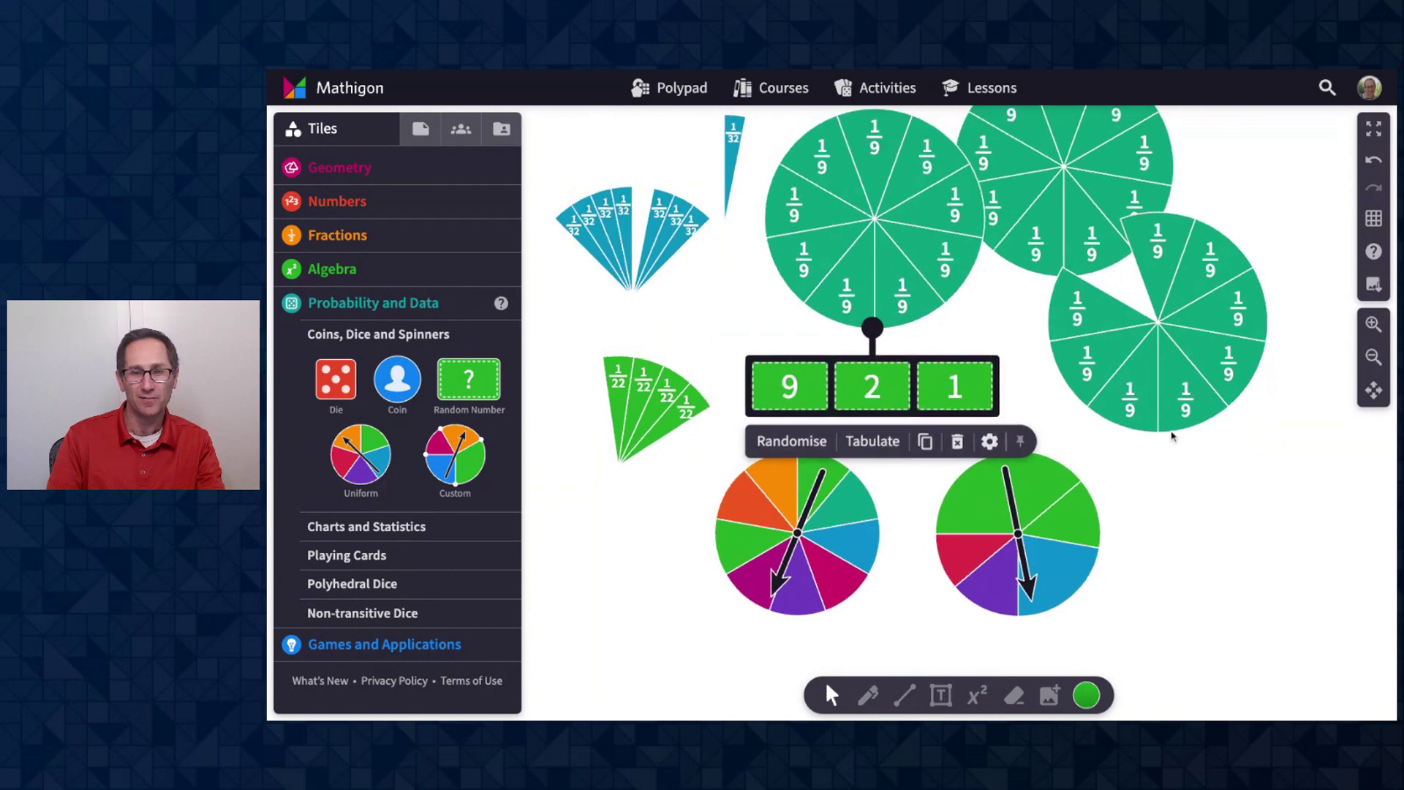
click(1241, 542)
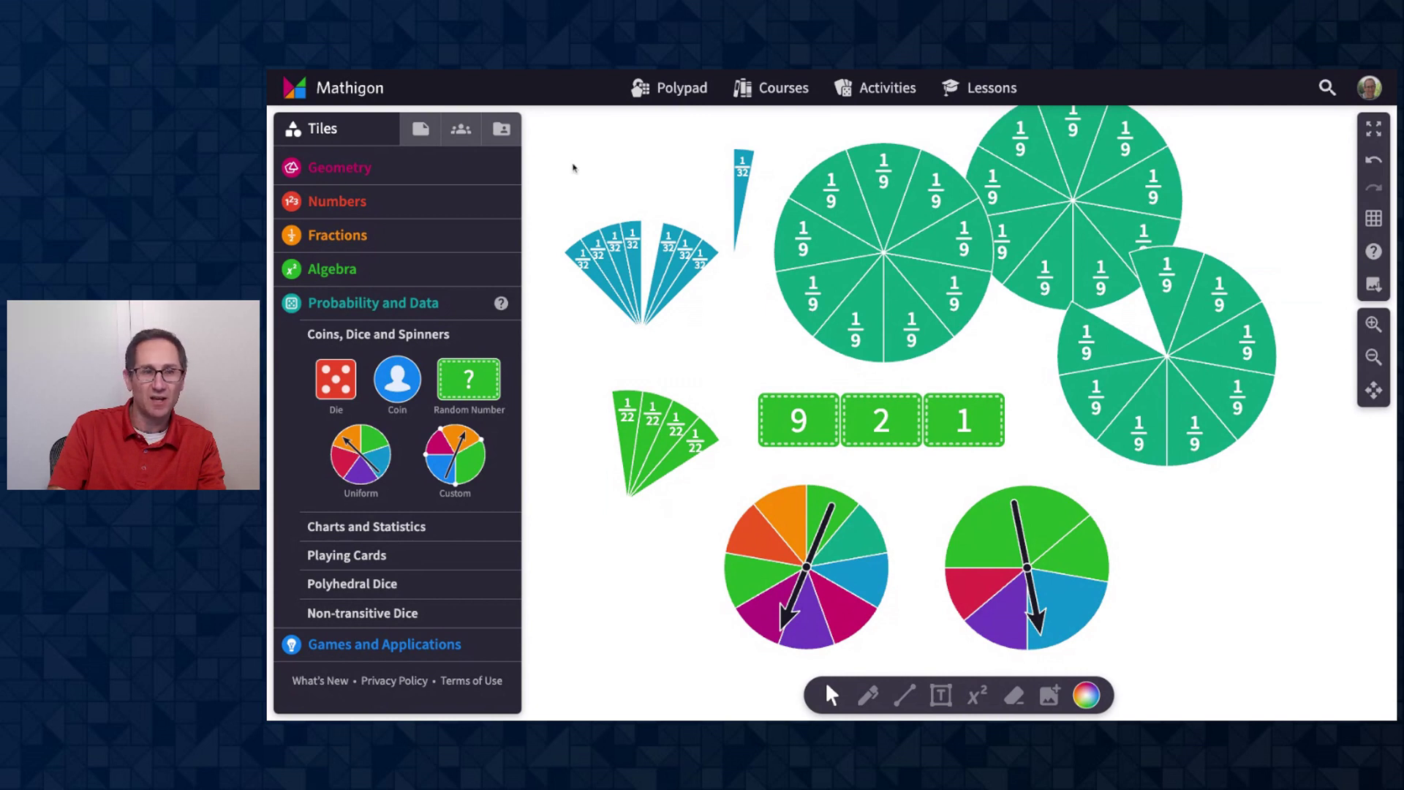
click(868, 436)
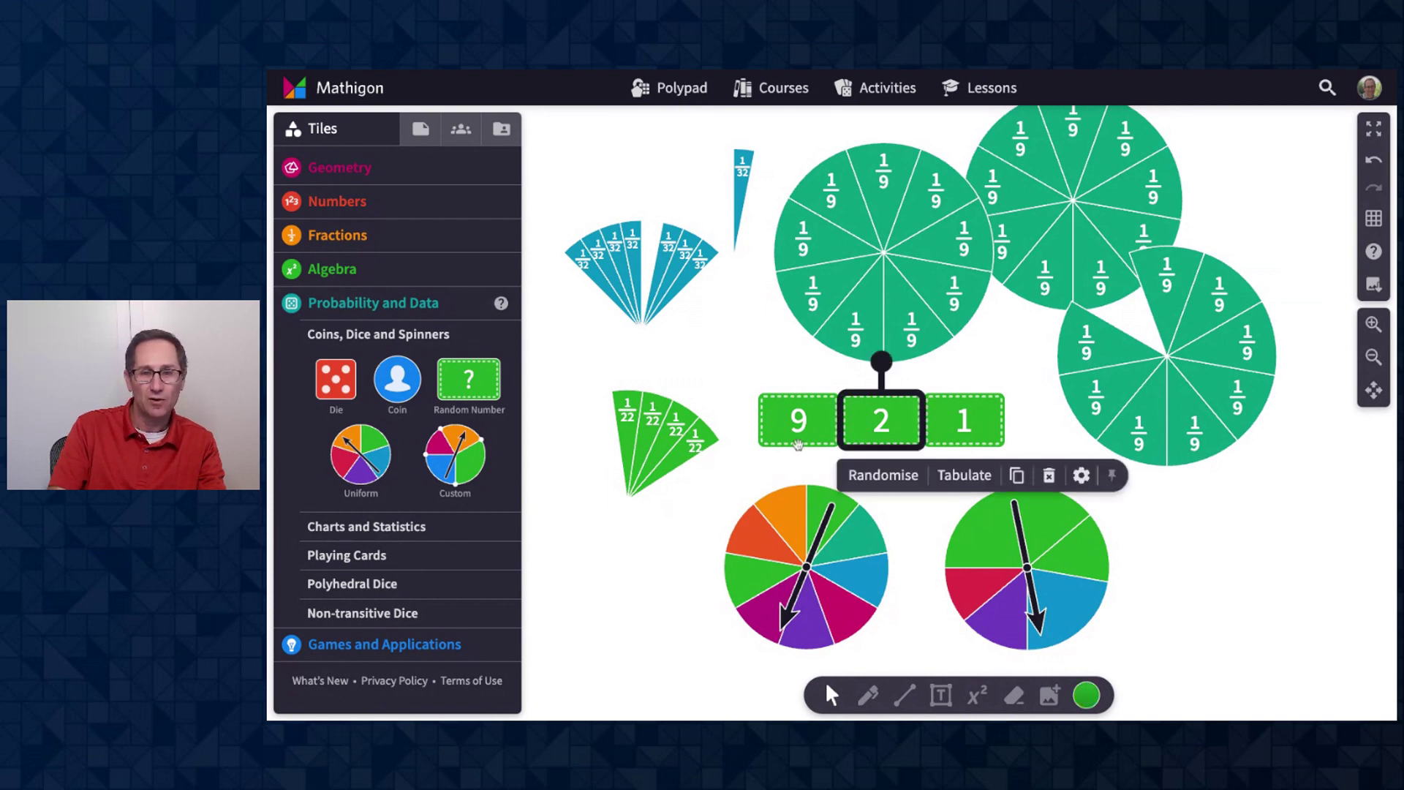
click(785, 433)
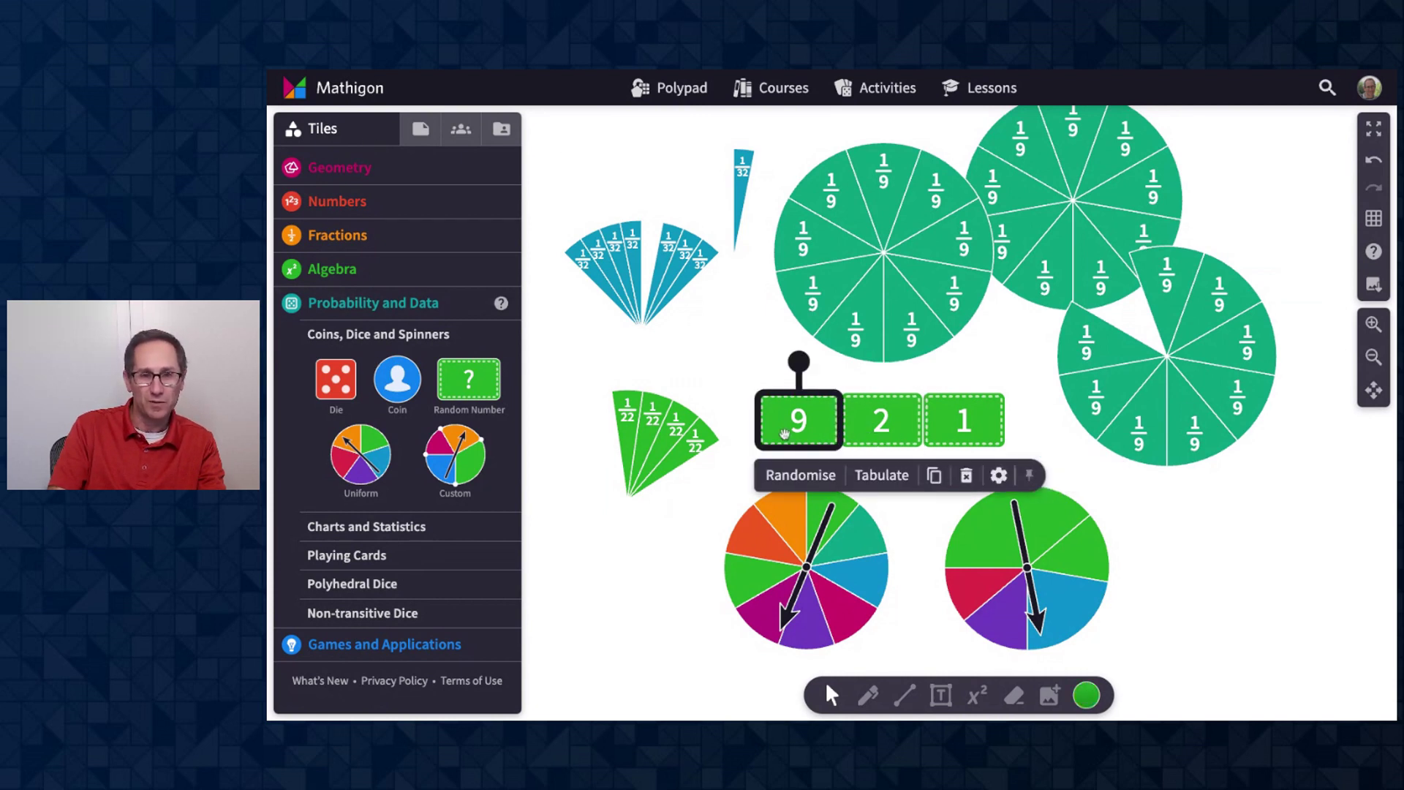
Switch the file's feature settings from the Common preset to Custom and review the full list of options
click(432, 133)
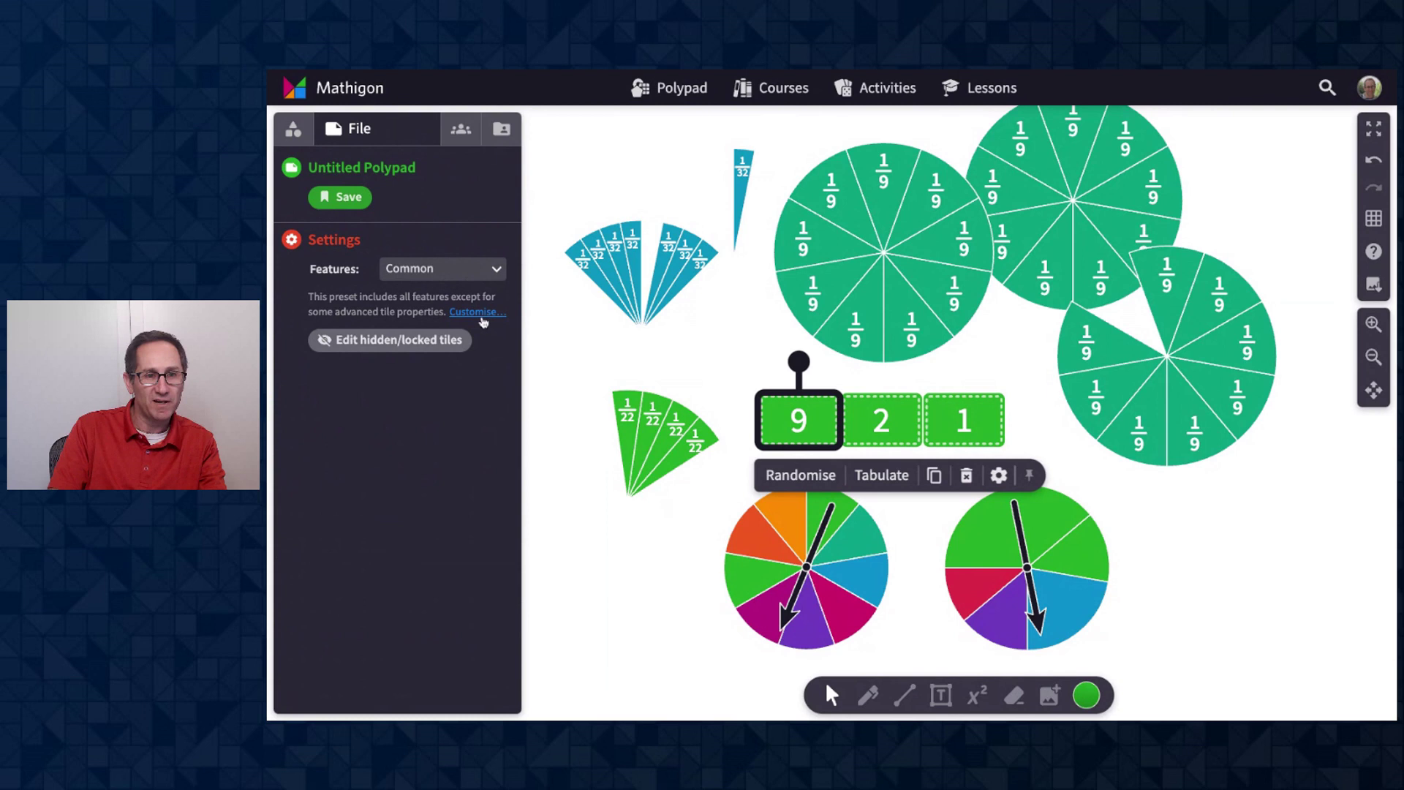
click(481, 312)
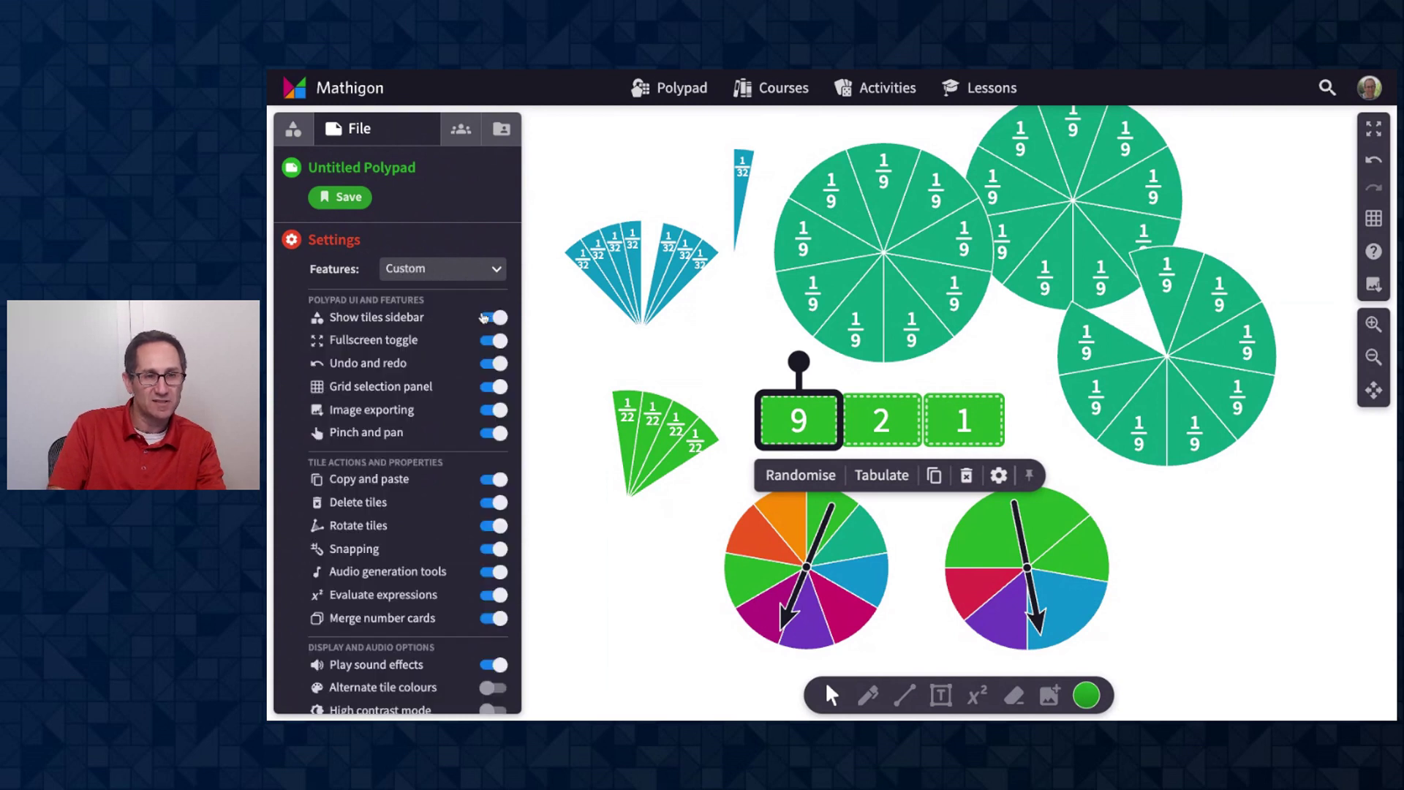
scroll(453, 358, down, 1)
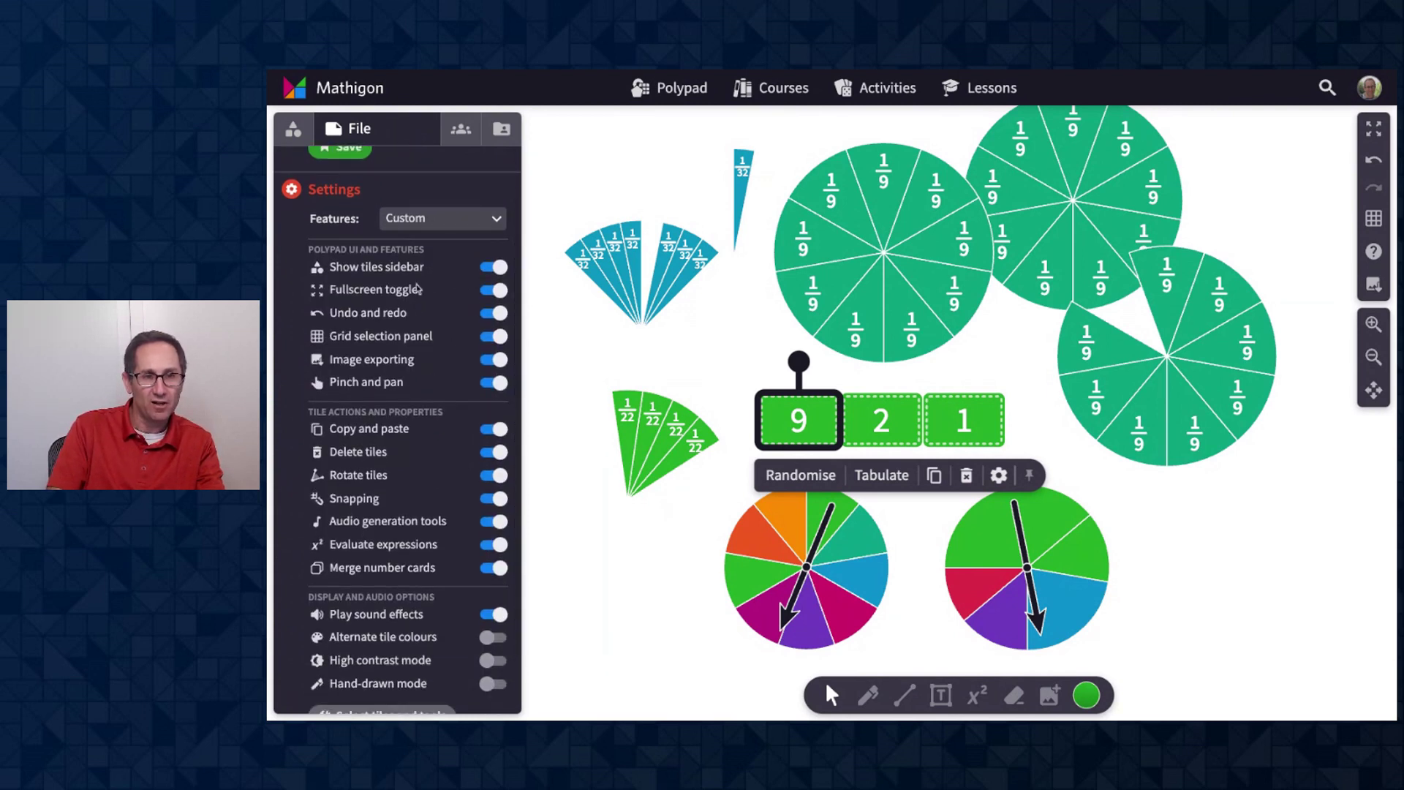
scroll(456, 319, down, 1)
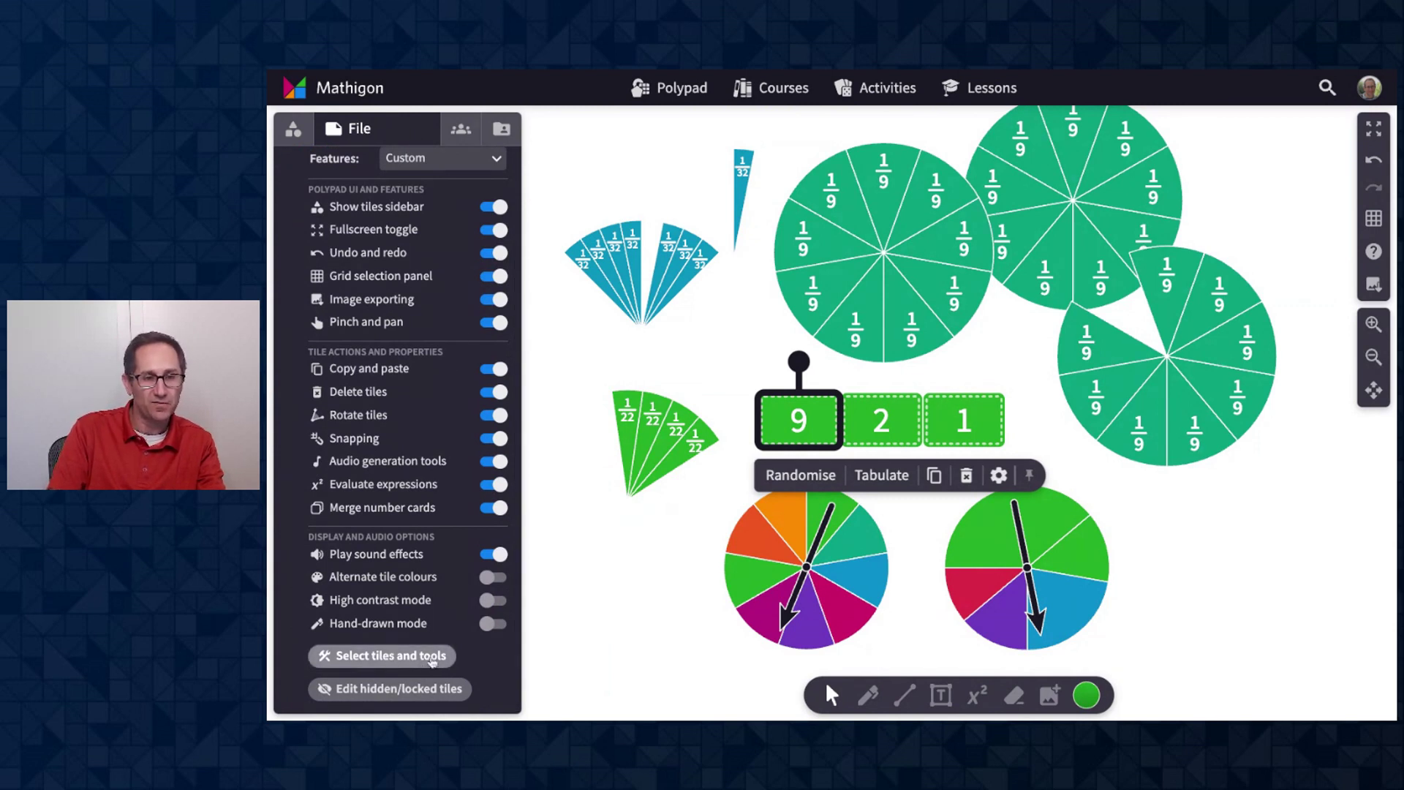
Deselect the number tile and look through the custom feature settings once more
scroll(442, 595, up, 2)
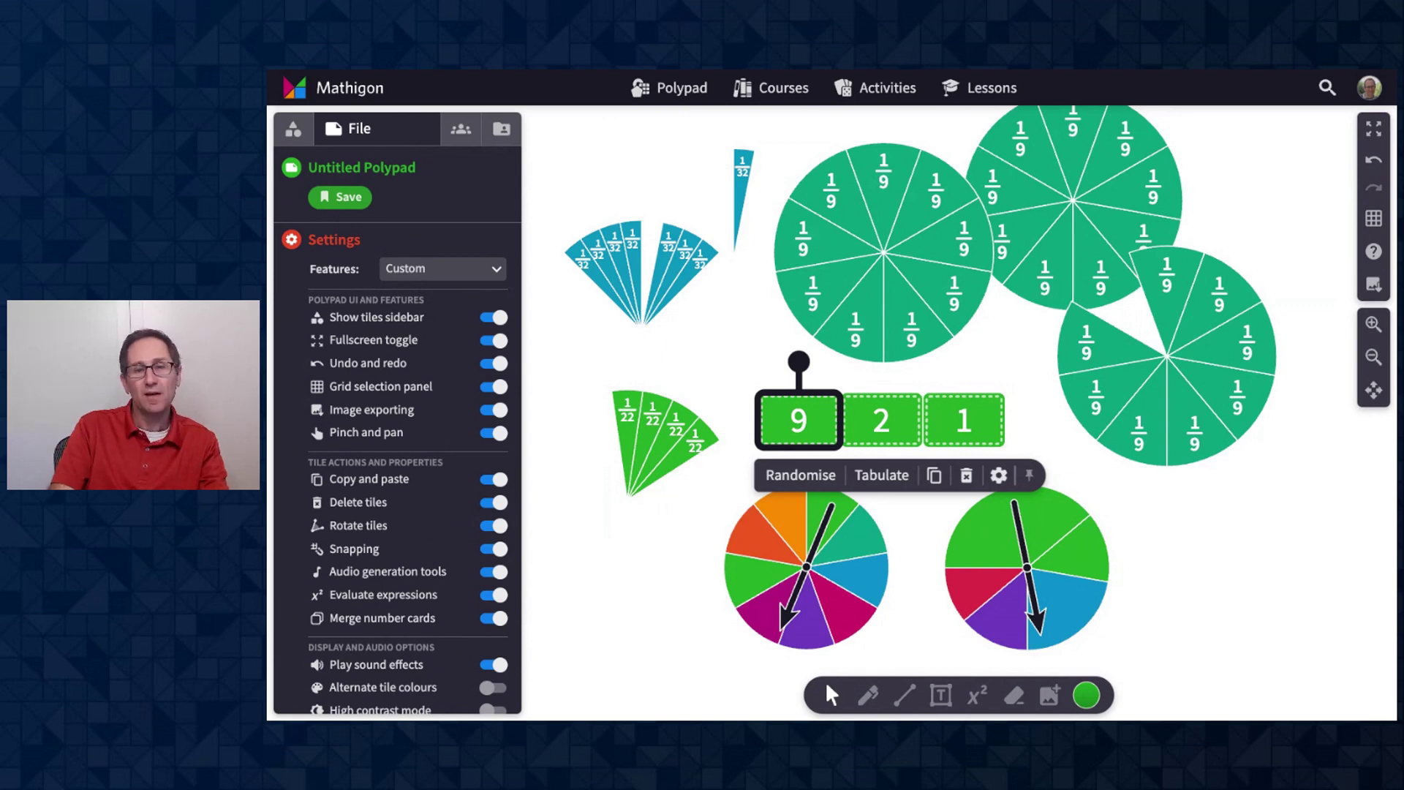
click(616, 527)
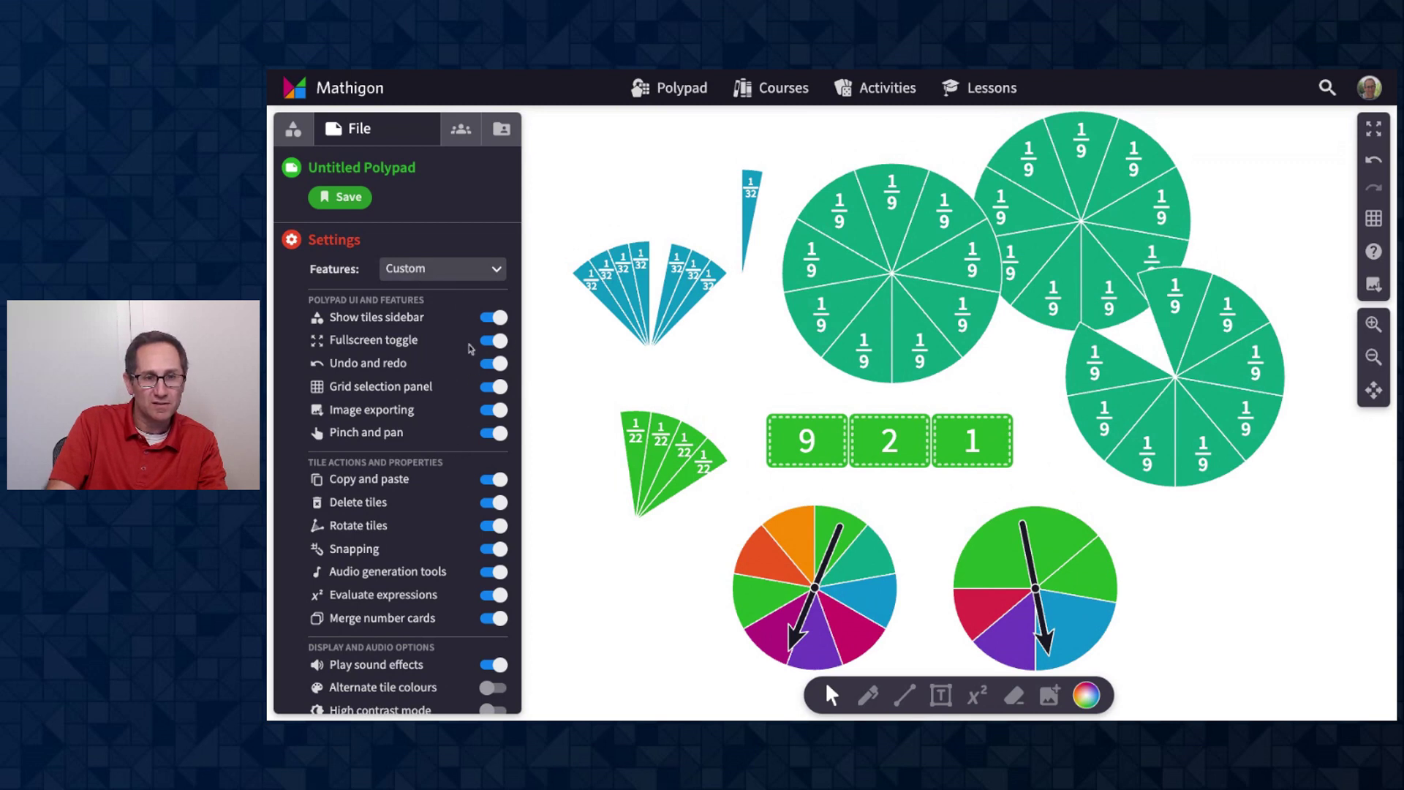
scroll(466, 349, down, 1)
scroll(457, 350, up, 1)
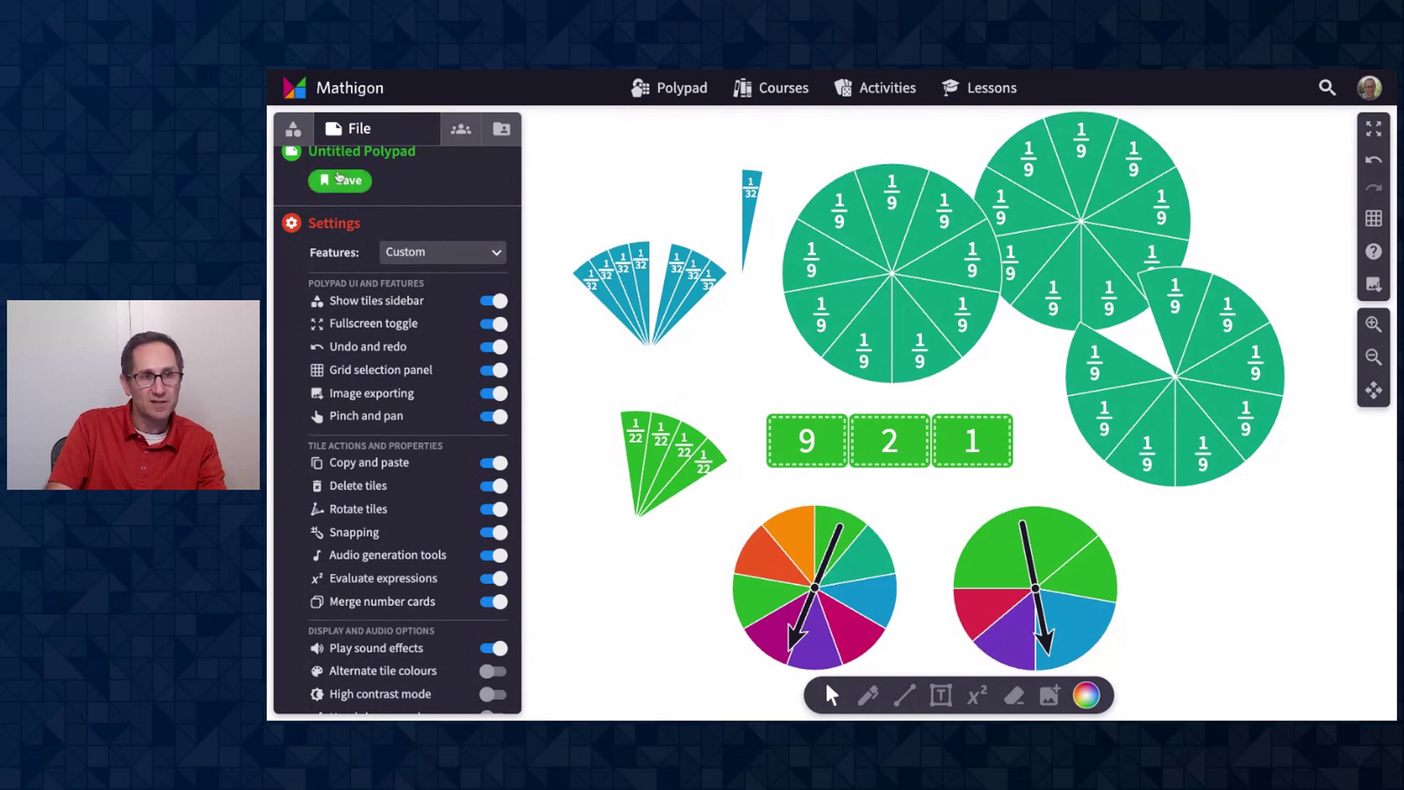
Add a music keyboard to an empty area of the canvas and play some of its lowest keys
click(293, 130)
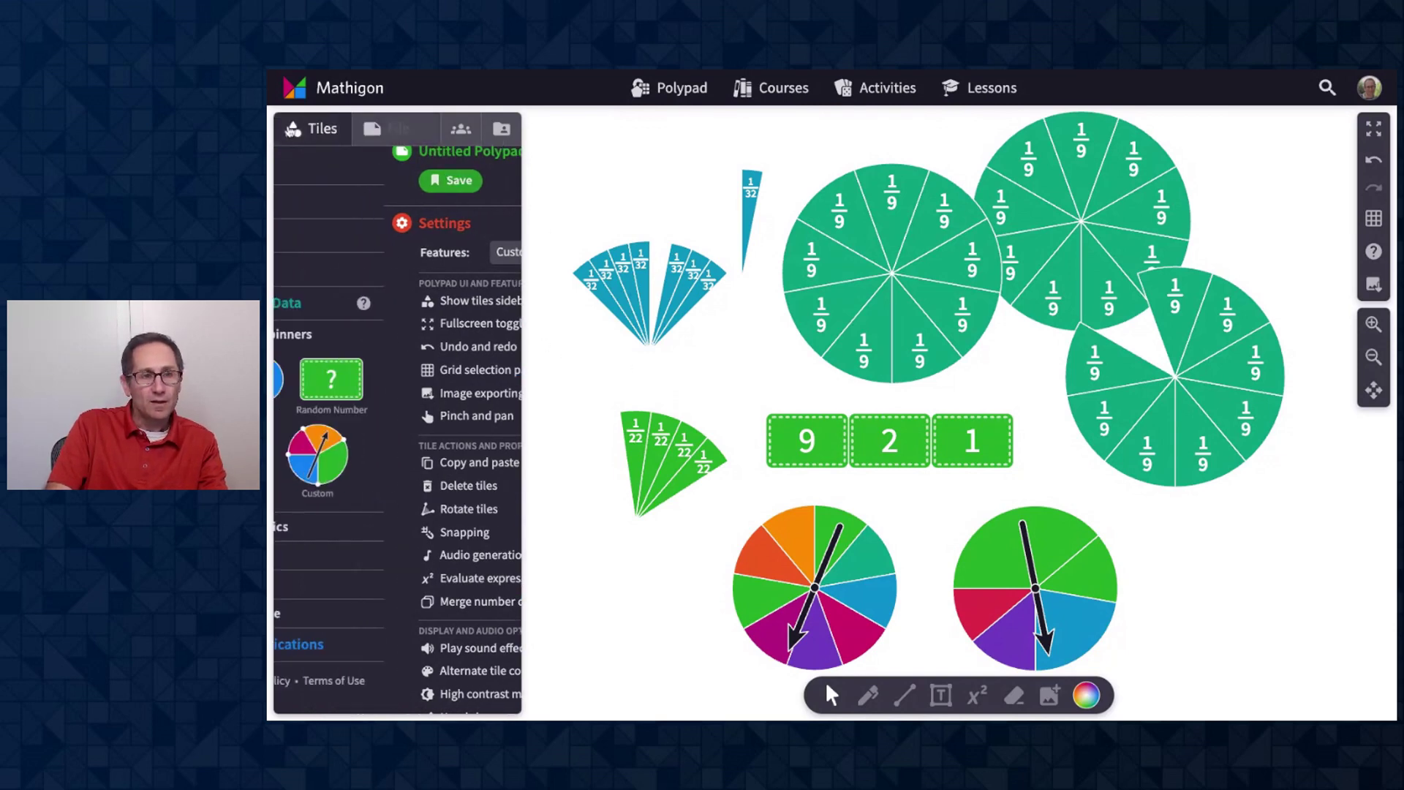
scroll(800, 360, down, 1)
scroll(799, 360, down, 10)
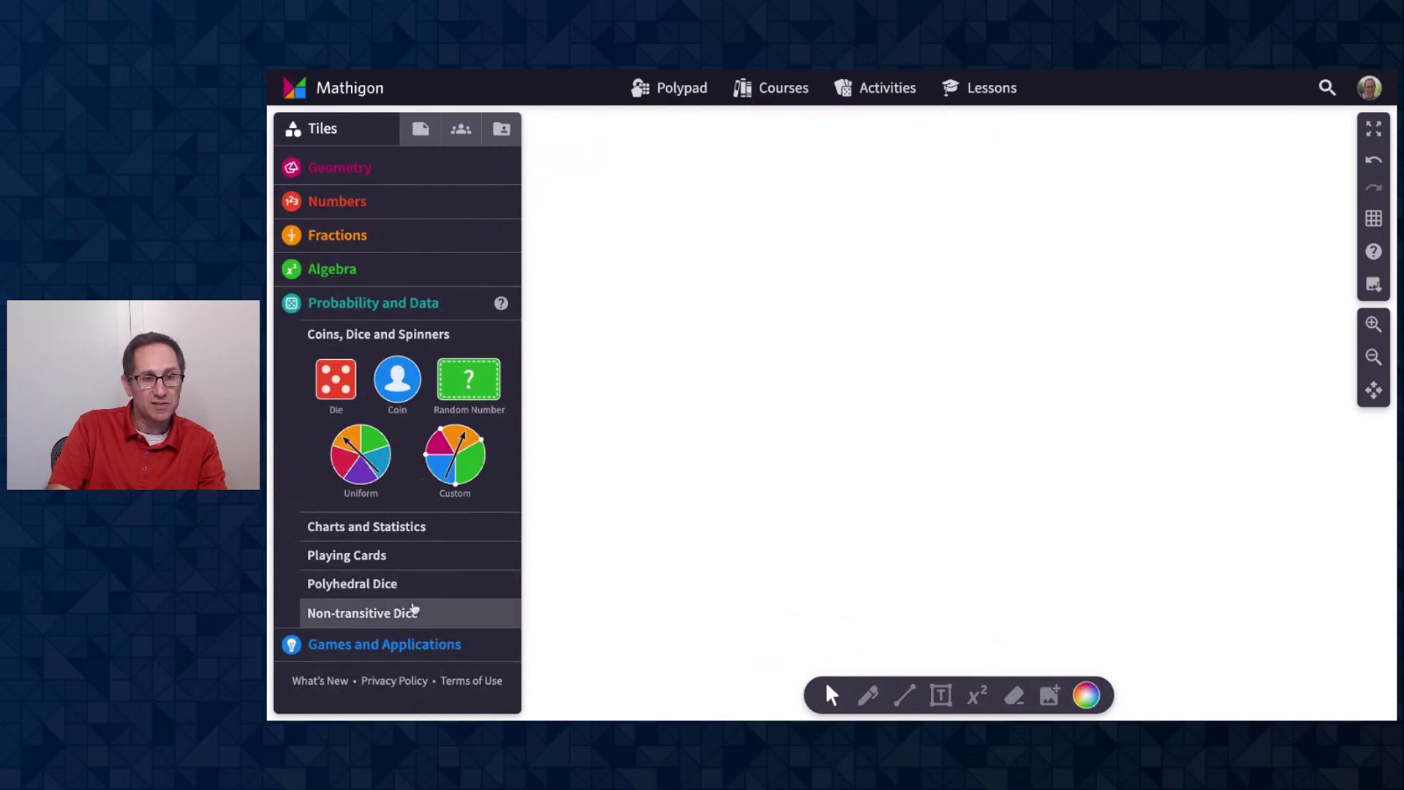
click(400, 645)
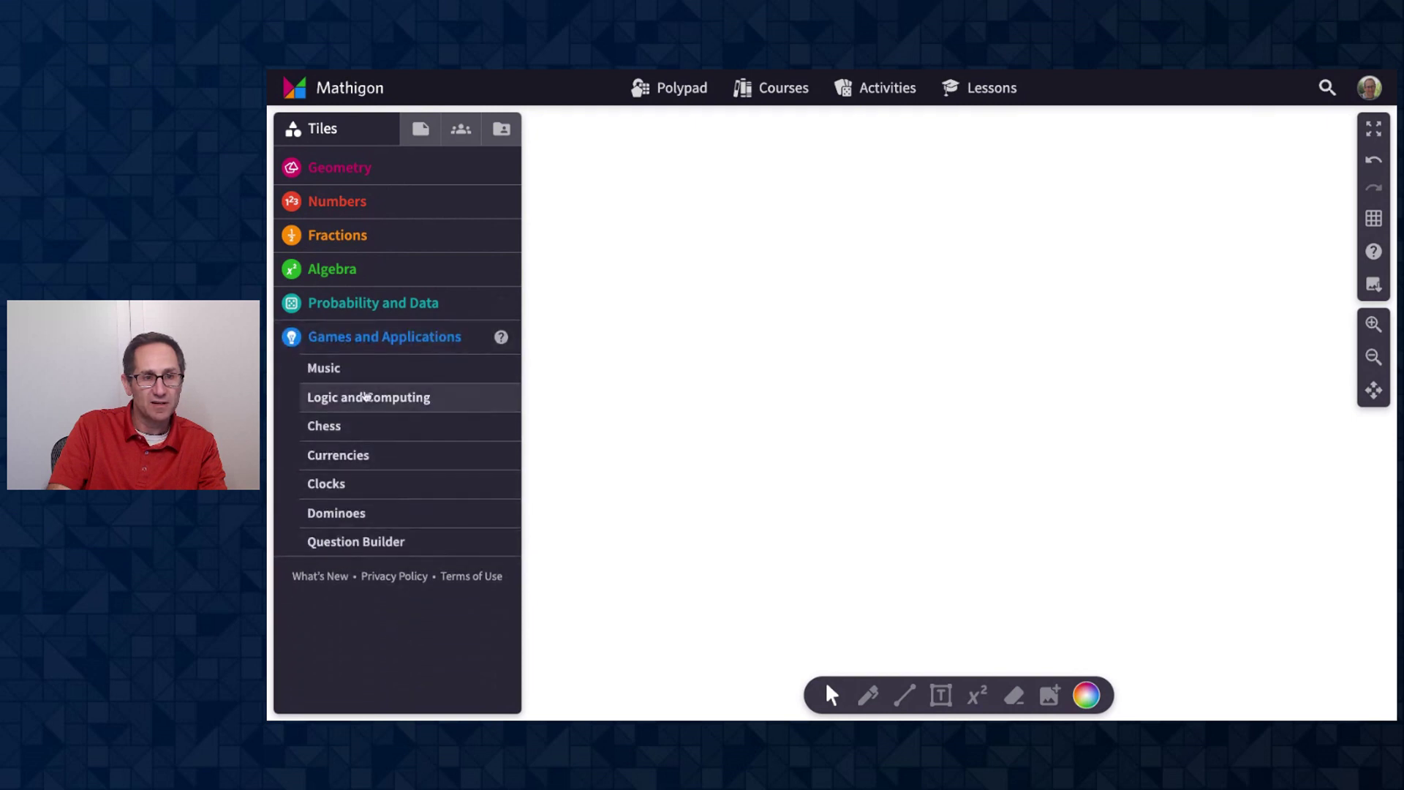
click(355, 370)
drag(394, 428, 950, 406)
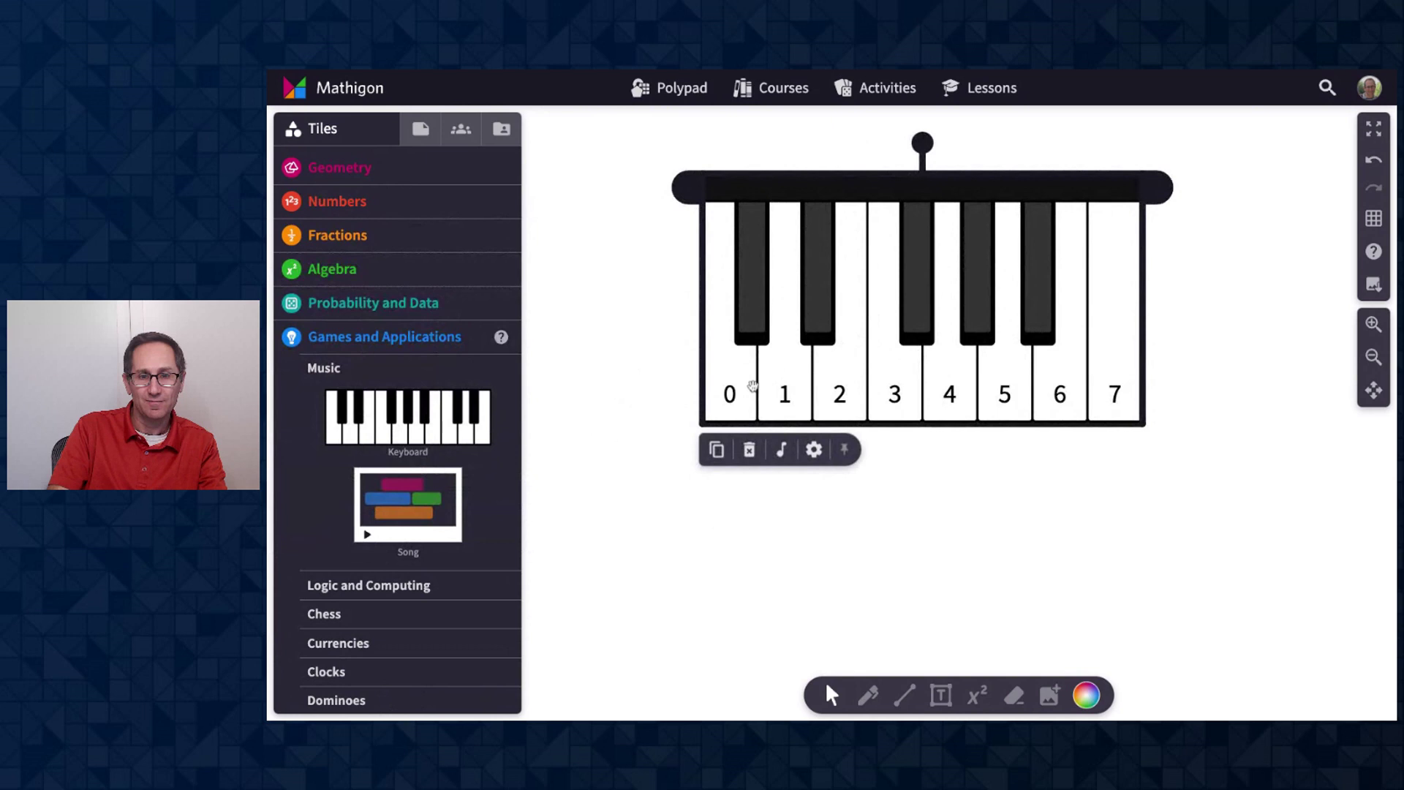
click(752, 387)
click(753, 385)
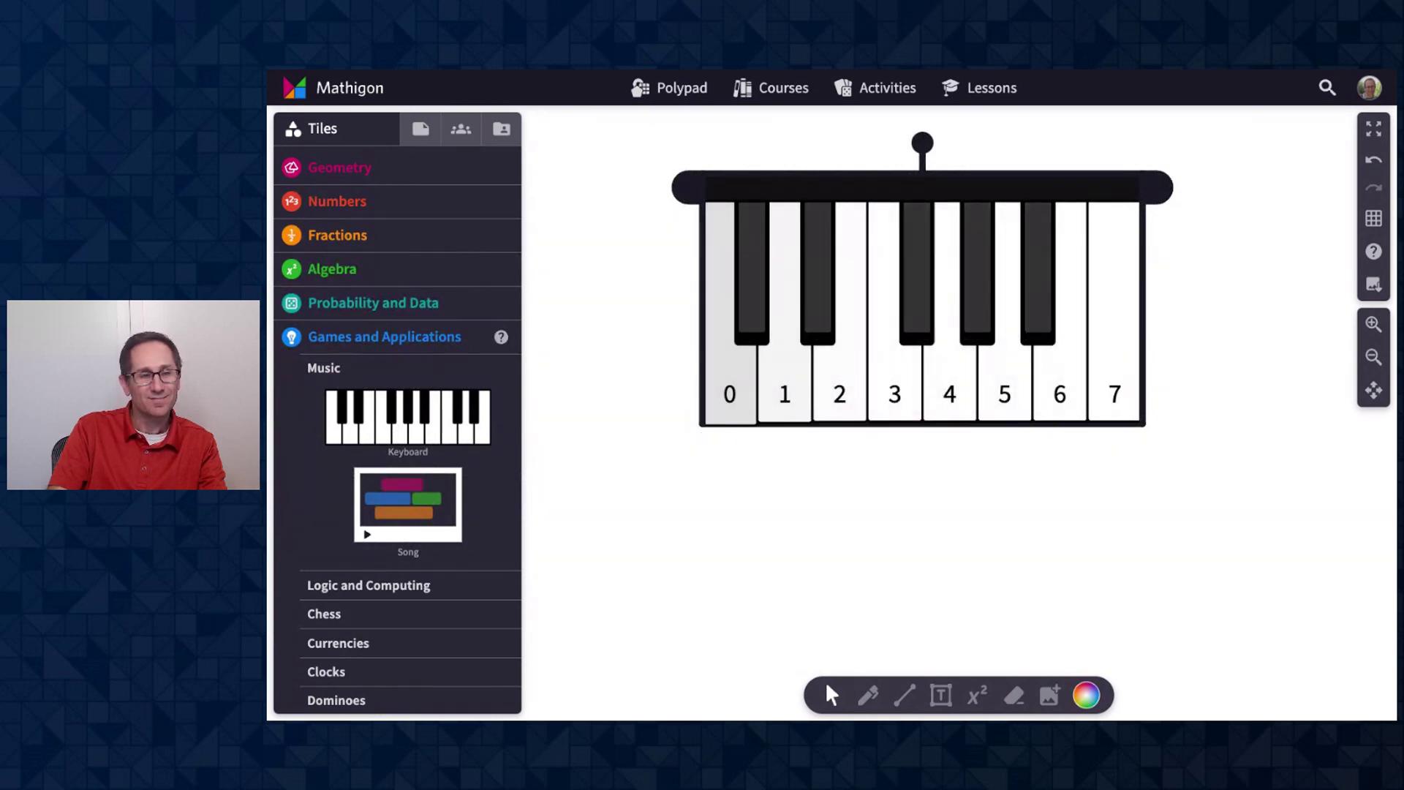
Extend the keyboard at both ends so it spans keys −3 to 10, and play a run of notes
drag(1164, 192, 1331, 191)
drag(689, 191, 525, 191)
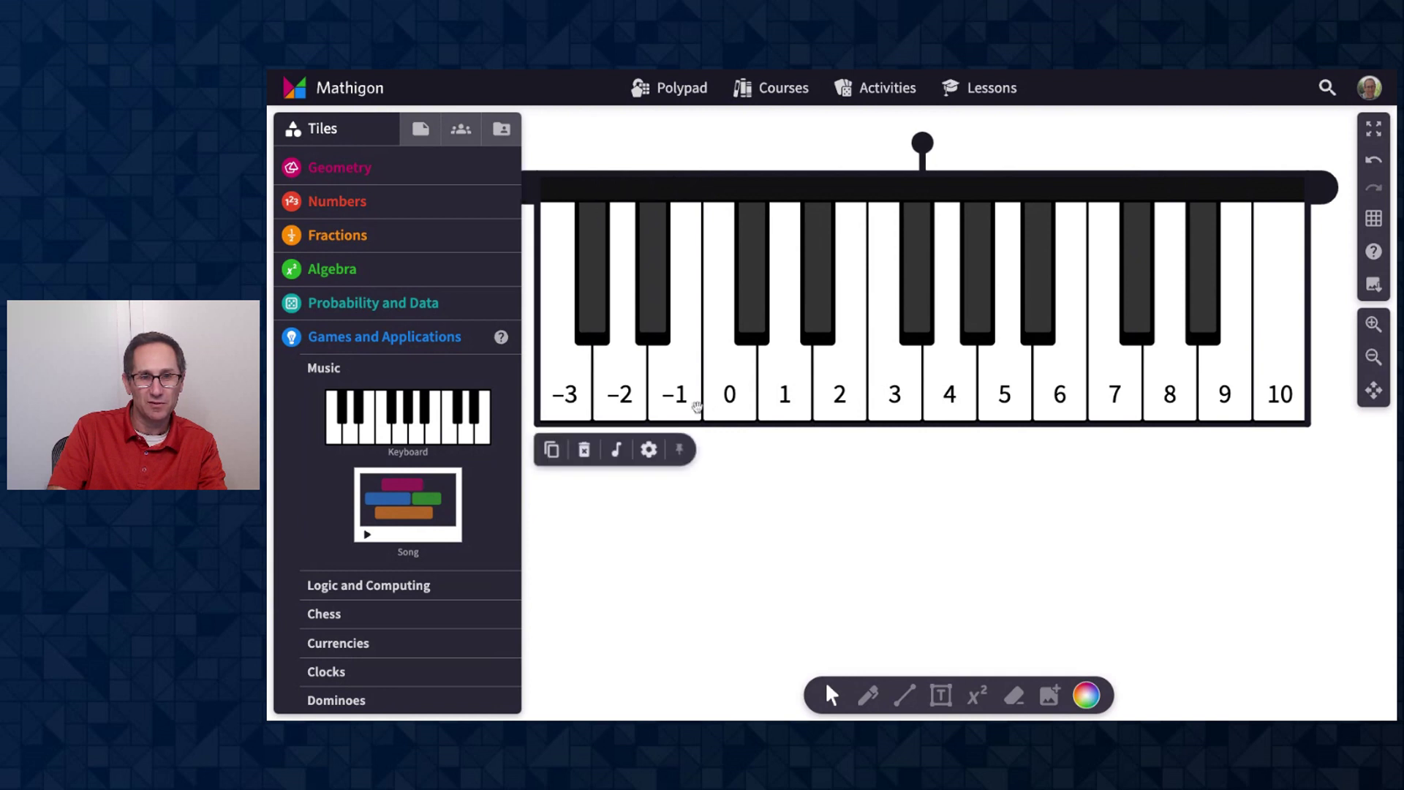
click(674, 394)
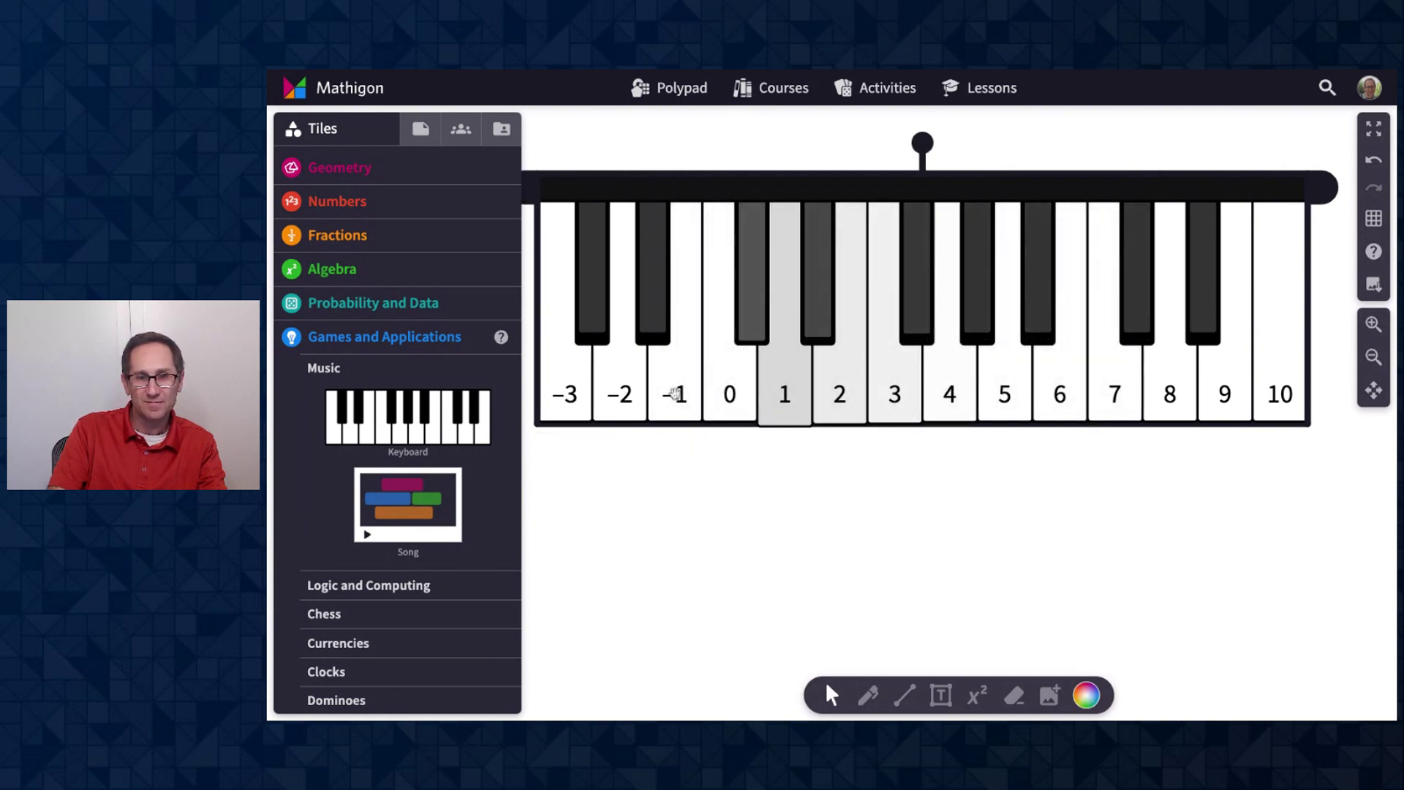
click(777, 496)
Zoom the canvas out and change the keyboard's labels from Numbers to Keys
click(721, 211)
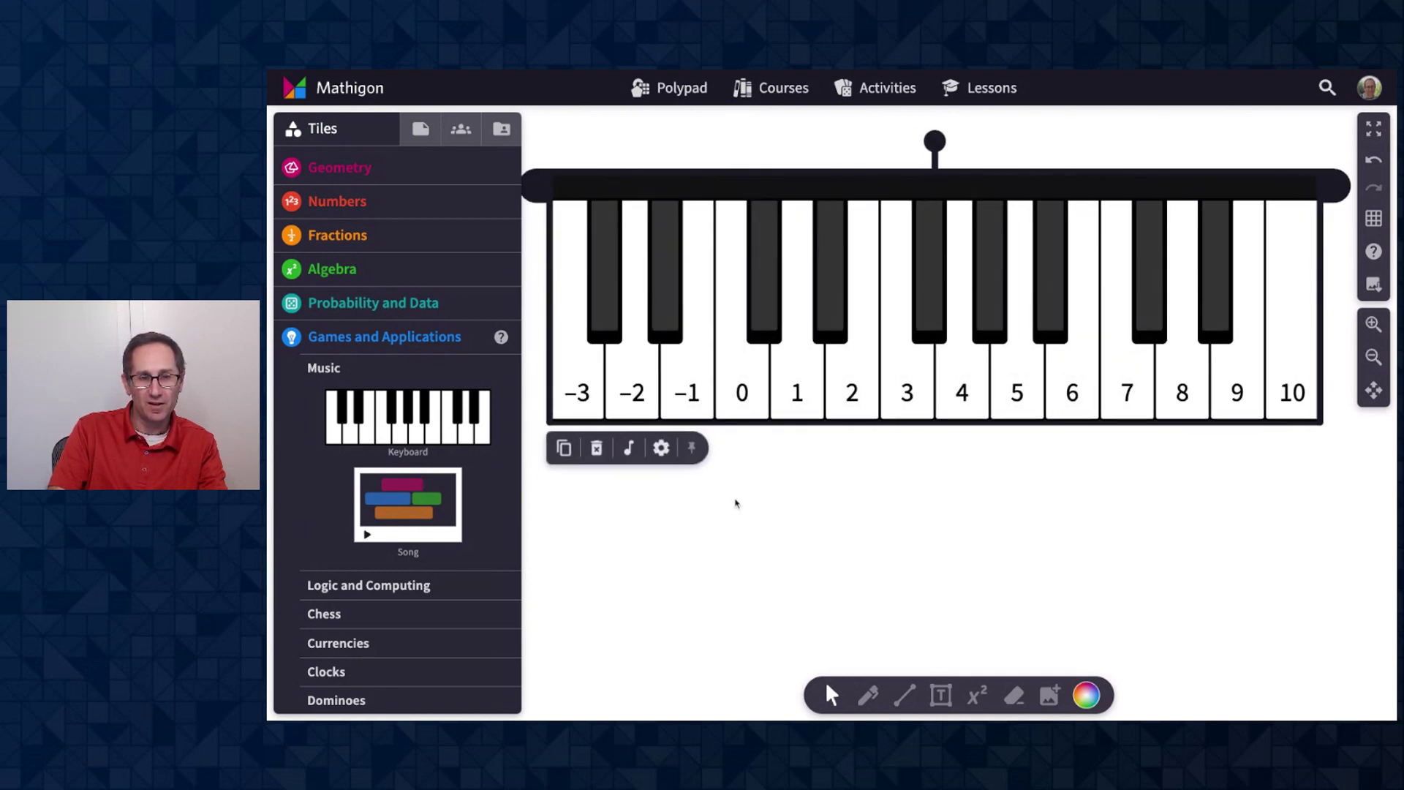
click(639, 447)
scroll(746, 533, left, 2)
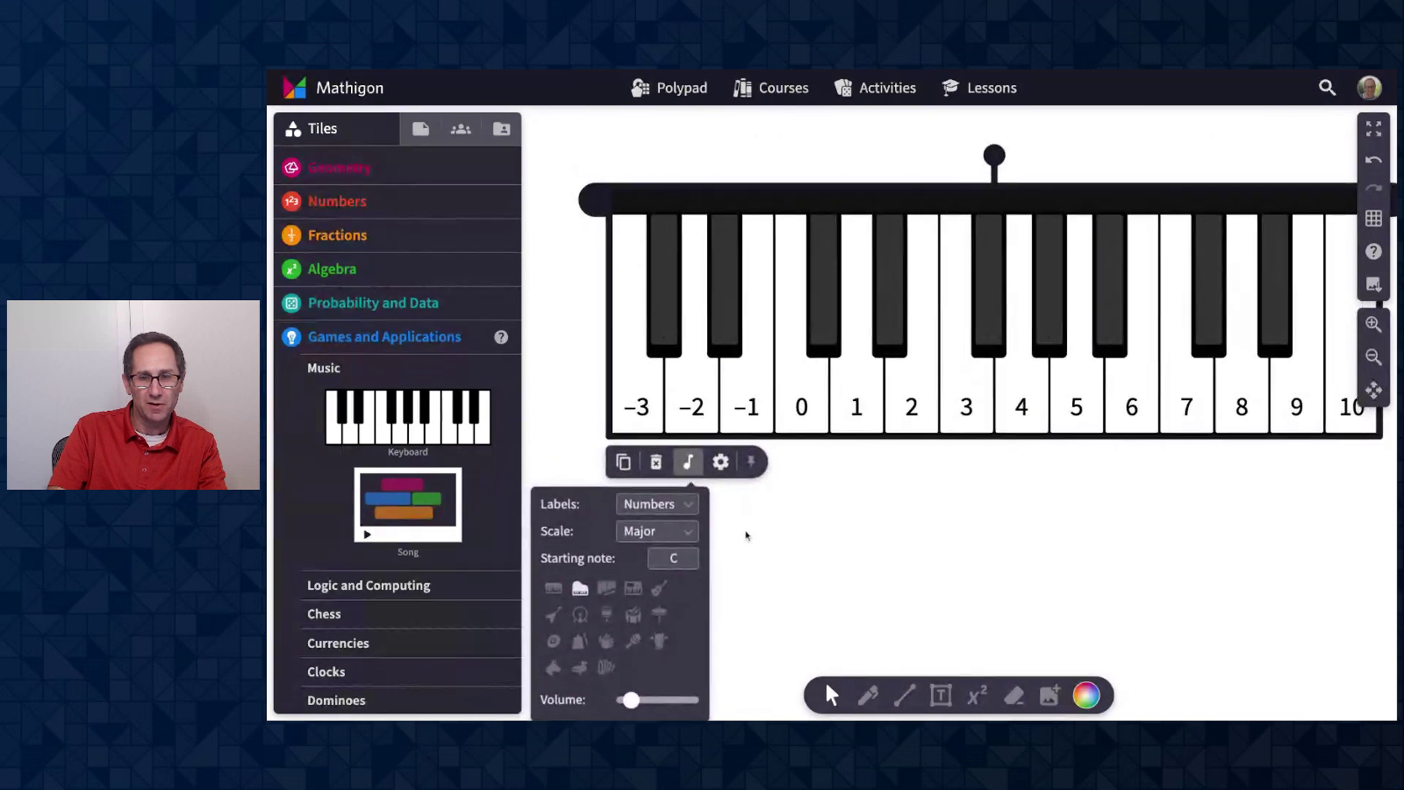
click(1374, 357)
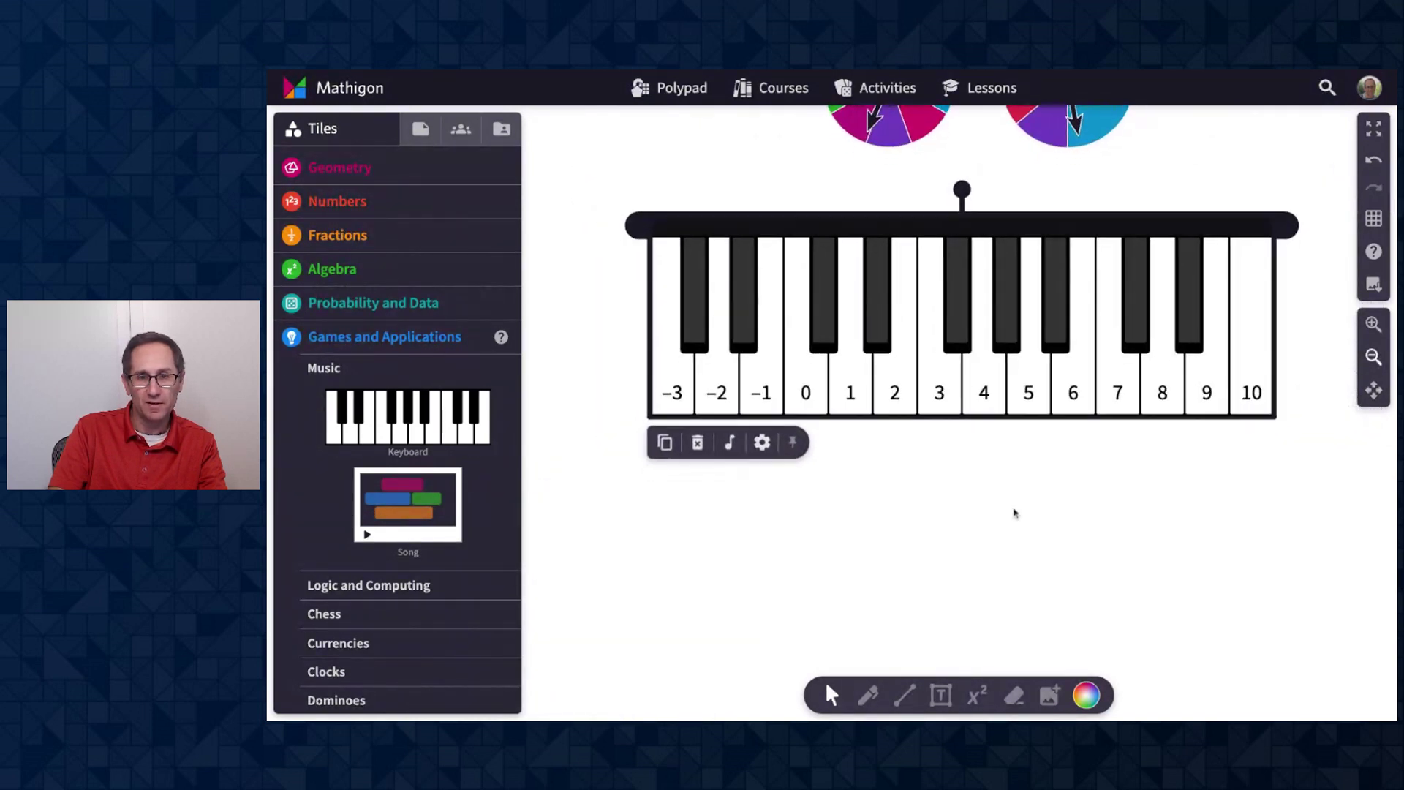
click(723, 403)
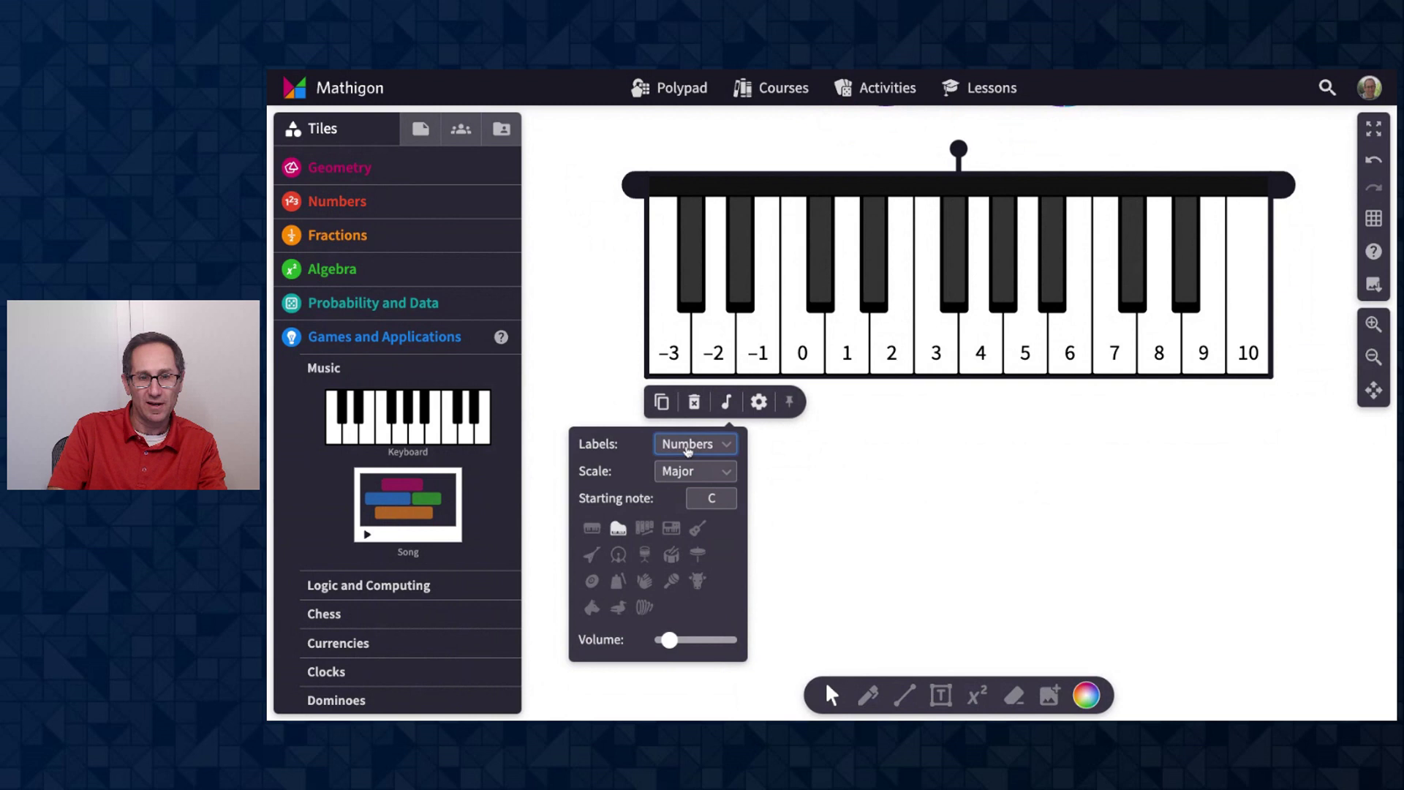
click(688, 446)
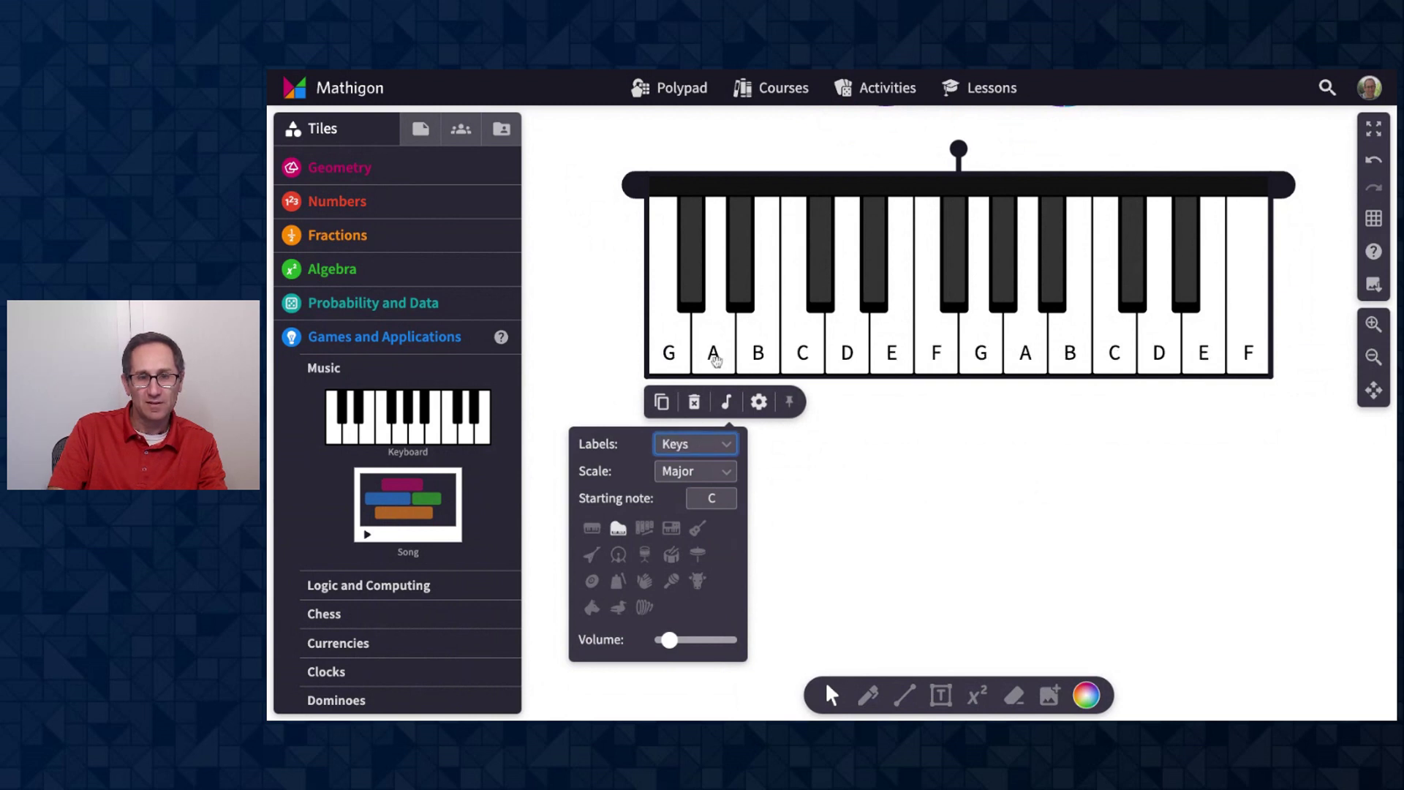
Play a run of the lettered keys and review the keyboard's scale, starting note and instrument options
click(710, 355)
drag(700, 342, 1160, 300)
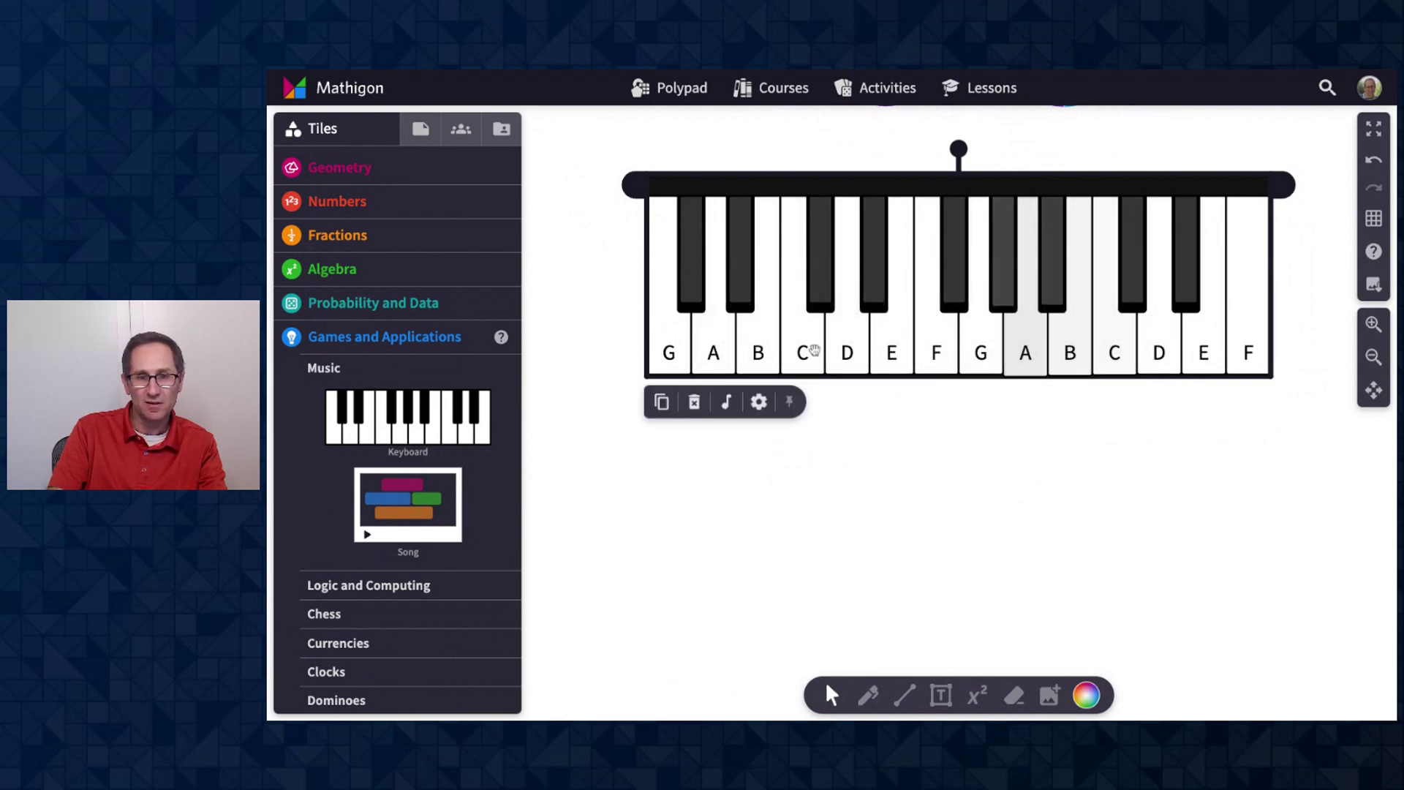
click(726, 402)
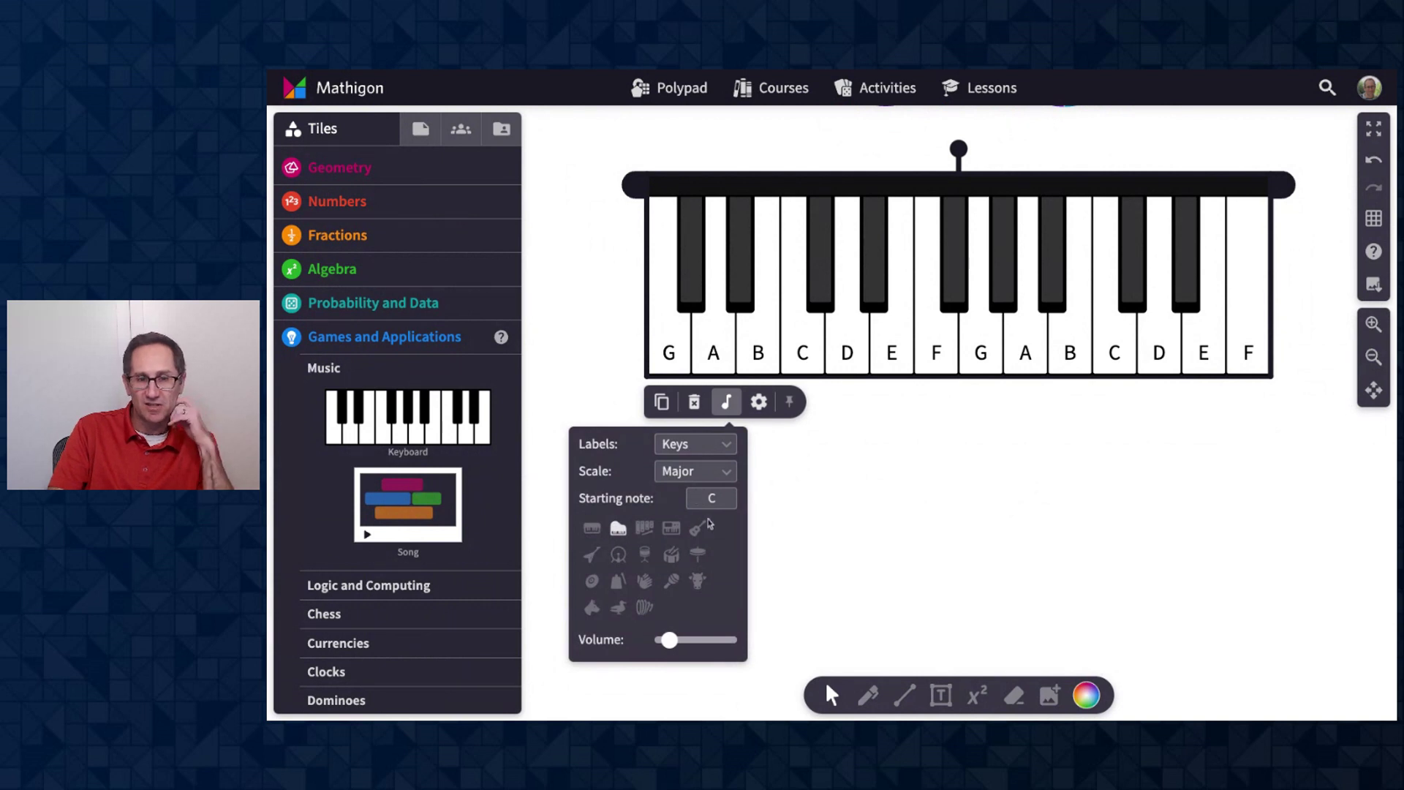
click(853, 499)
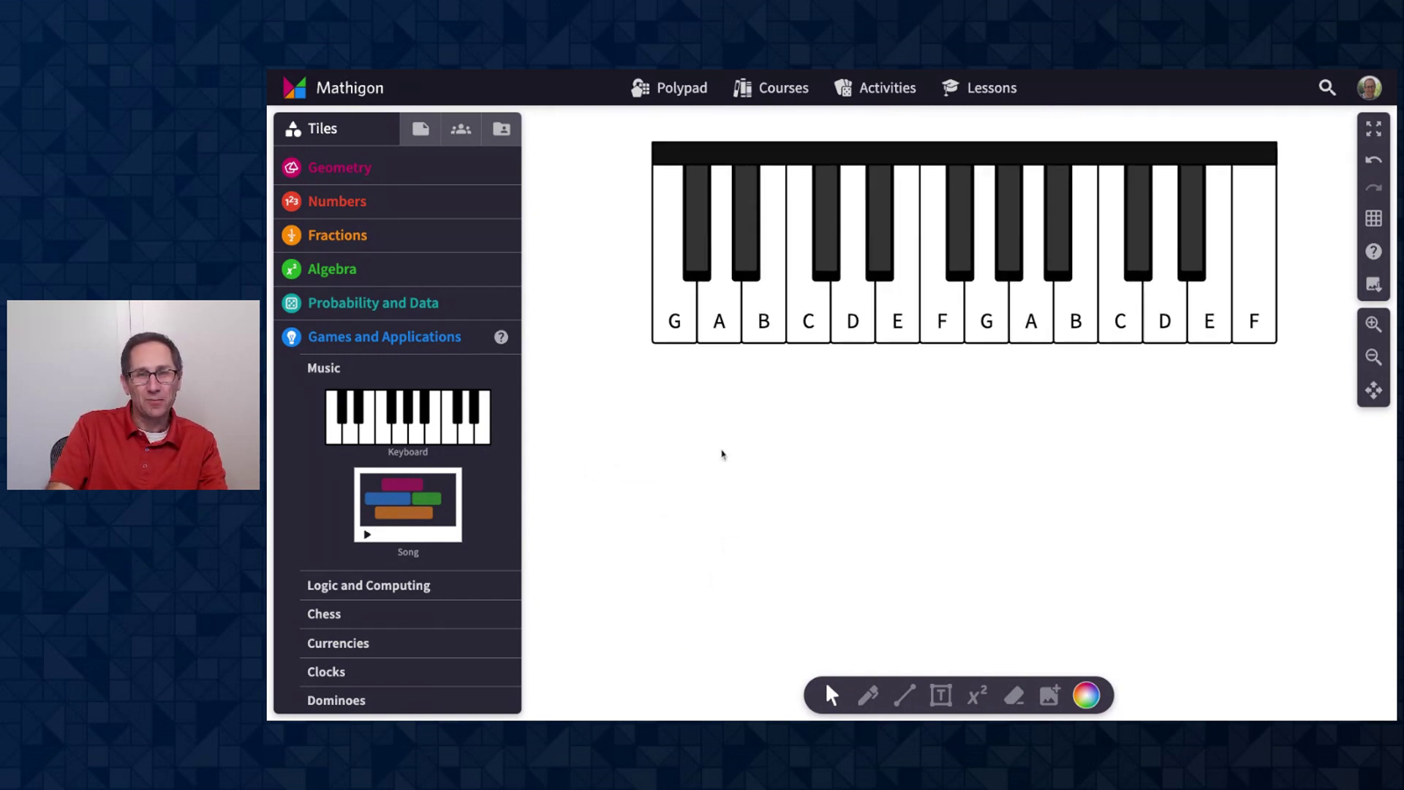
Add a song tile below the keyboard and reposition both tiles to leave free space beside the song
click(390, 498)
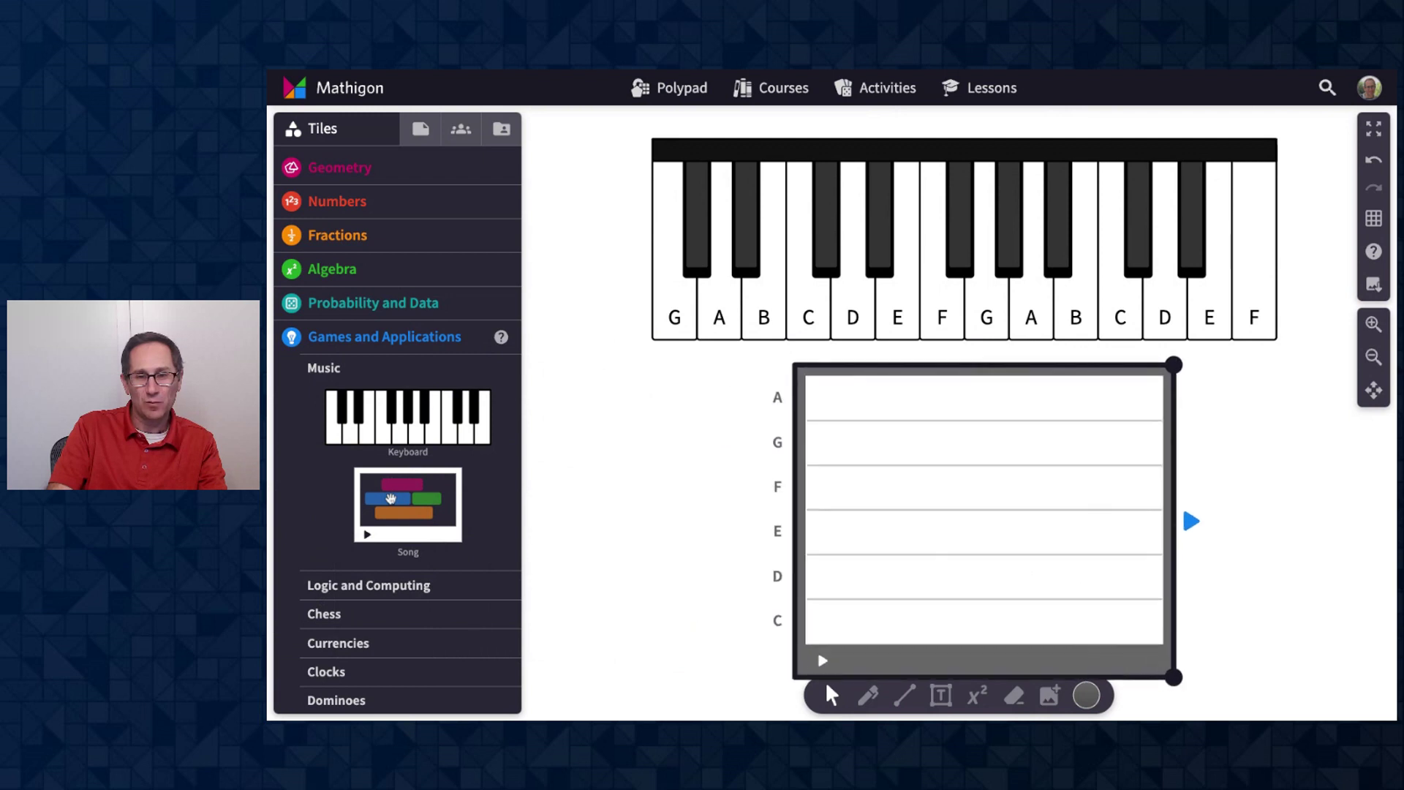
click(1373, 357)
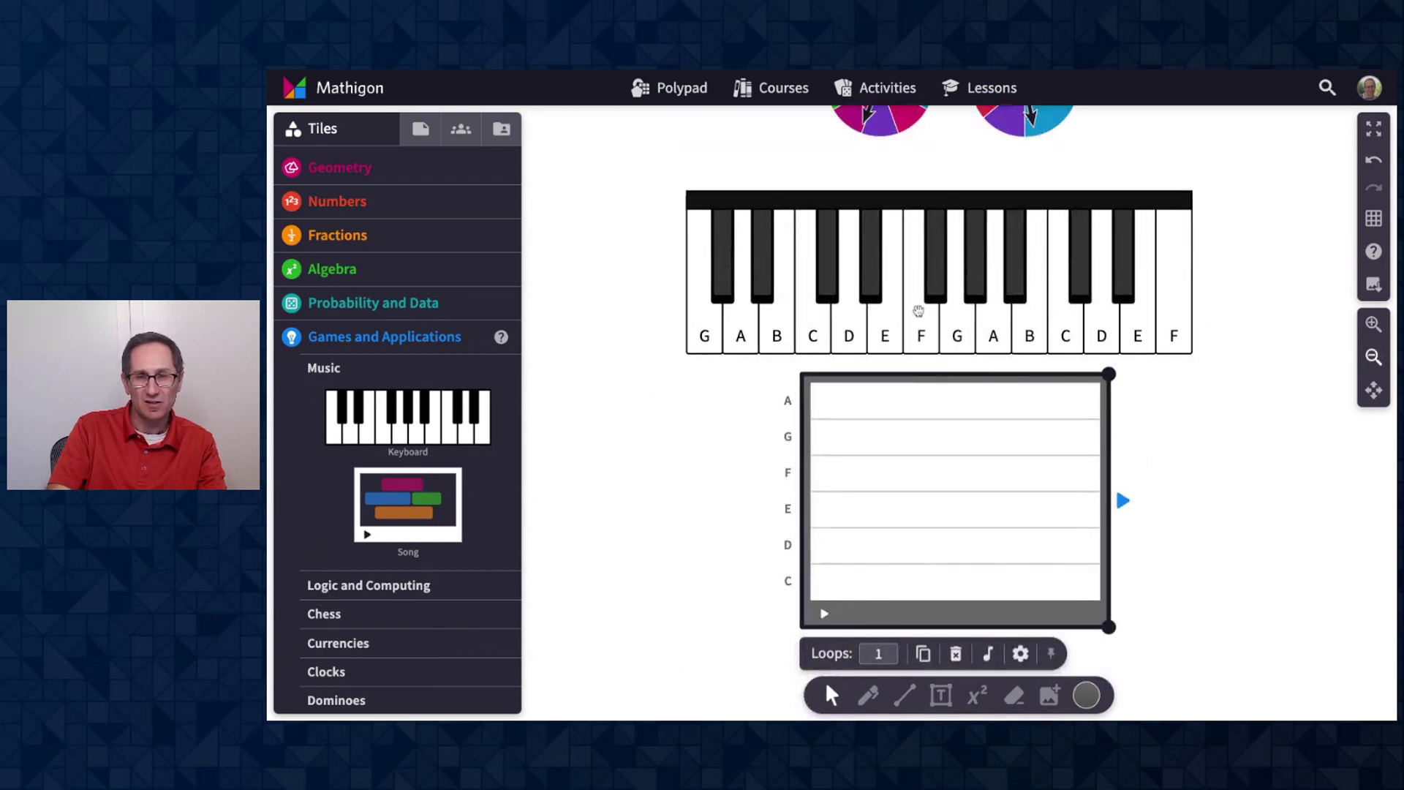
click(915, 307)
click(833, 203)
drag(833, 203, 812, 186)
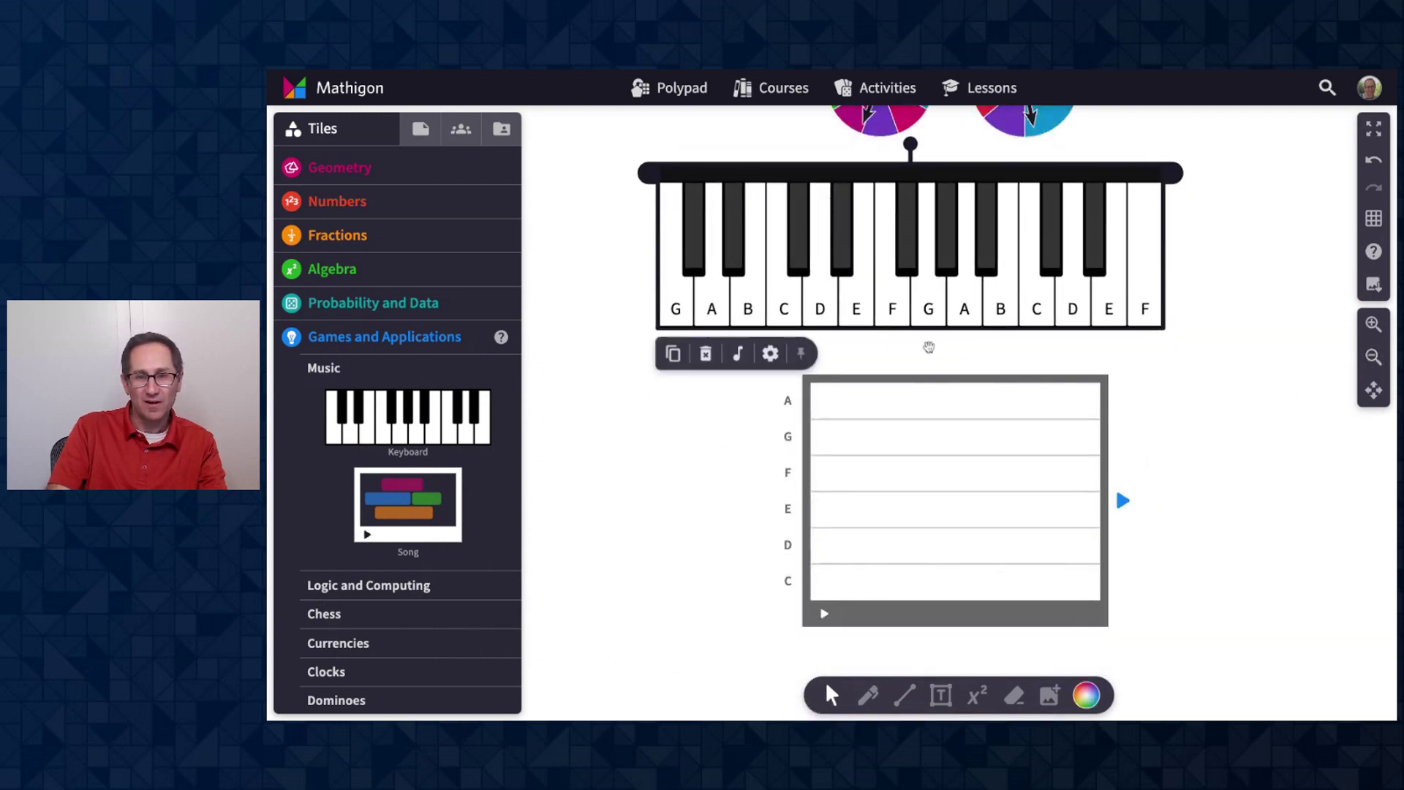
drag(934, 614, 1017, 605)
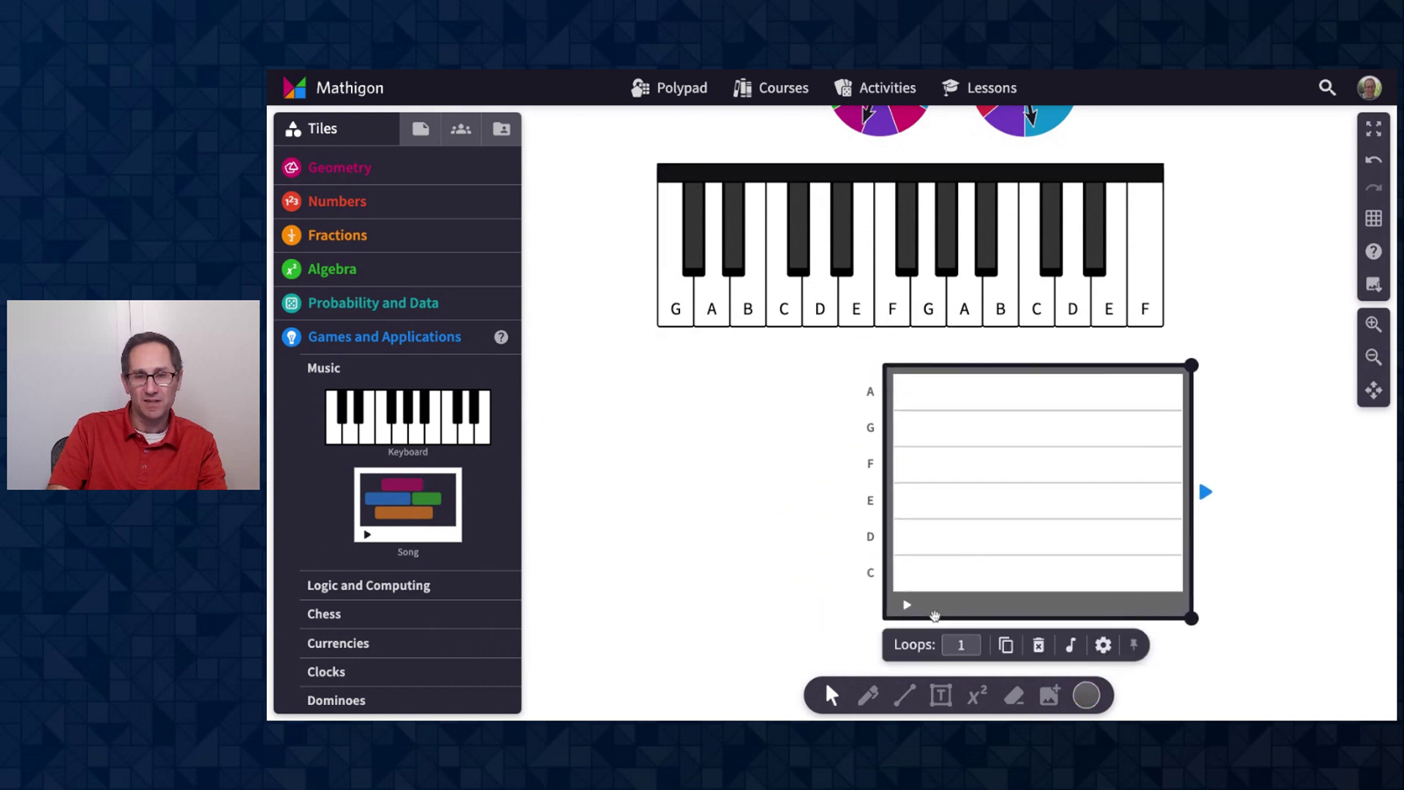
click(740, 506)
Place a blue square polygon and a number bar of 8 in the free space beside the song tile
click(359, 170)
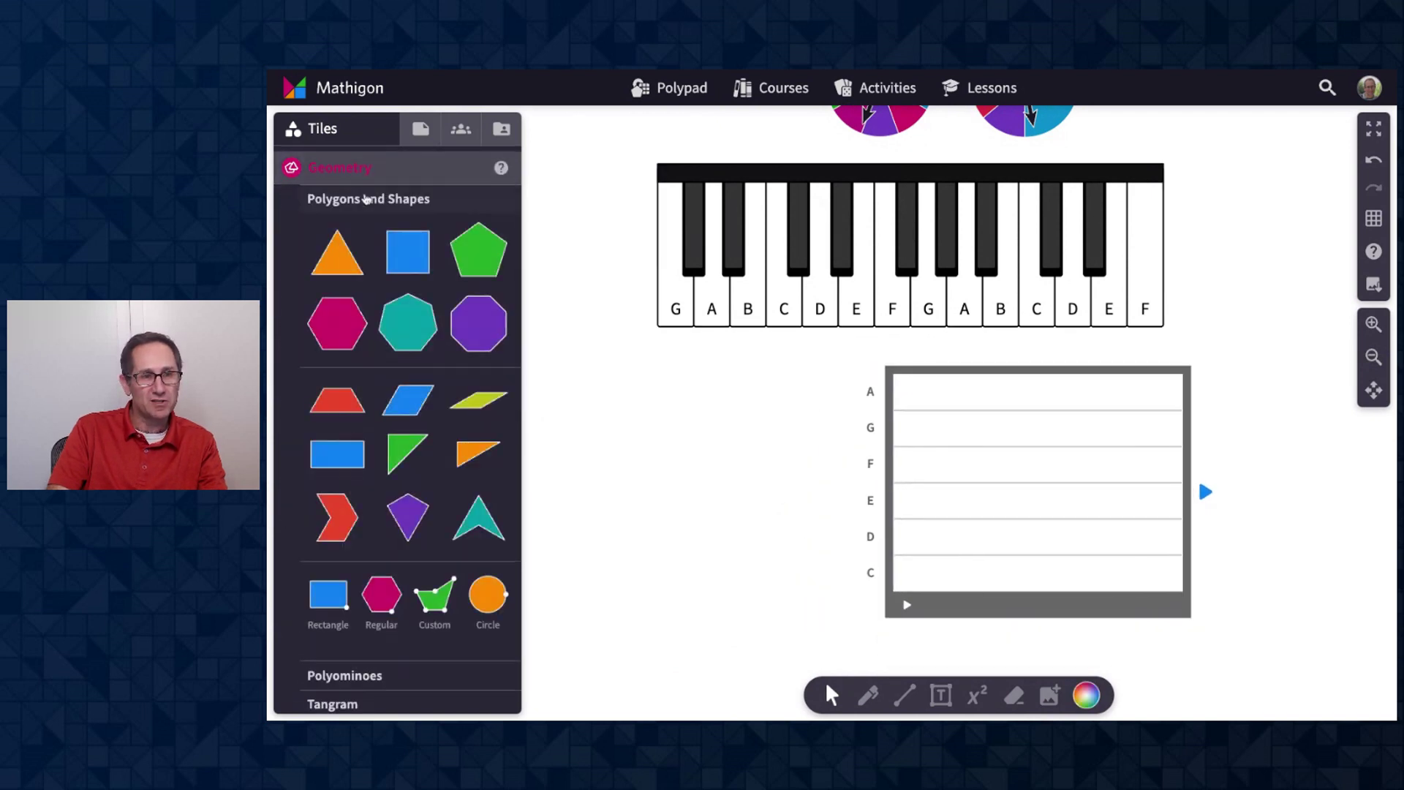
drag(409, 251, 647, 401)
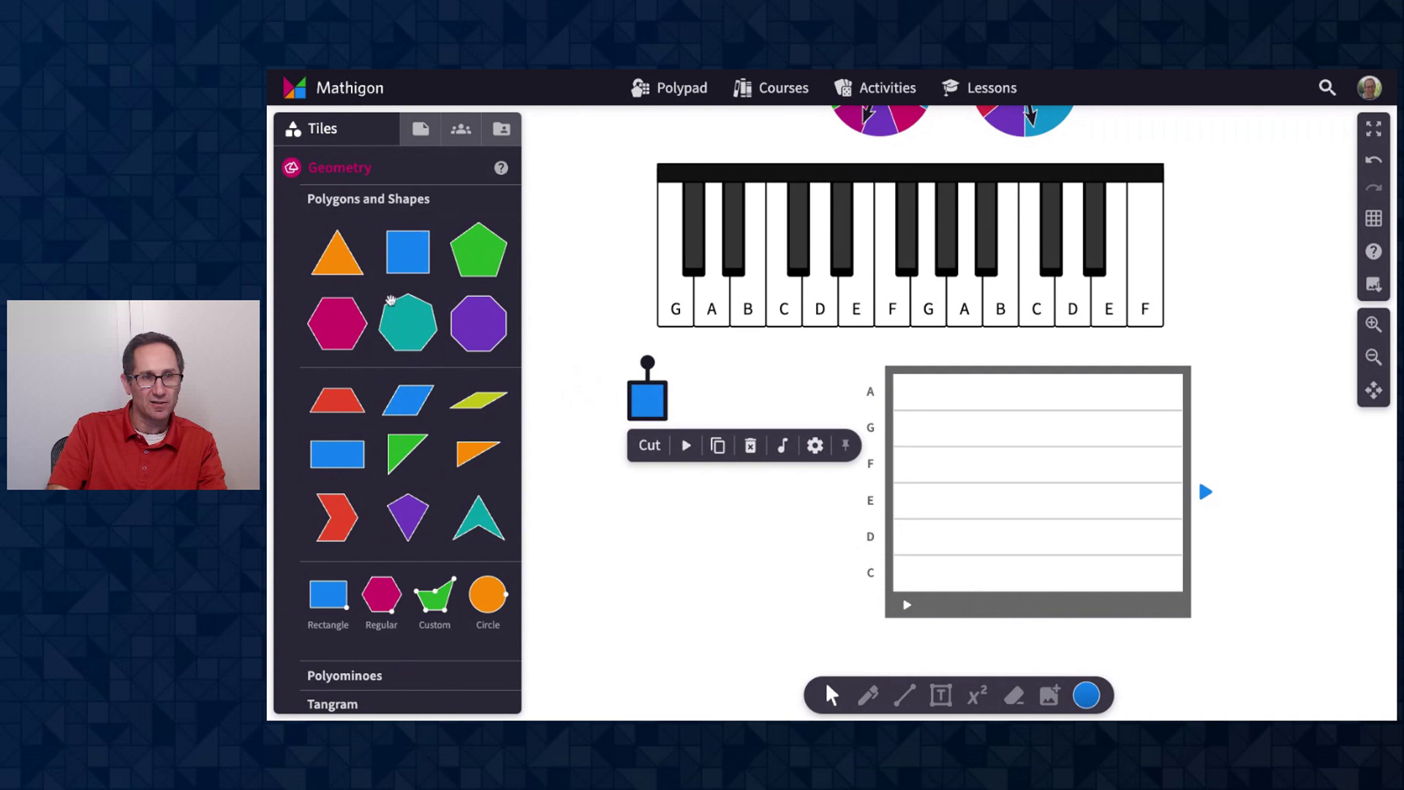
scroll(326, 461, down, 5)
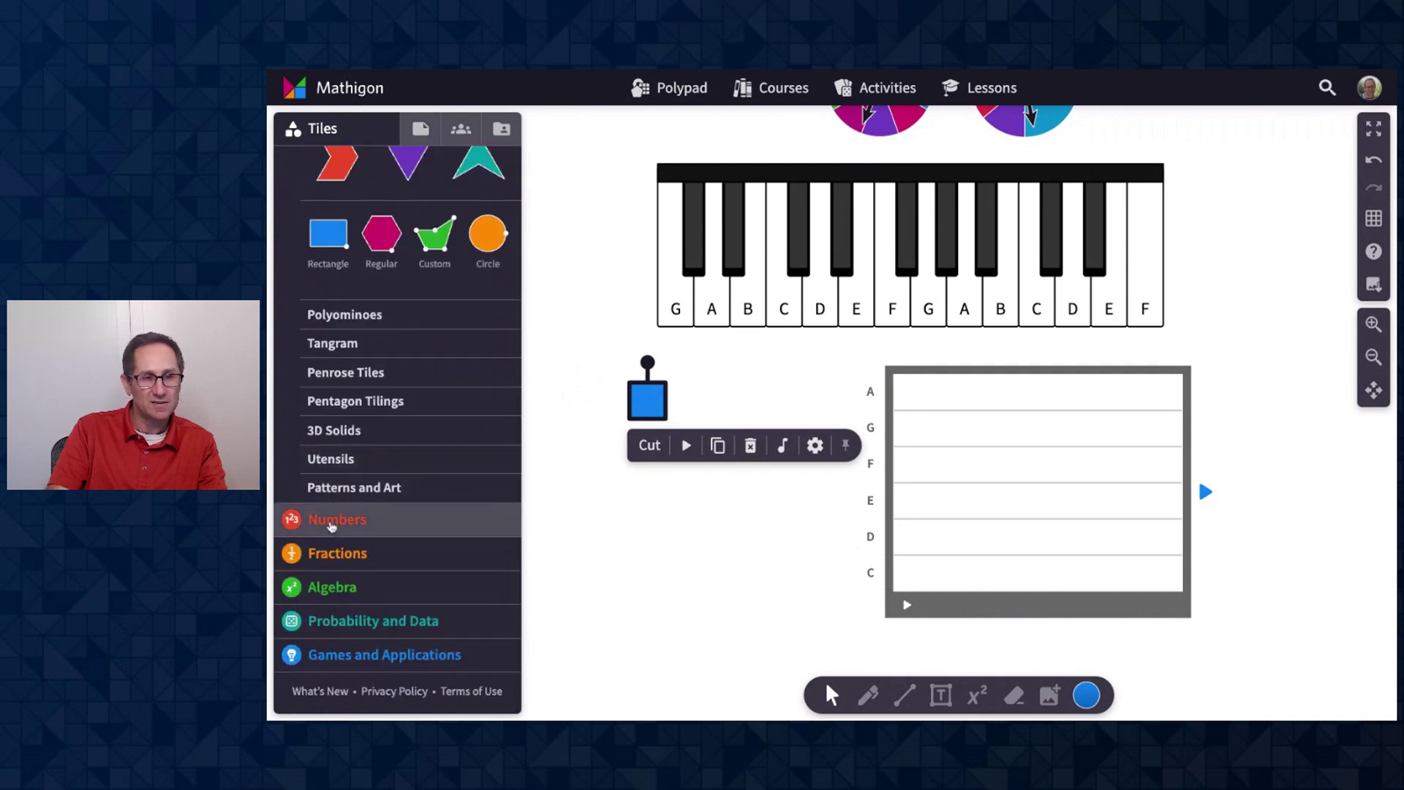
click(332, 525)
click(377, 262)
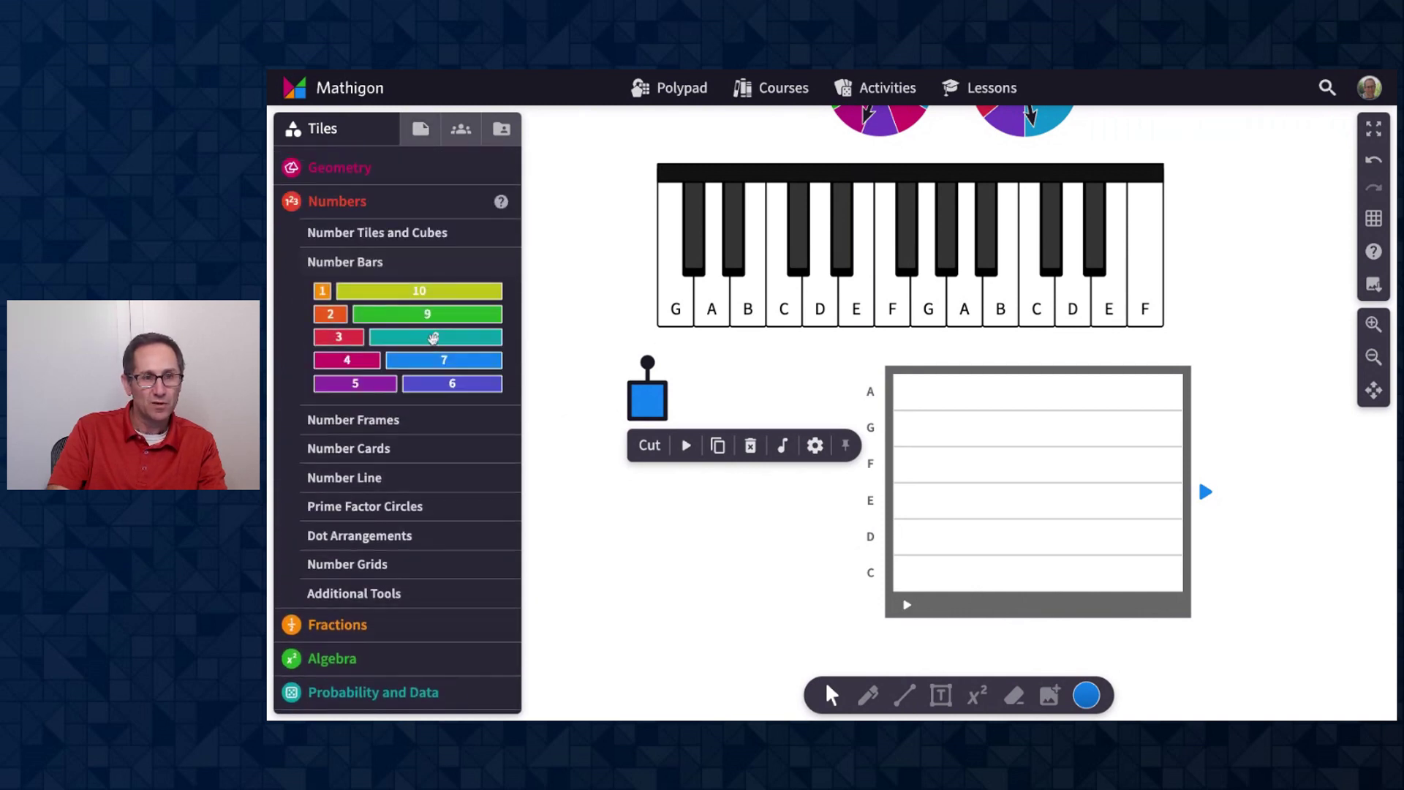
drag(417, 335, 715, 471)
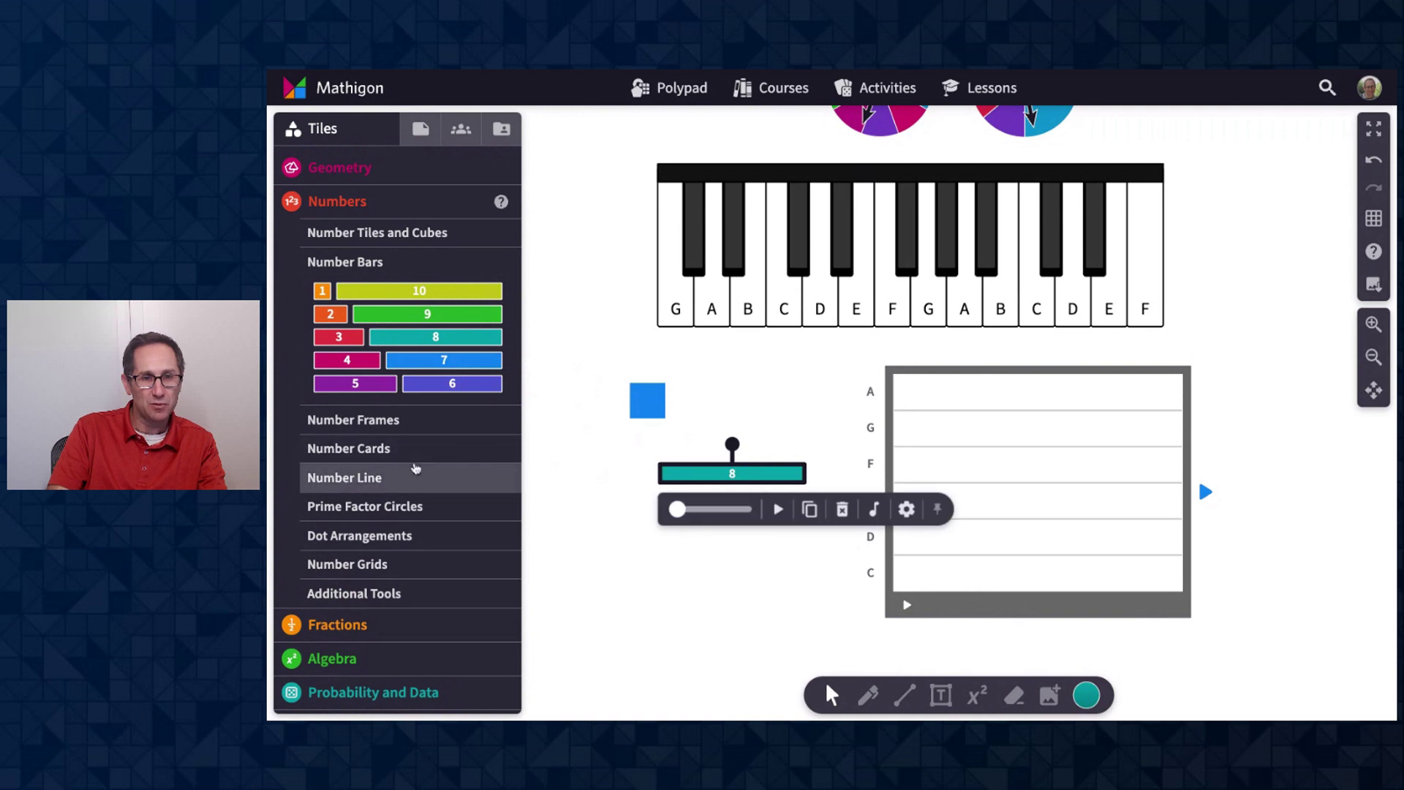
Add a sixths fraction bar below the number bar and shorten it to four sixths
scroll(400, 501, down, 1)
click(380, 554)
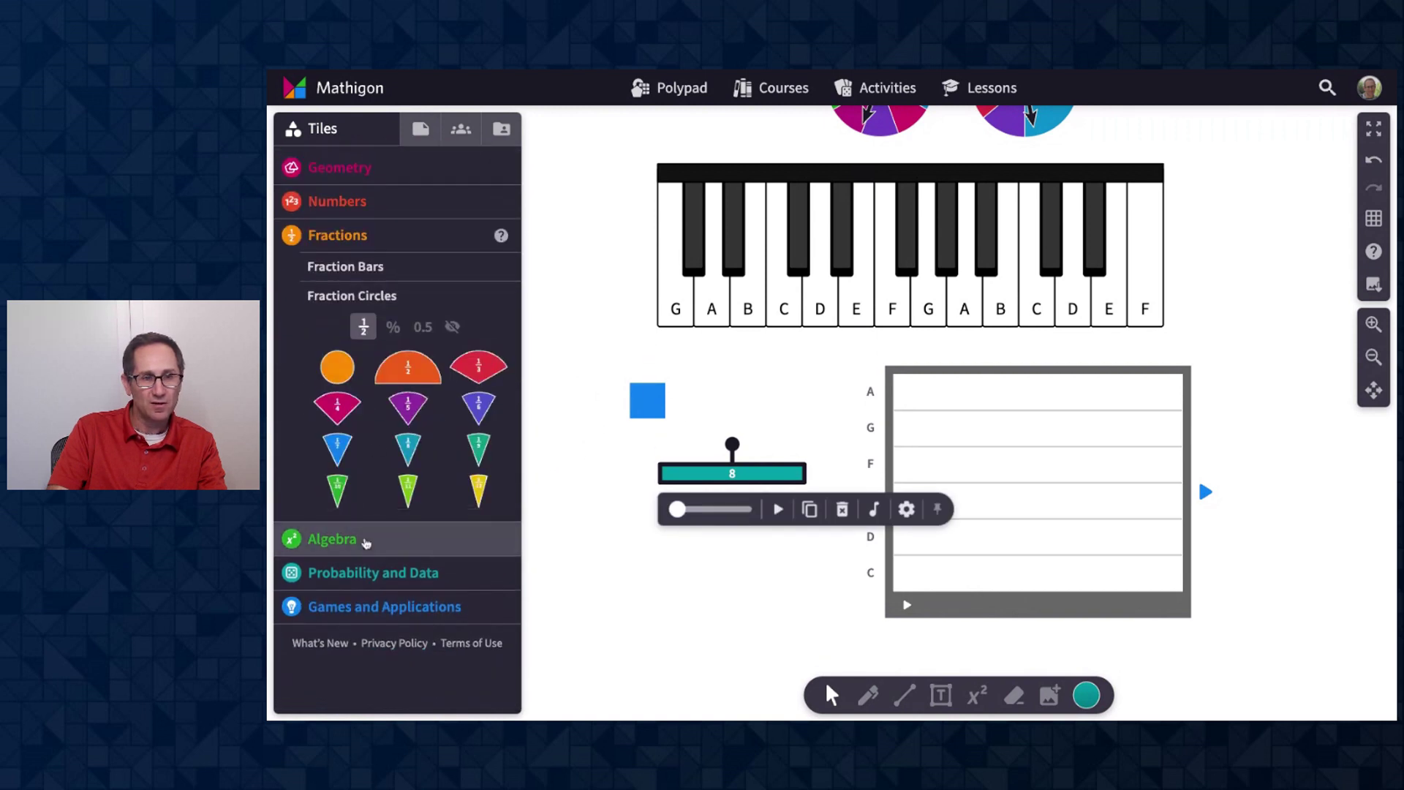
click(345, 267)
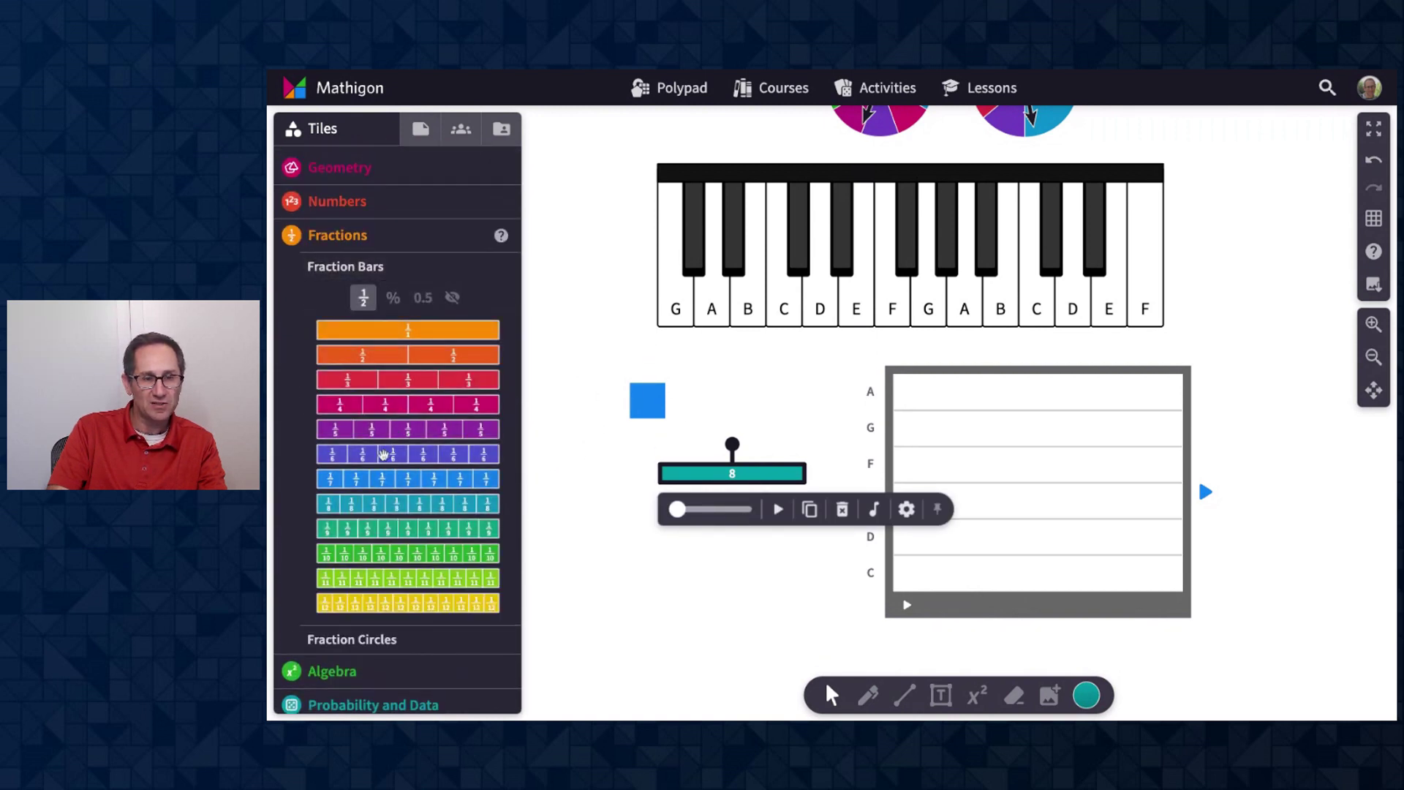
drag(384, 455, 751, 558)
drag(908, 553, 790, 553)
scroll(732, 417, down, 2)
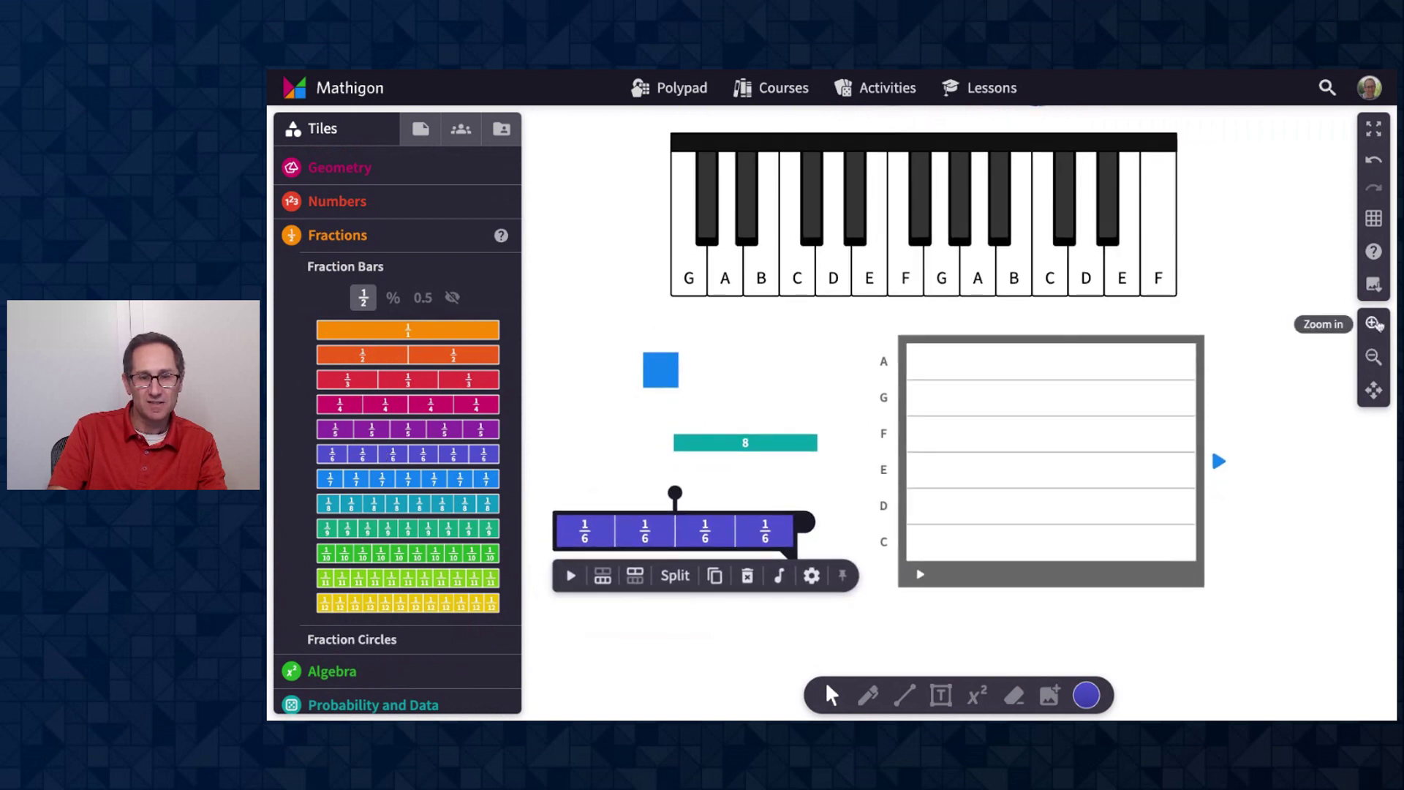
Play the sounds of the square, the number bar and the fraction bar one after another
click(1377, 324)
click(689, 364)
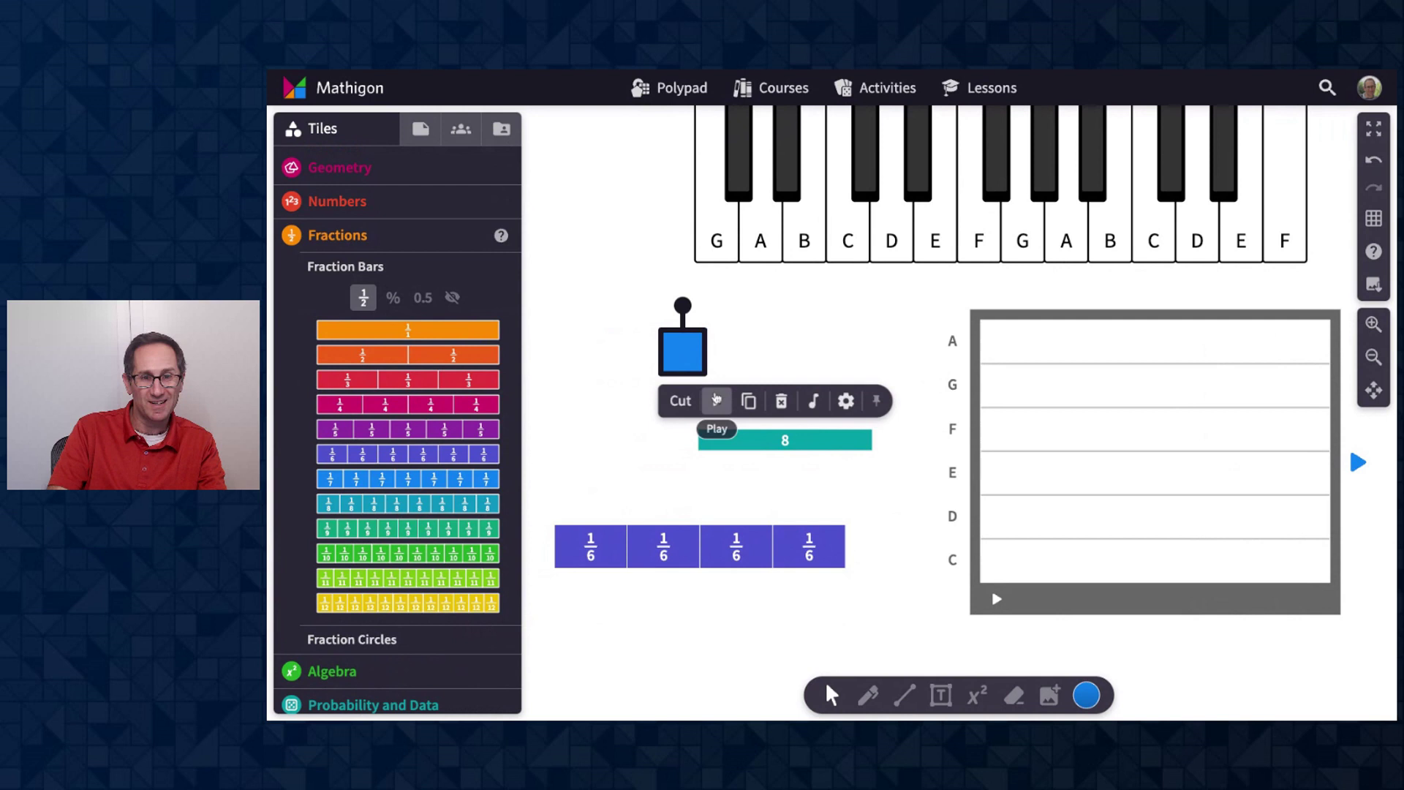
click(718, 401)
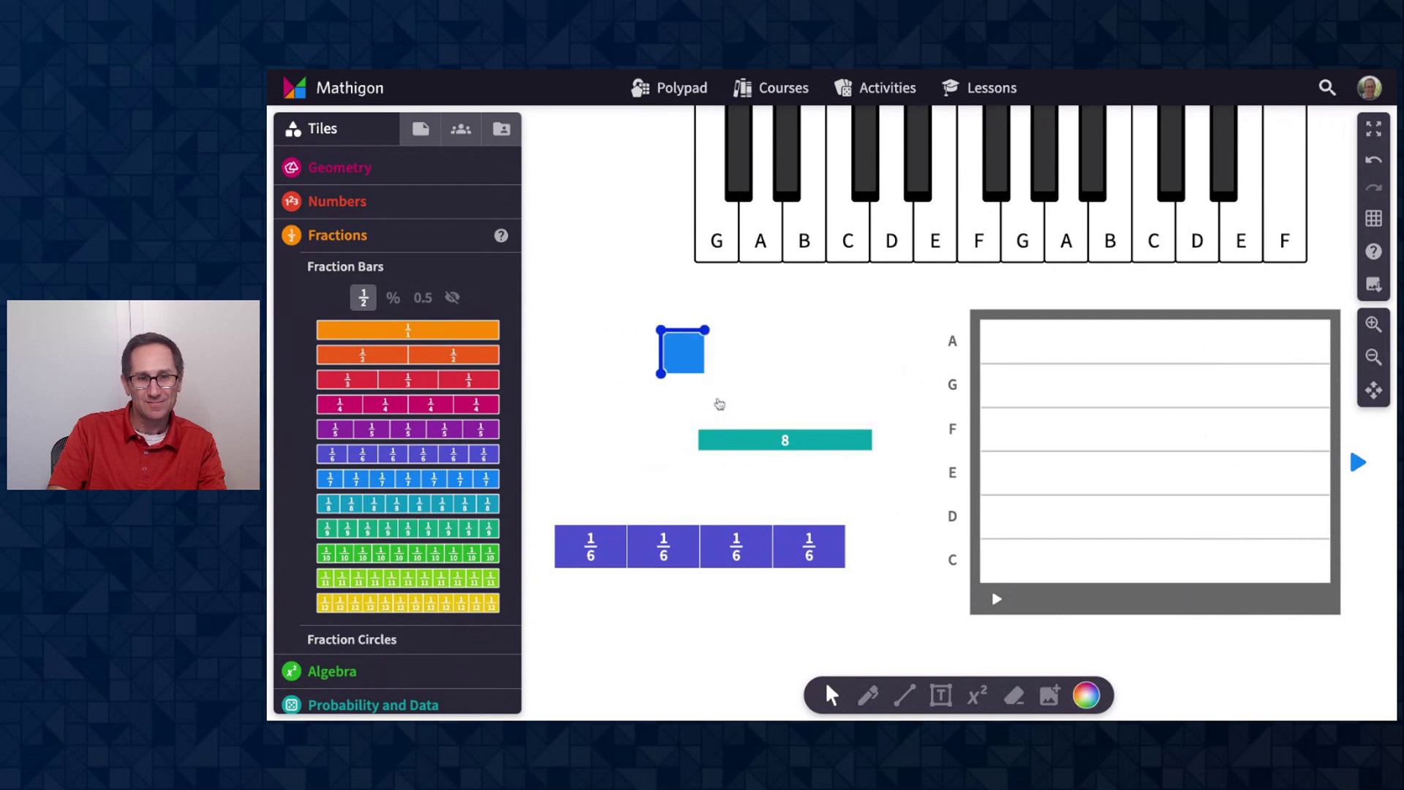
click(760, 438)
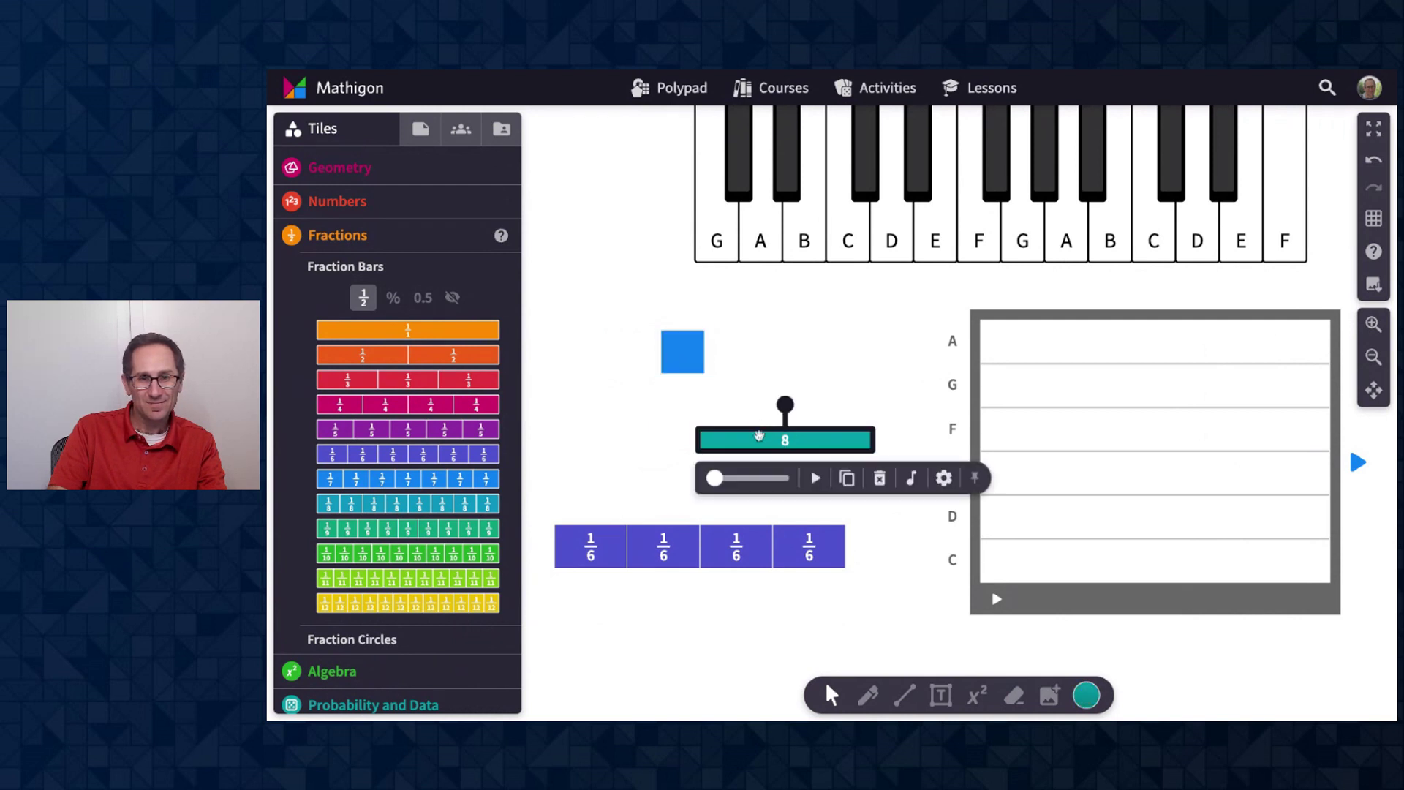
click(816, 478)
click(582, 548)
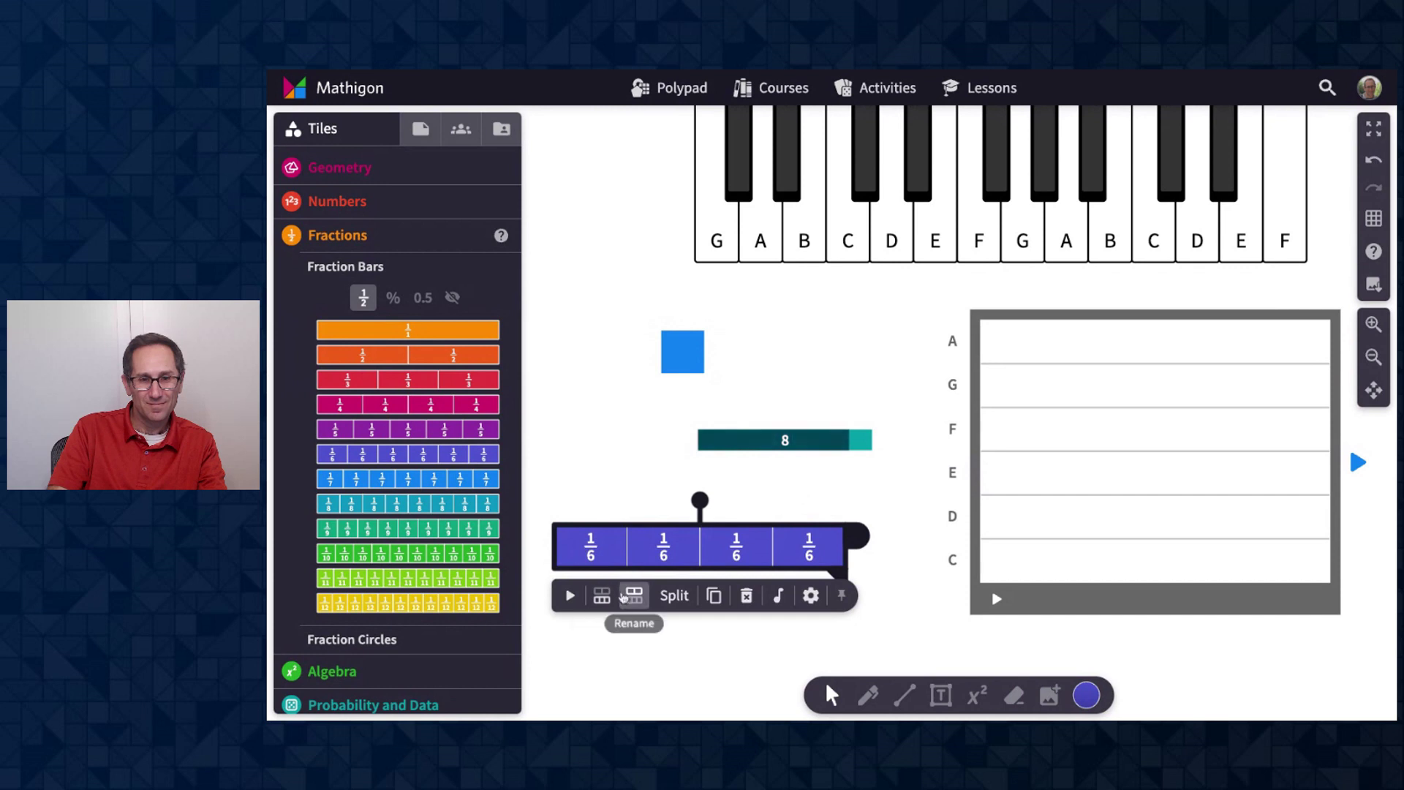
click(570, 596)
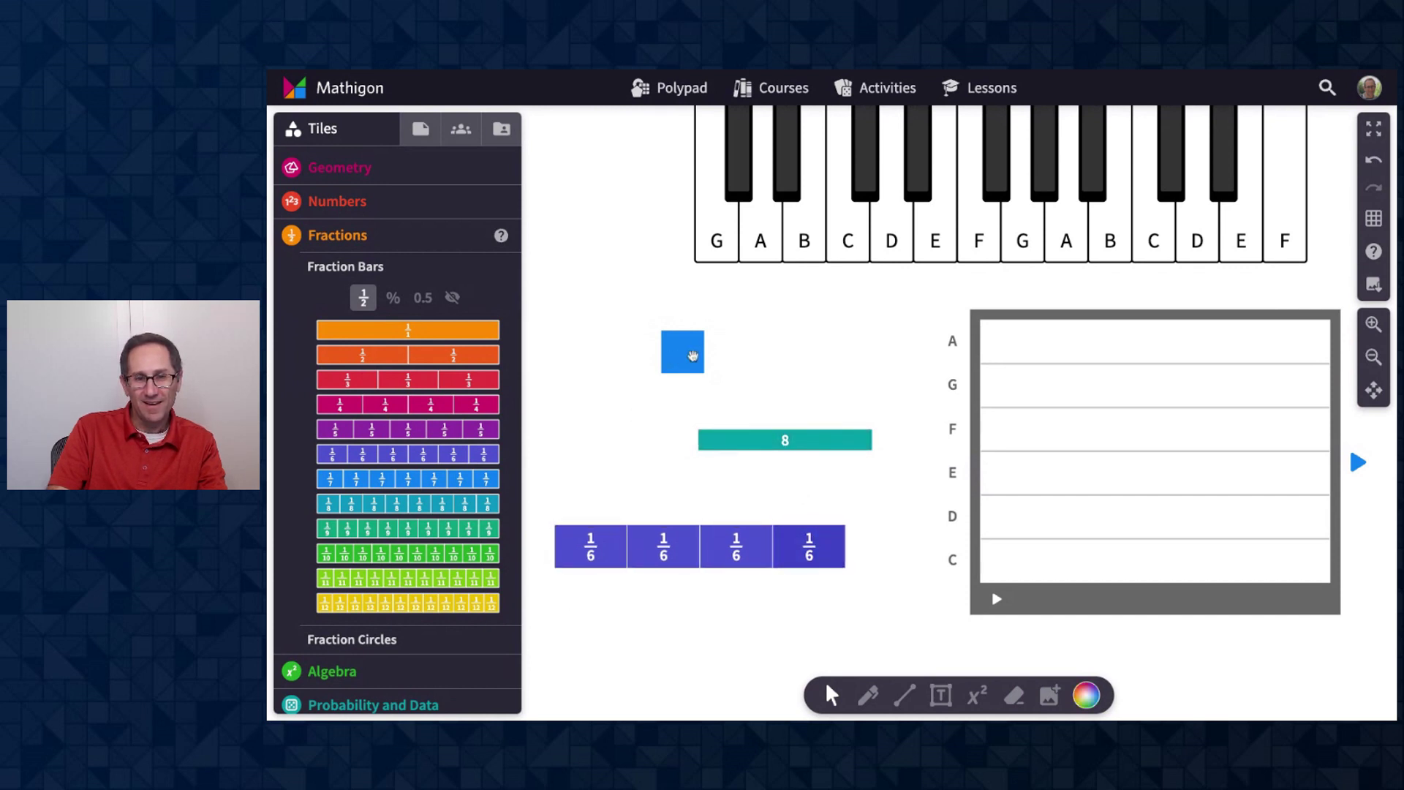
Examine the blue square's sound settings, including labels, arpeggiation, tempo, note and instruments
click(693, 355)
click(810, 401)
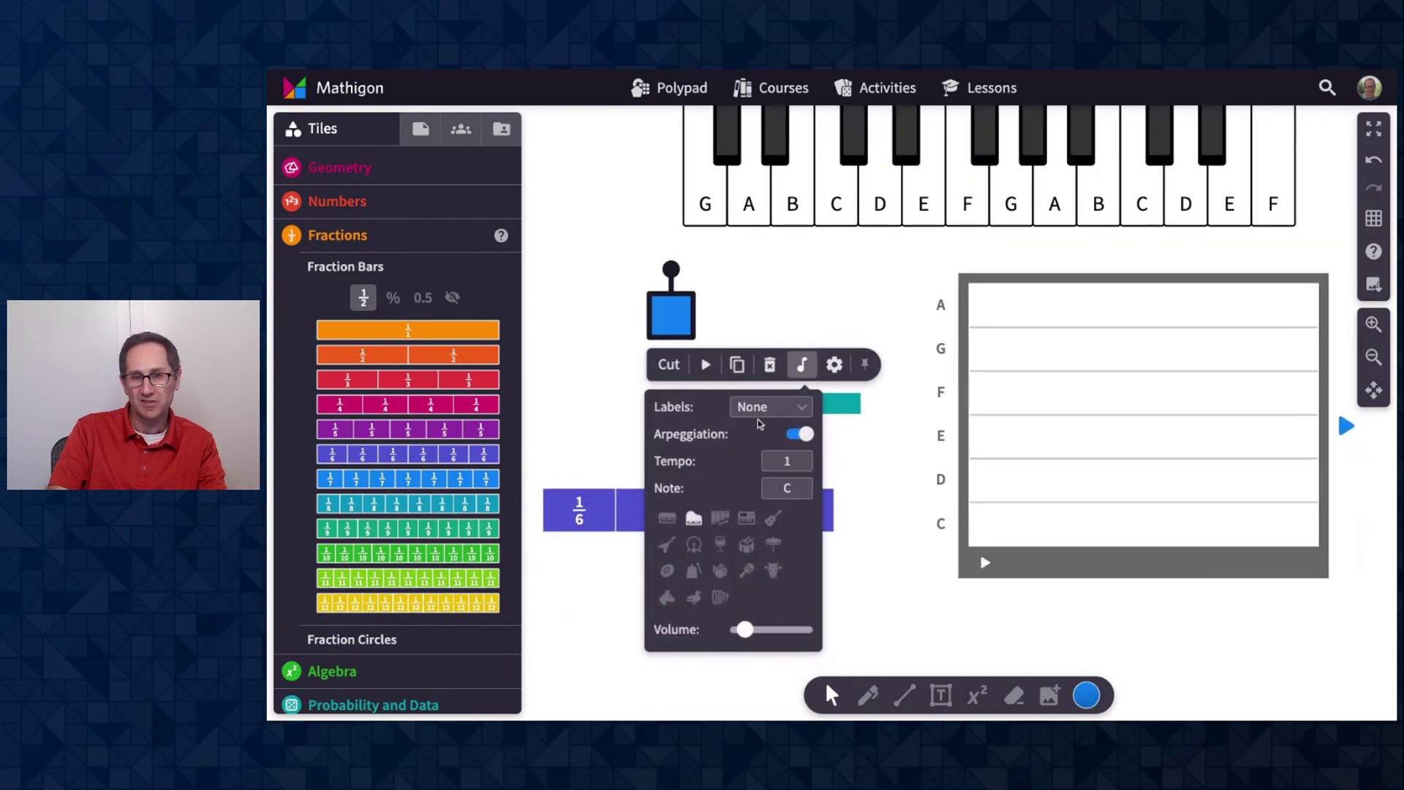
click(921, 514)
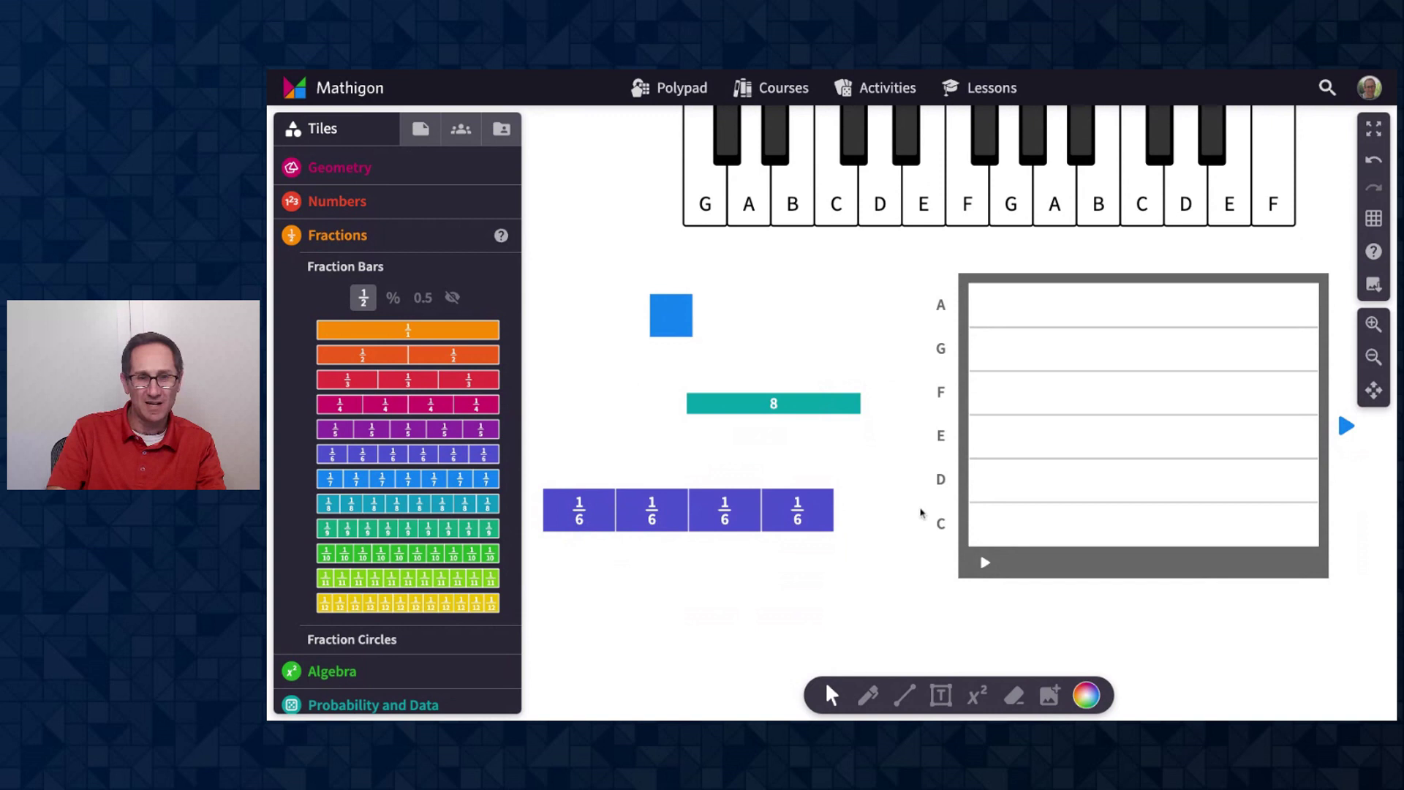
Play the blue square, the number bar of 8 and the four-sixths fraction bar together as one selection
drag(568, 265, 821, 564)
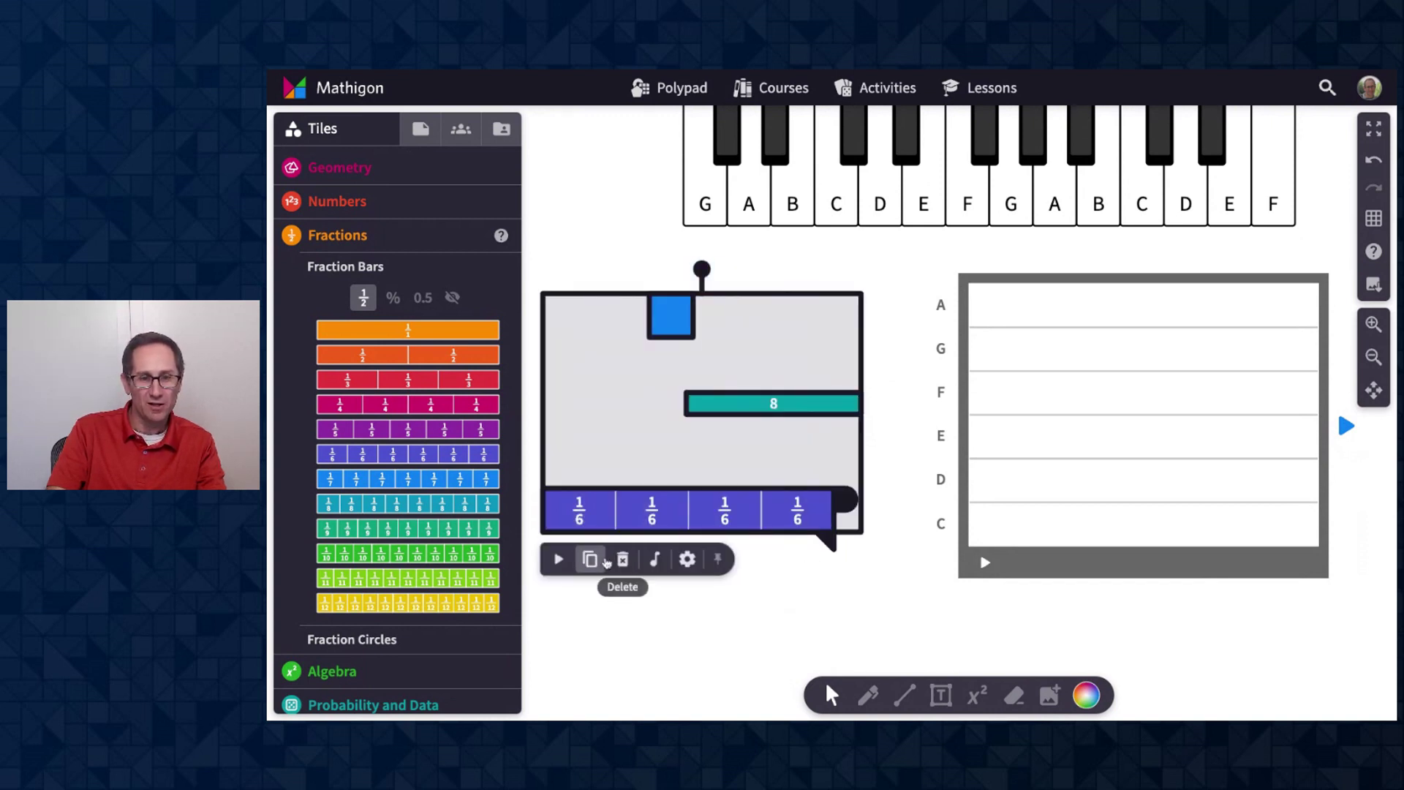
click(566, 562)
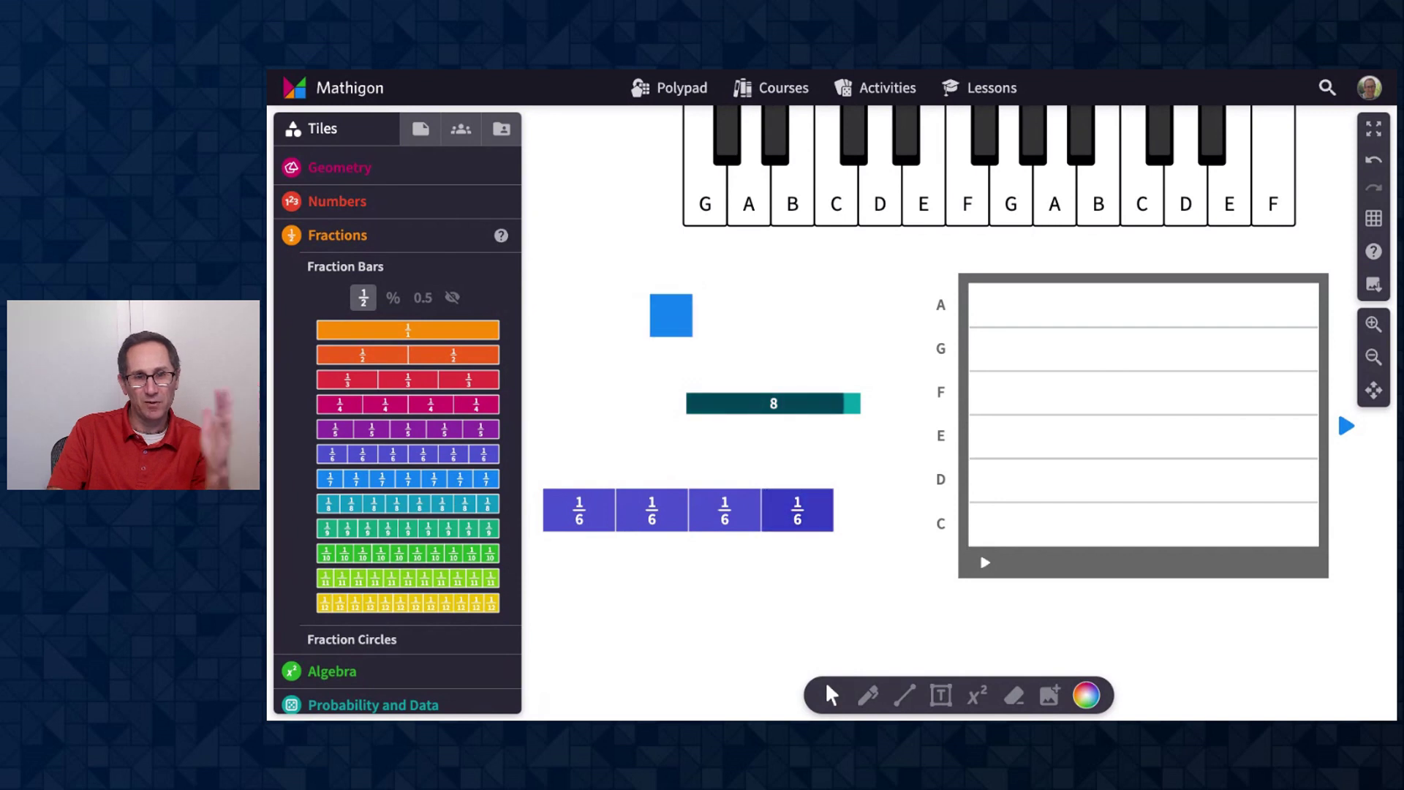
scroll(736, 600, up, 1)
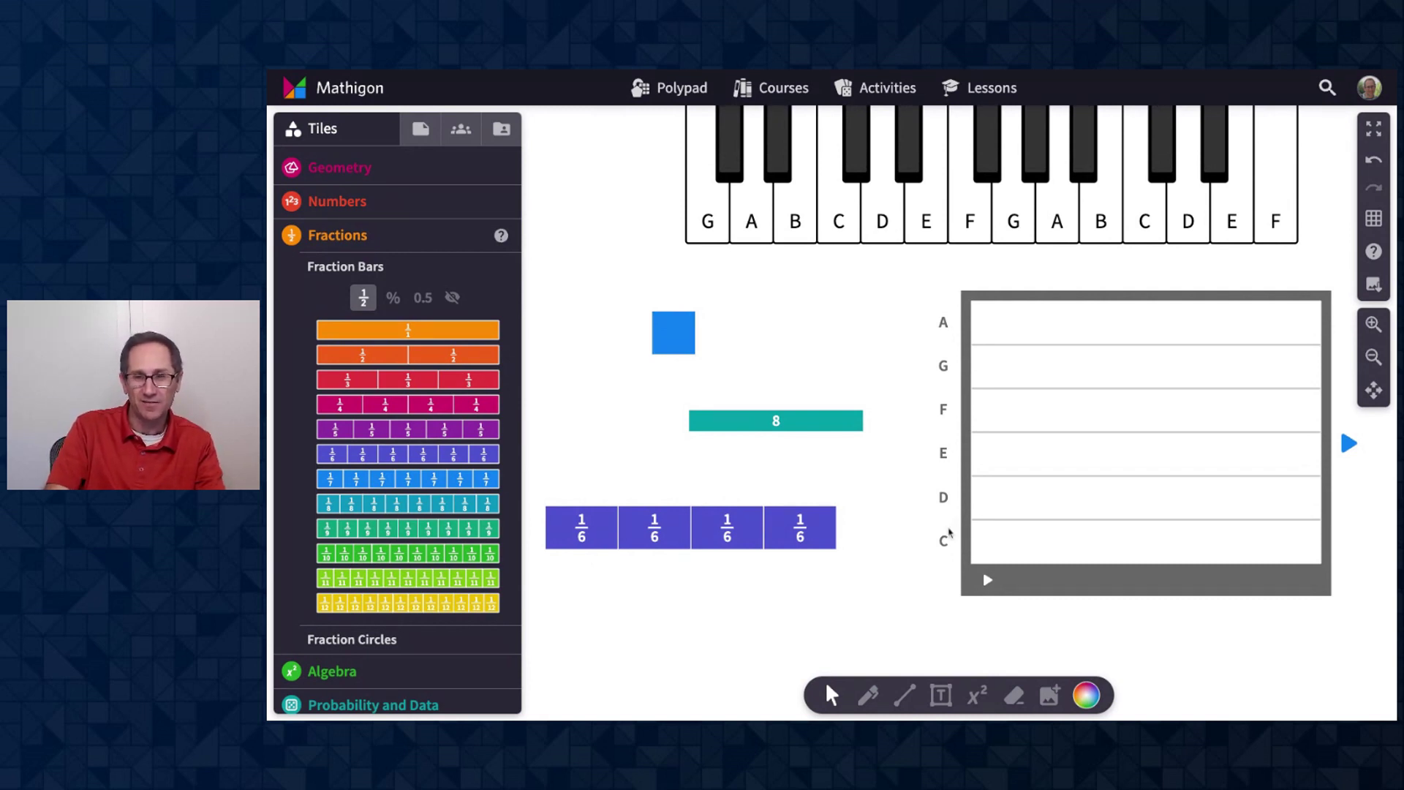
scroll(880, 567, up, 1)
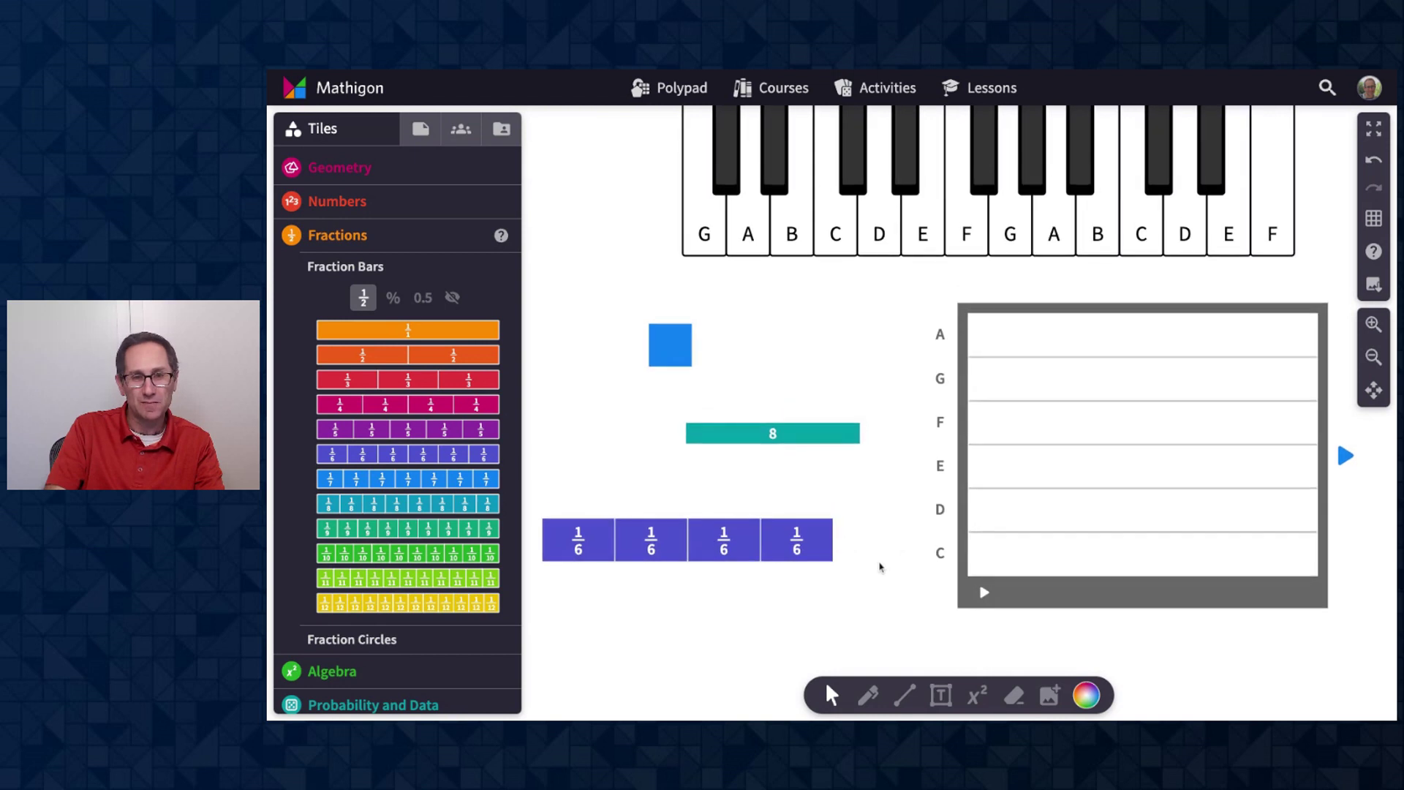
Try the blue square on the song tile's F row, and take it back out beside the song
drag(666, 340, 845, 358)
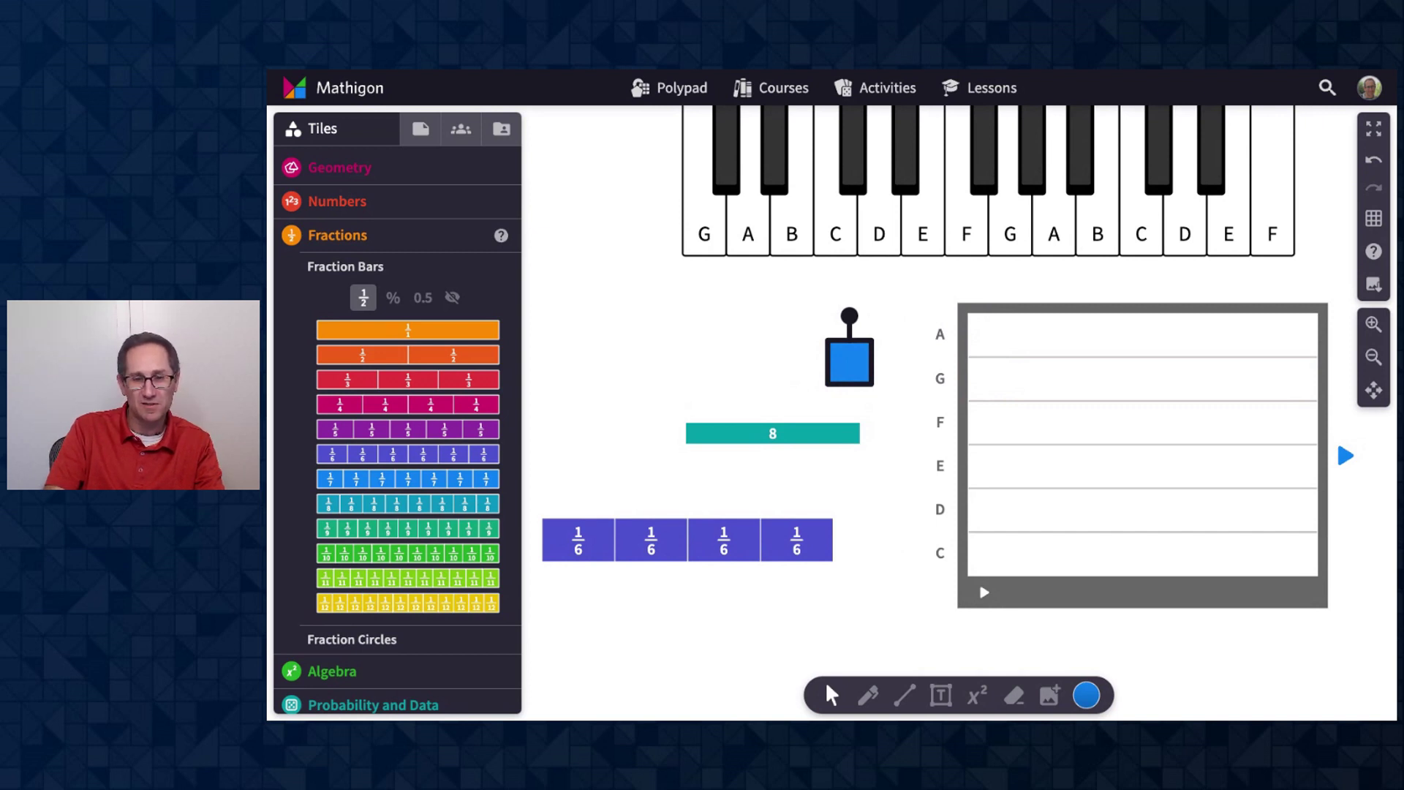
drag(849, 362, 1044, 480)
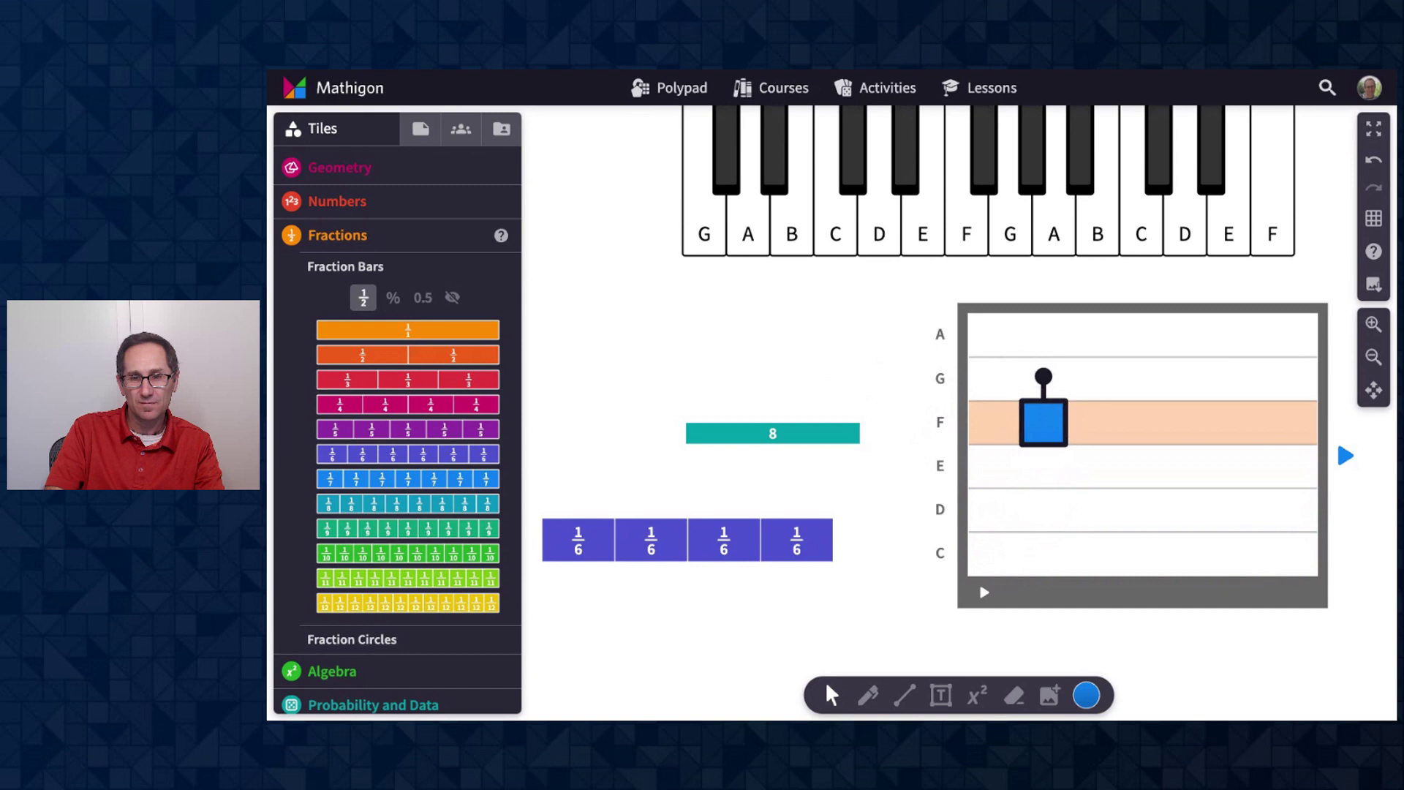
drag(1044, 422, 864, 300)
Extend the song tile by a B row above the A row and by B and A rows below the C row
click(1103, 593)
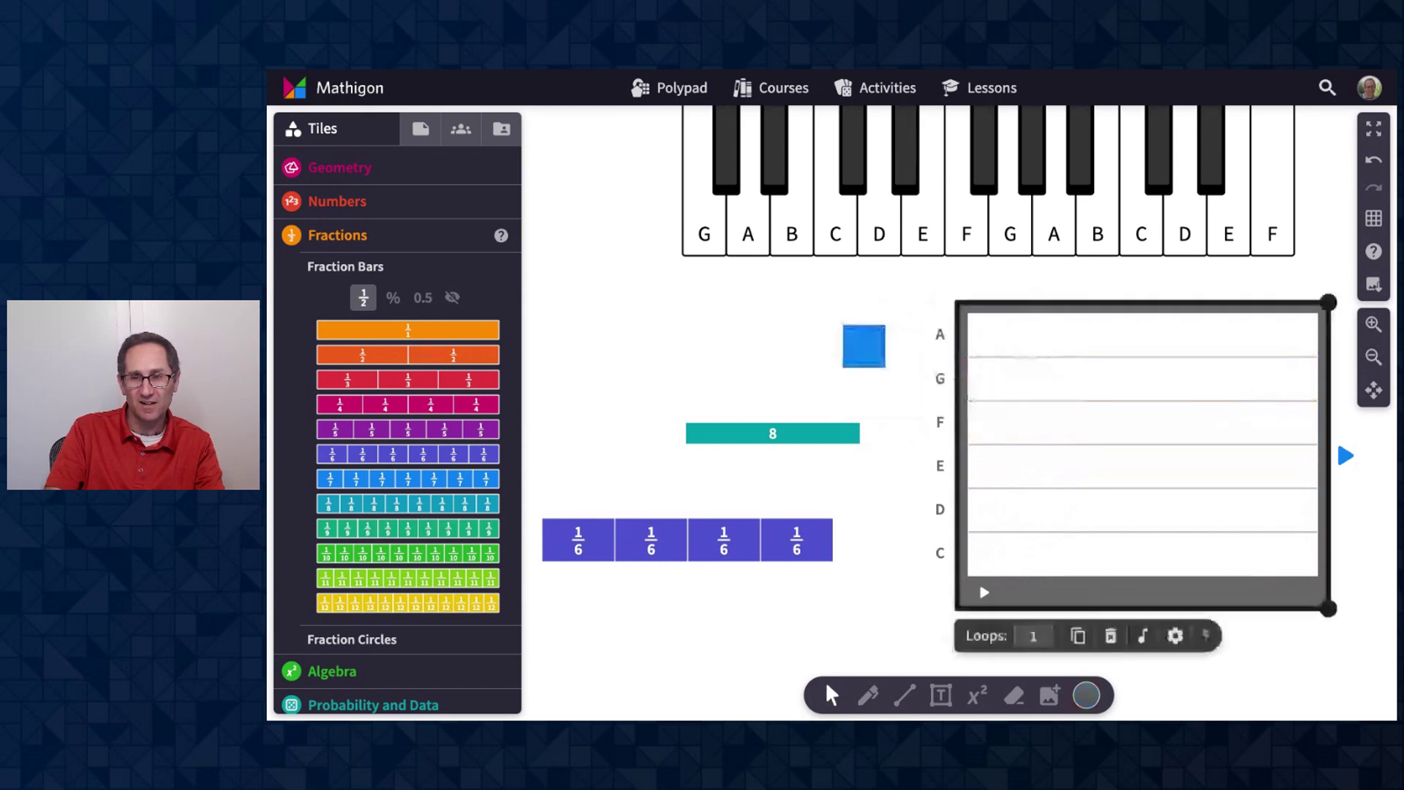
click(1373, 357)
drag(1020, 542, 997, 570)
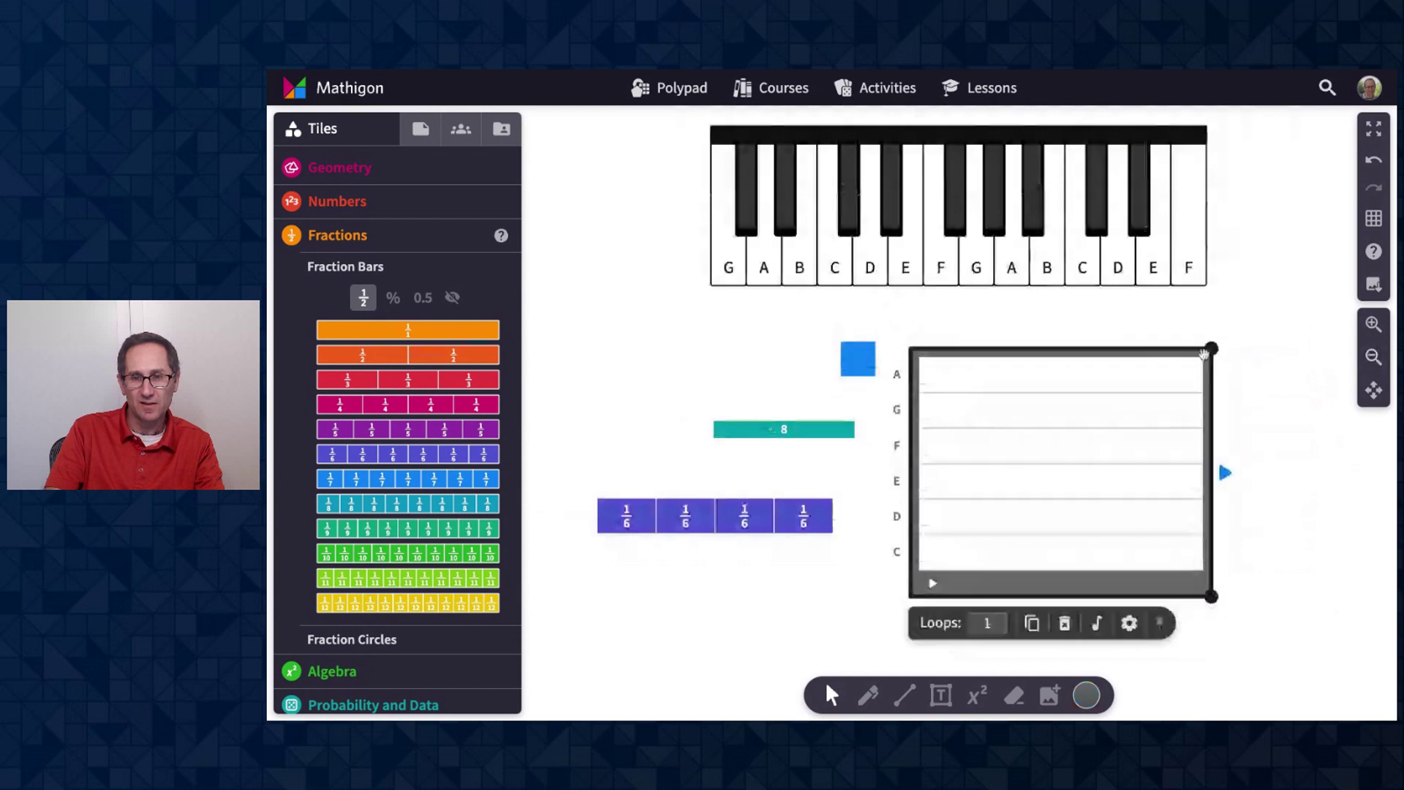
drag(1211, 350, 1211, 313)
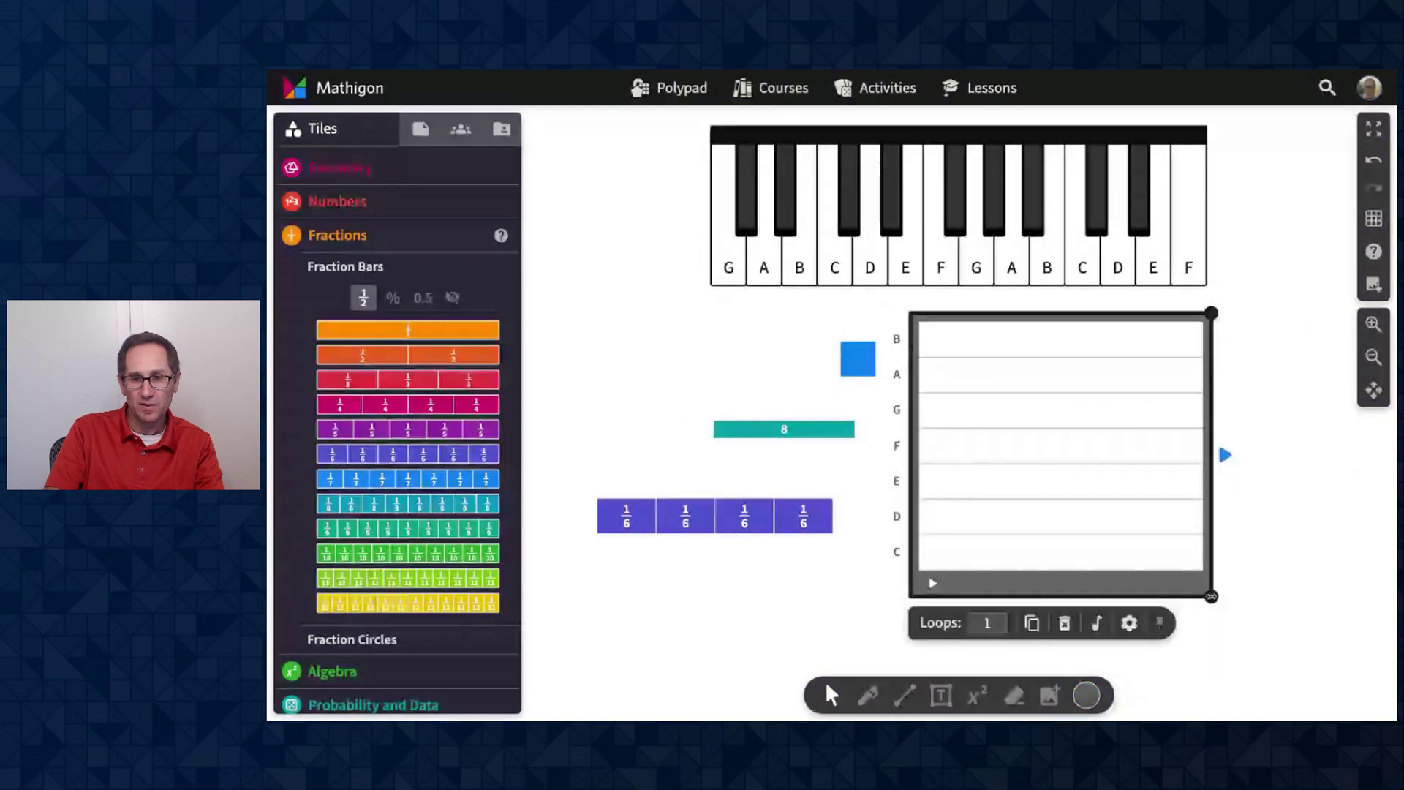
drag(1212, 596, 1211, 667)
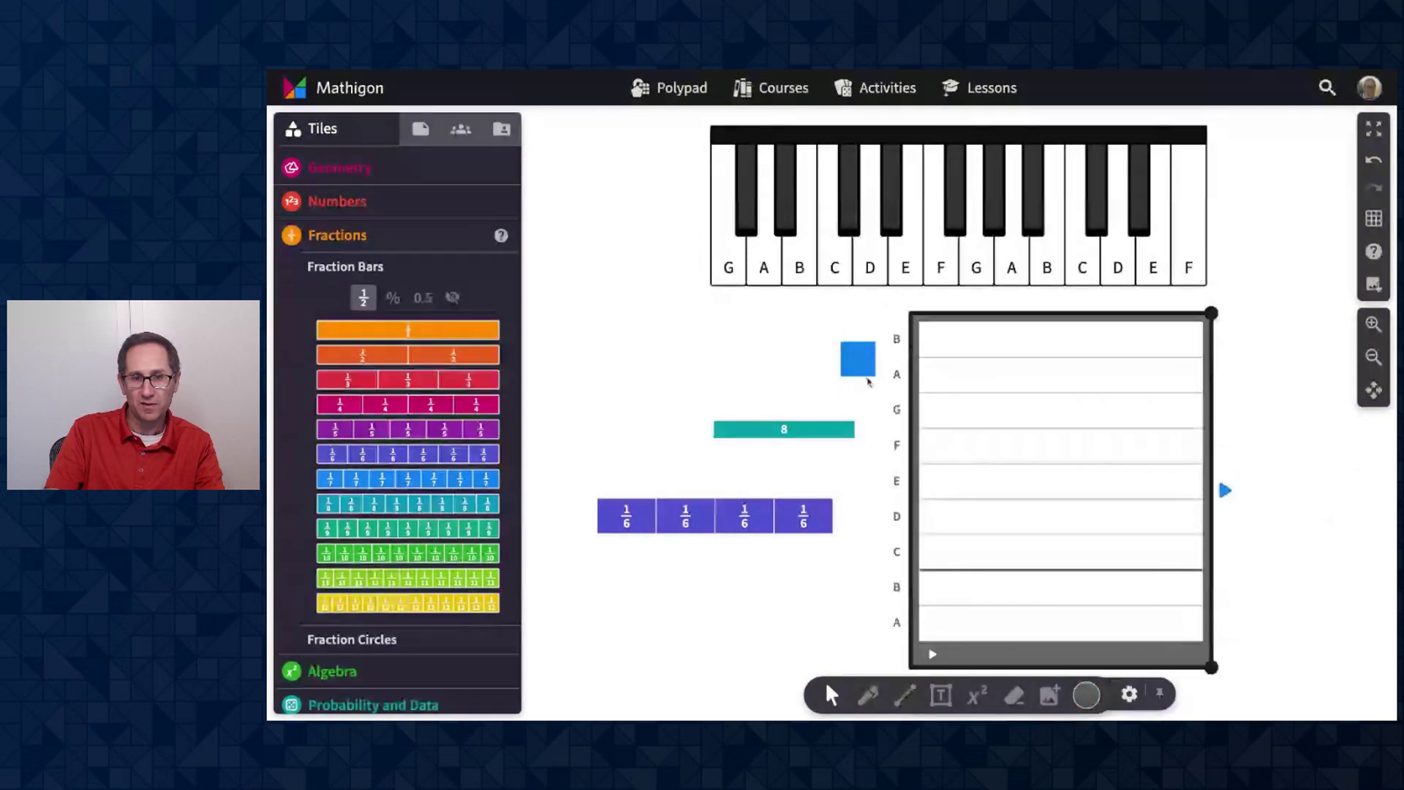
Place the blue square, the number bar of 8 on row D and the four-sixths bar on row F in the song tile
click(851, 358)
drag(851, 359, 1007, 395)
drag(780, 429, 992, 525)
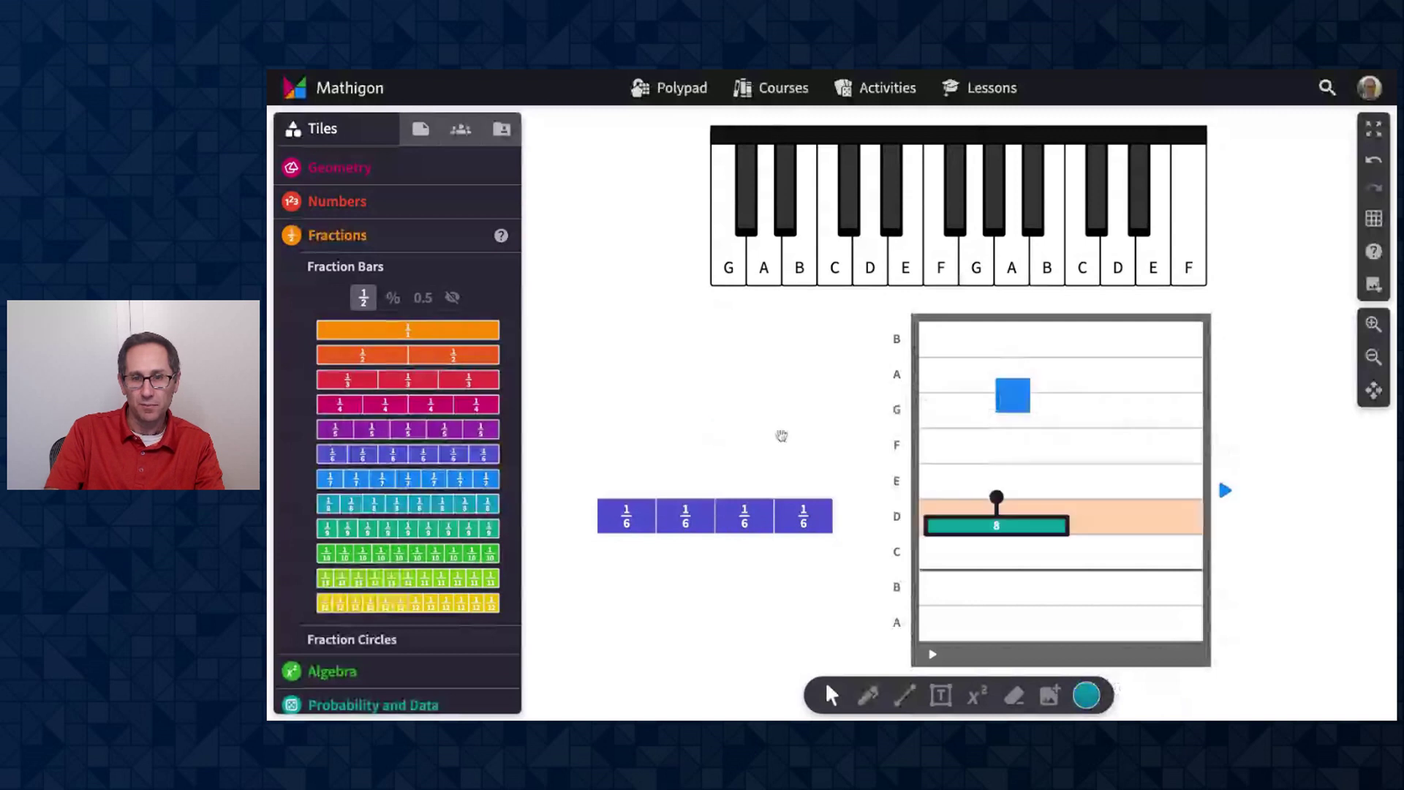
drag(778, 522, 1147, 453)
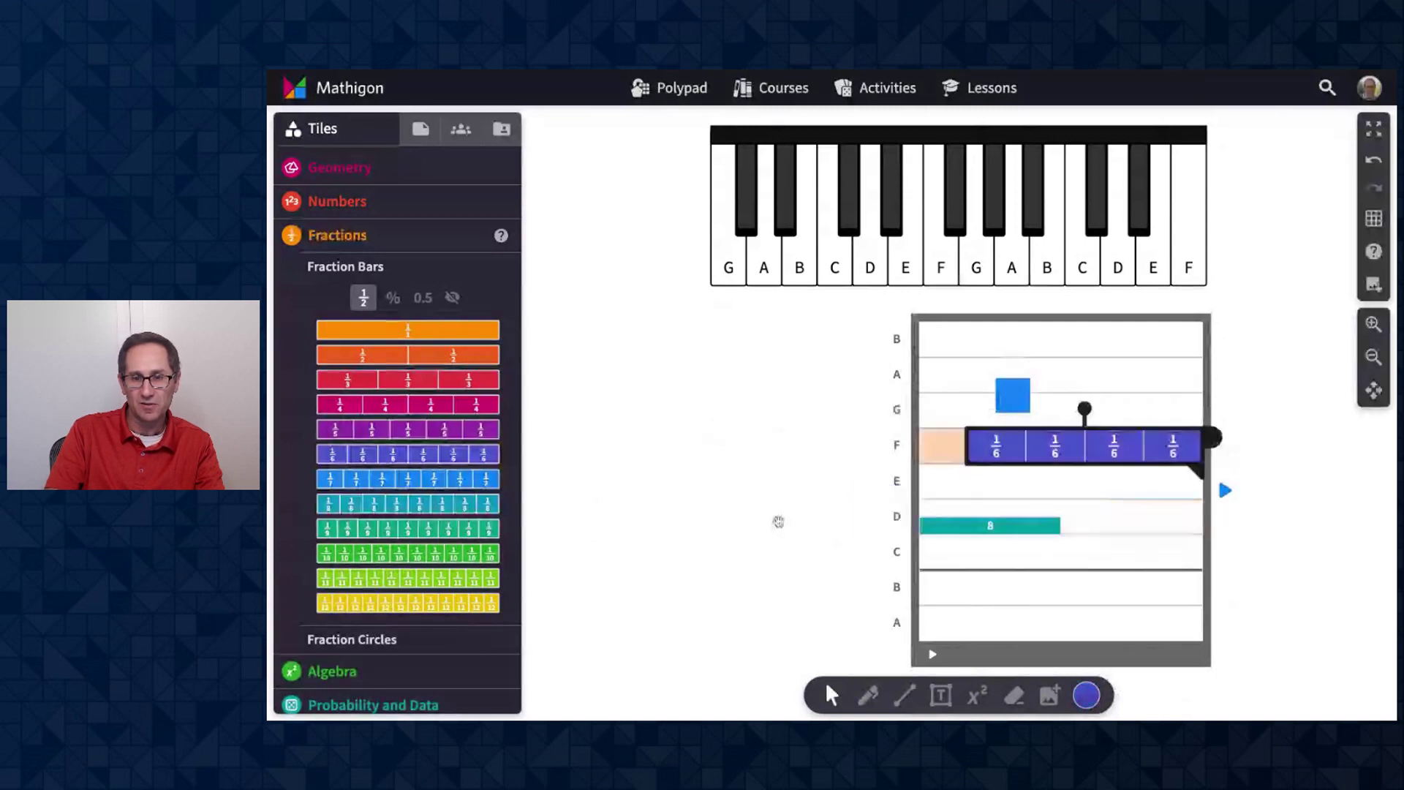
Move the song tile together with its three shapes to the middle of the canvas
scroll(1279, 493, down, 2)
scroll(1279, 492, up, 1)
click(1373, 324)
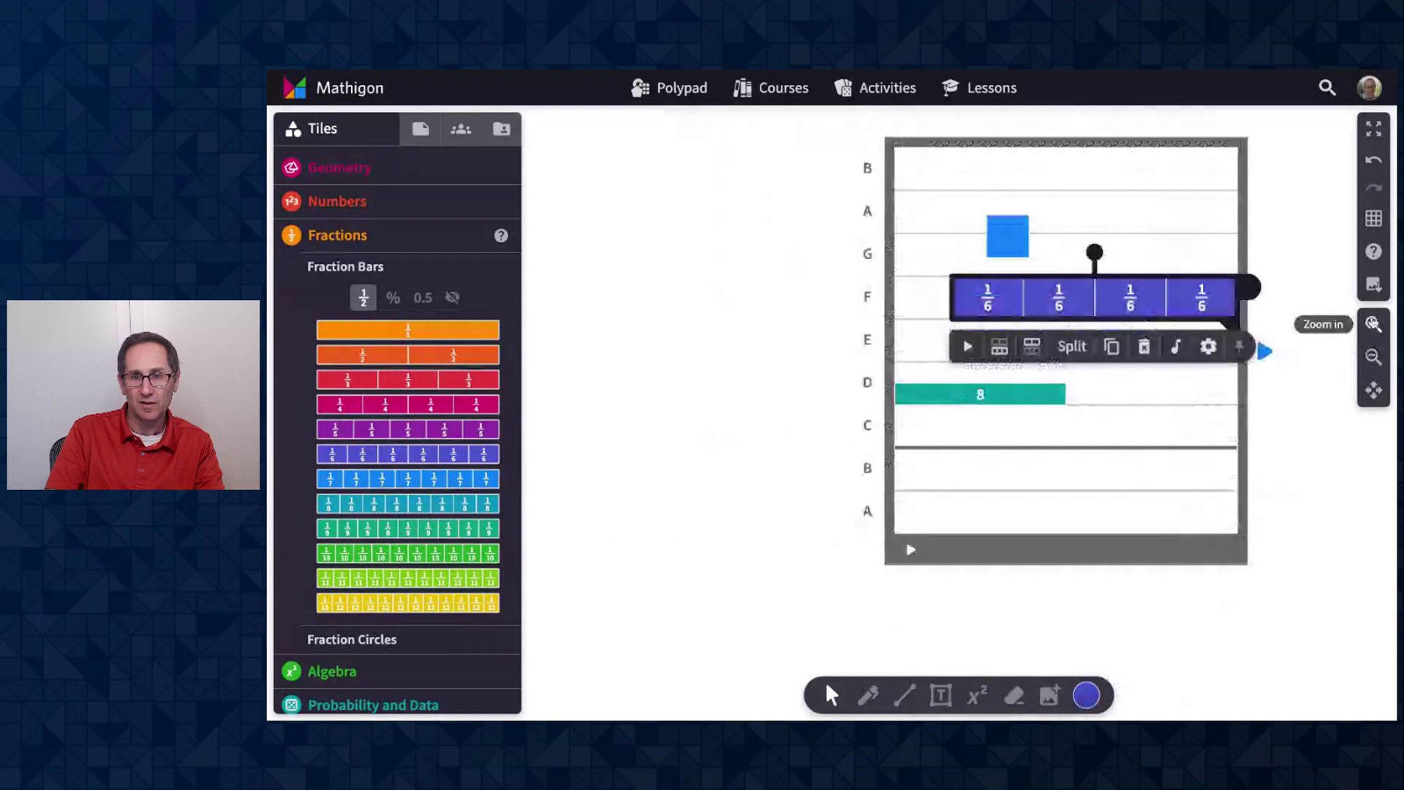
drag(1051, 570, 827, 594)
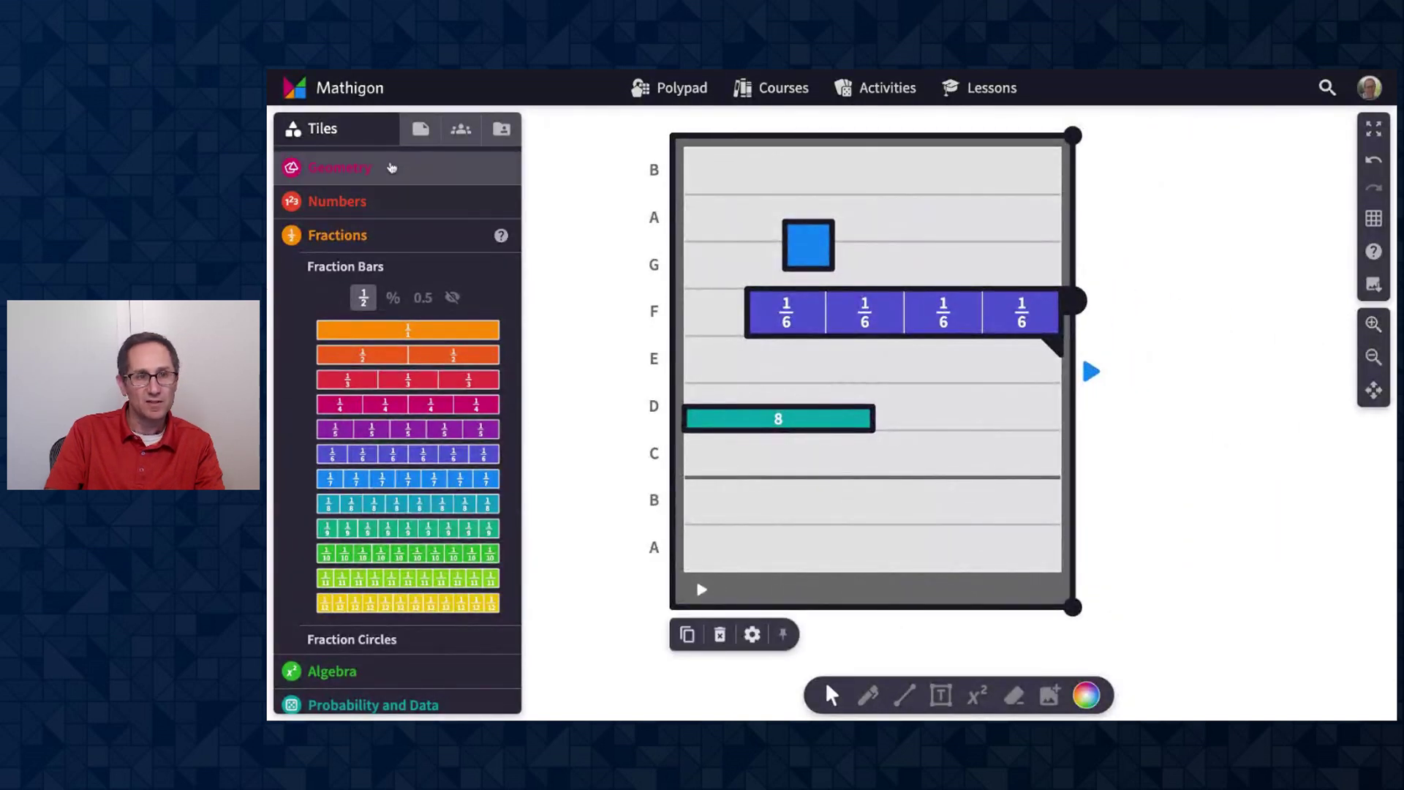
Add orange triangles to the song's upper and lower B rows, duplicating the first, and shift the blue square onto the G row
click(366, 168)
drag(337, 253, 987, 176)
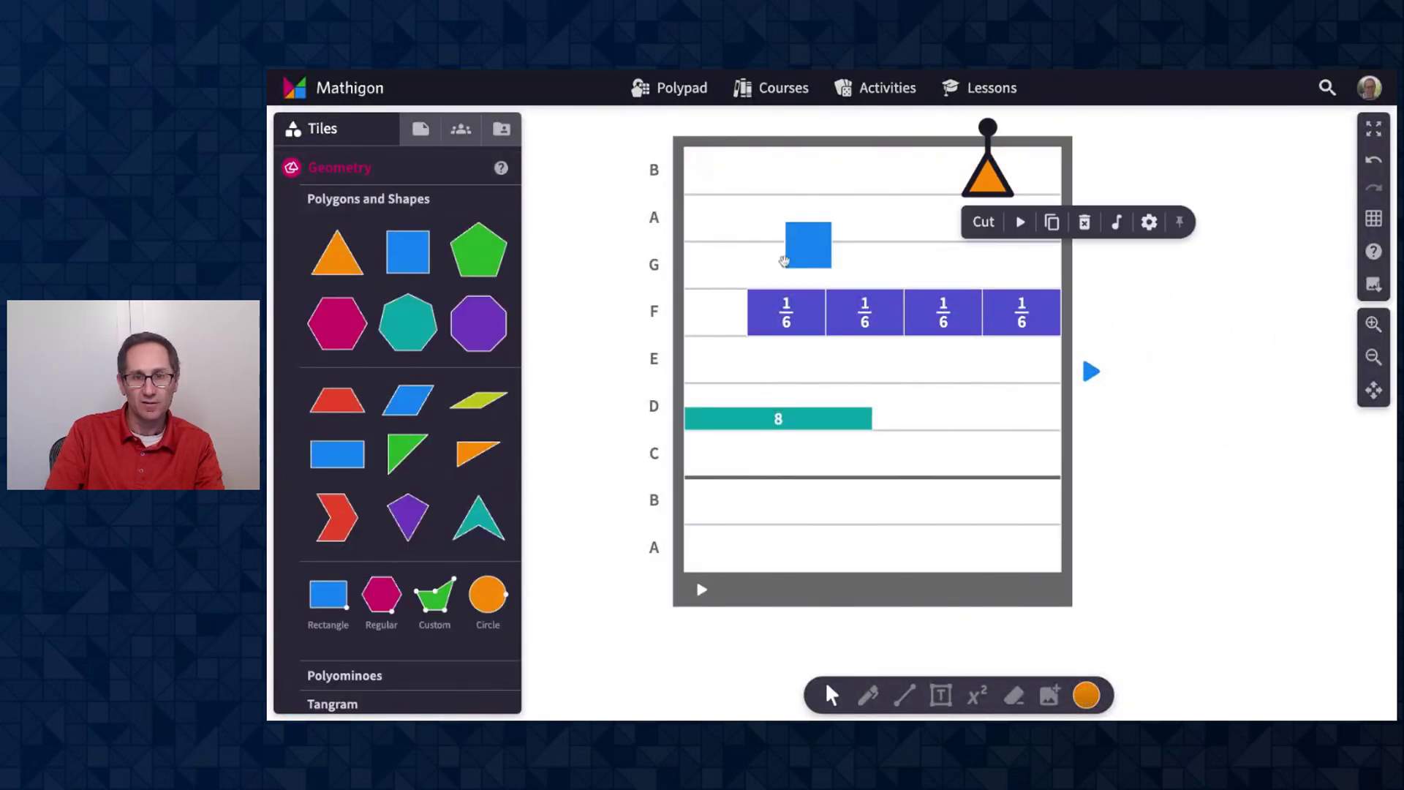
drag(804, 262, 766, 279)
click(987, 175)
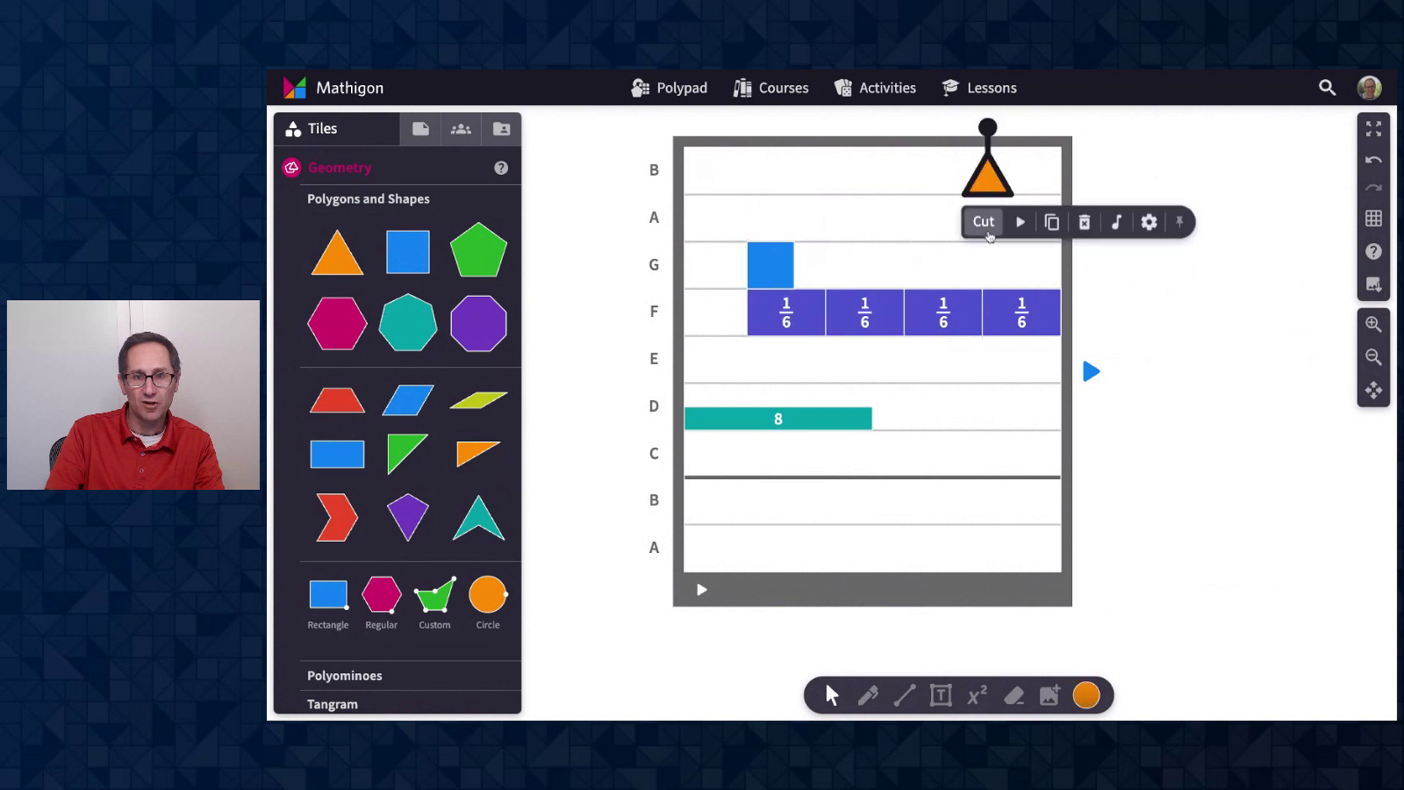
click(1051, 222)
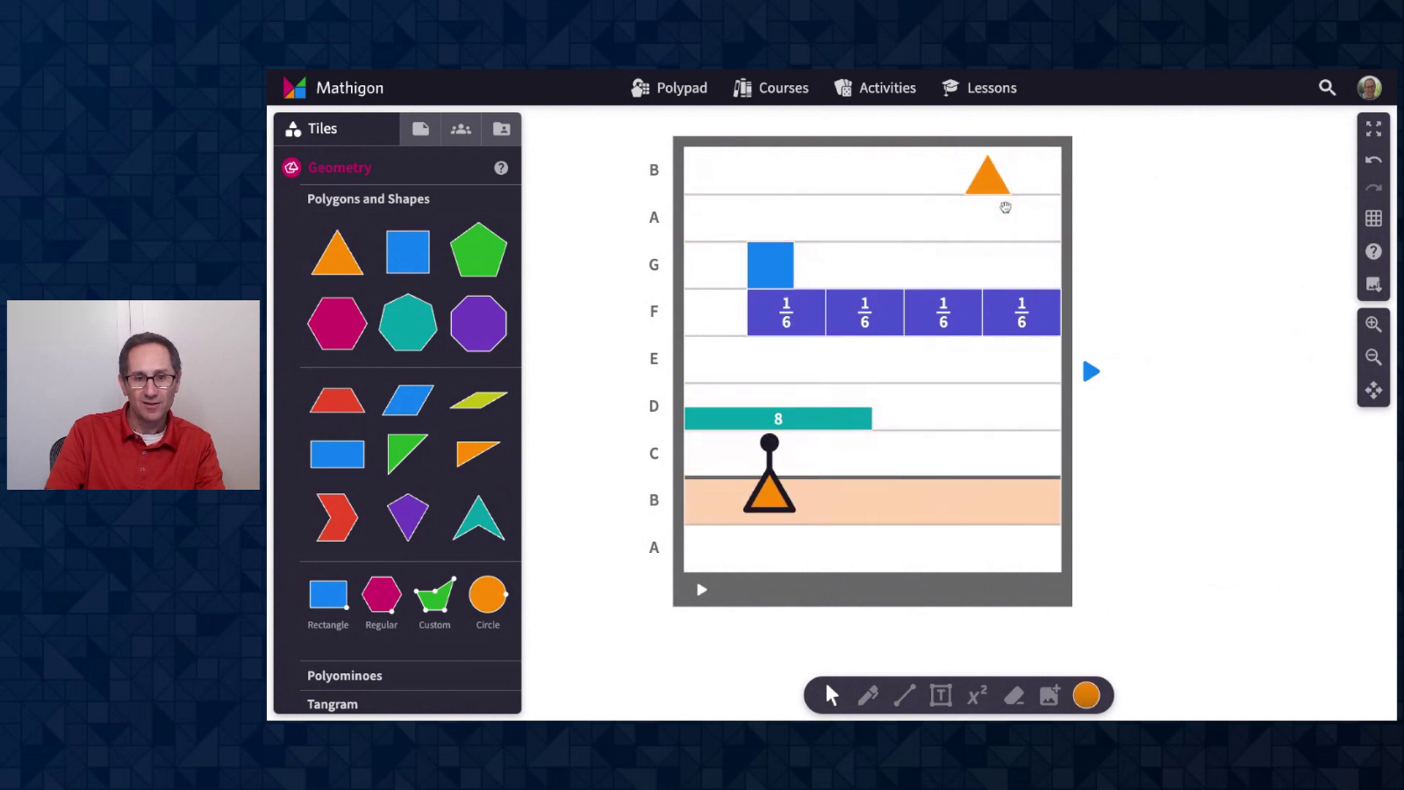
Add a red trapezoid to the song's C row and a number bar of 4 at the start of the upper B row
click(340, 403)
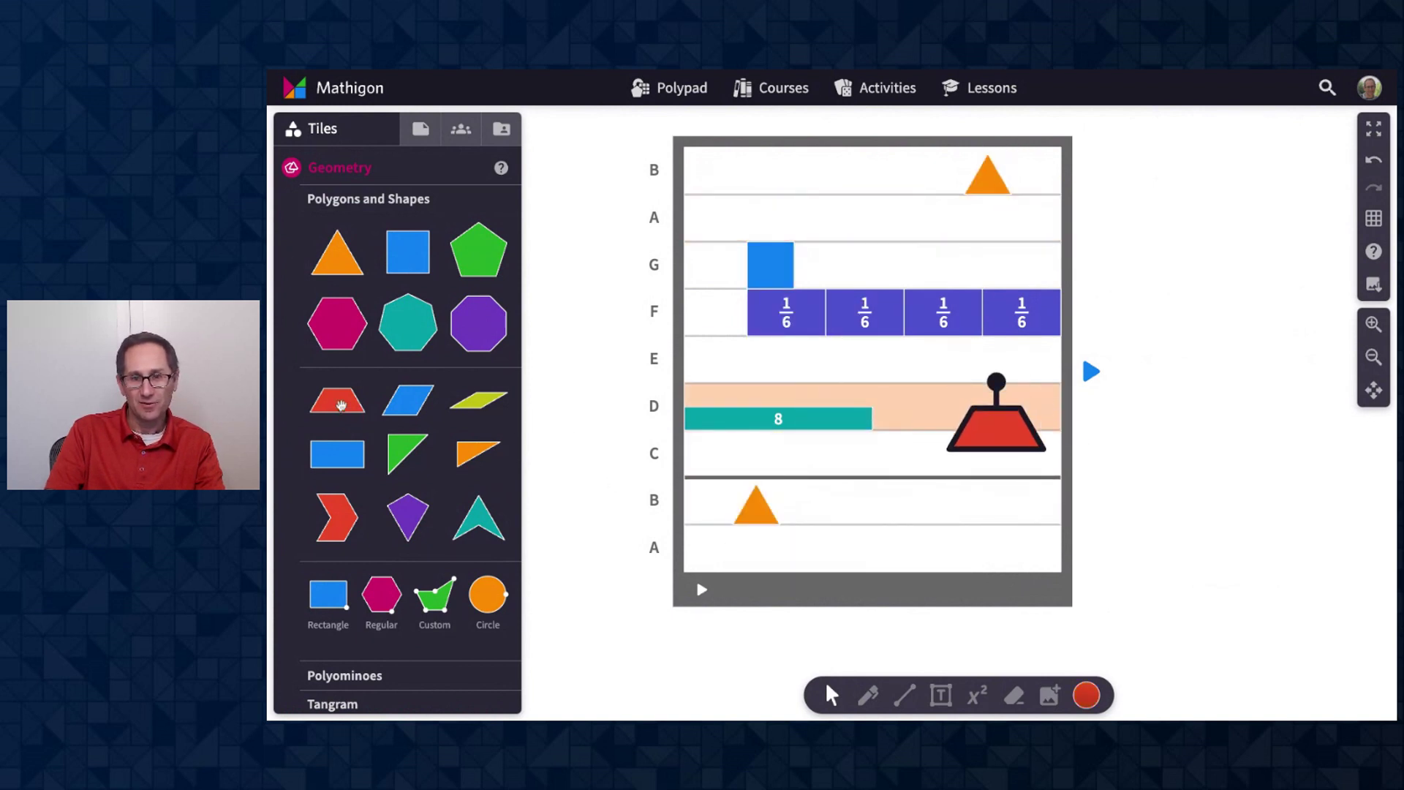
scroll(378, 504, down, 5)
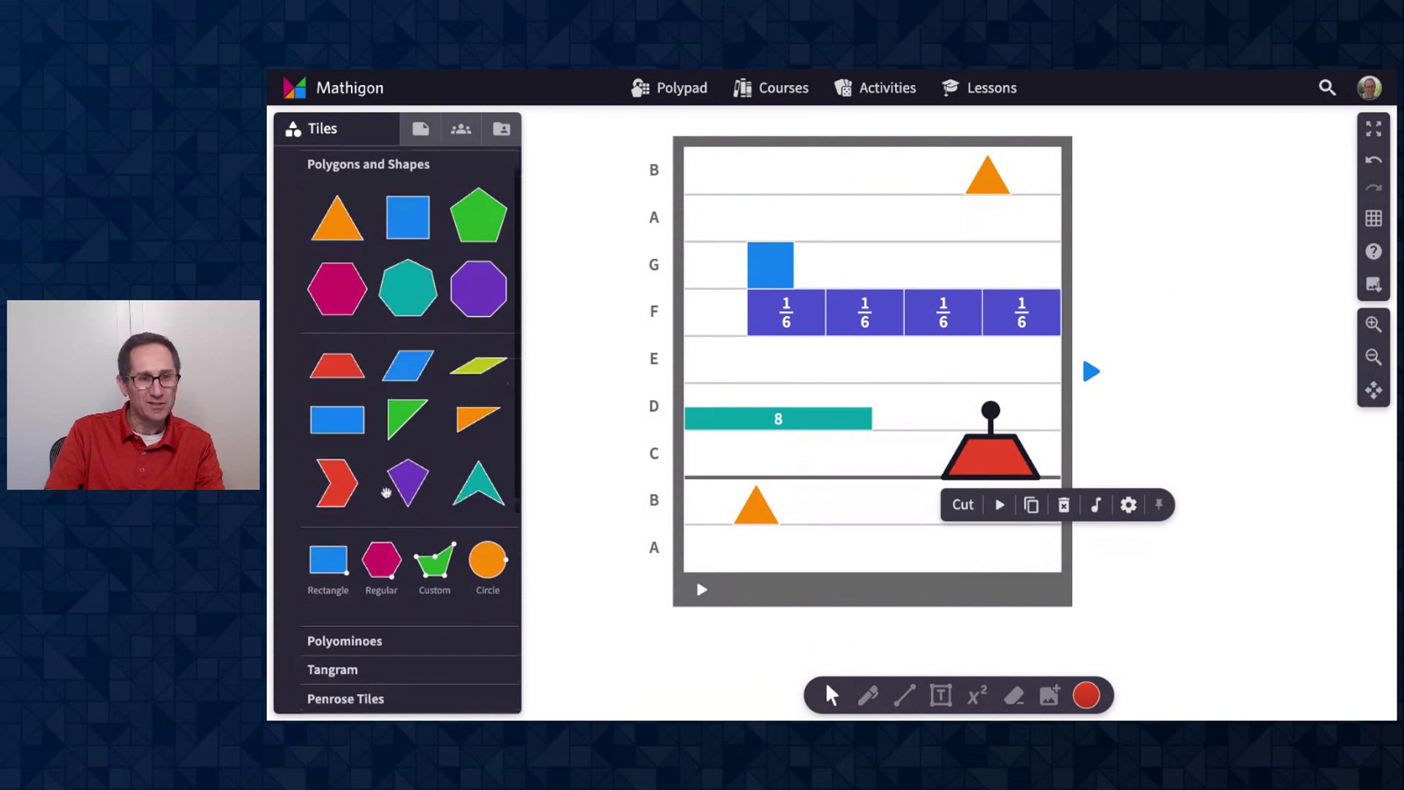
click(344, 519)
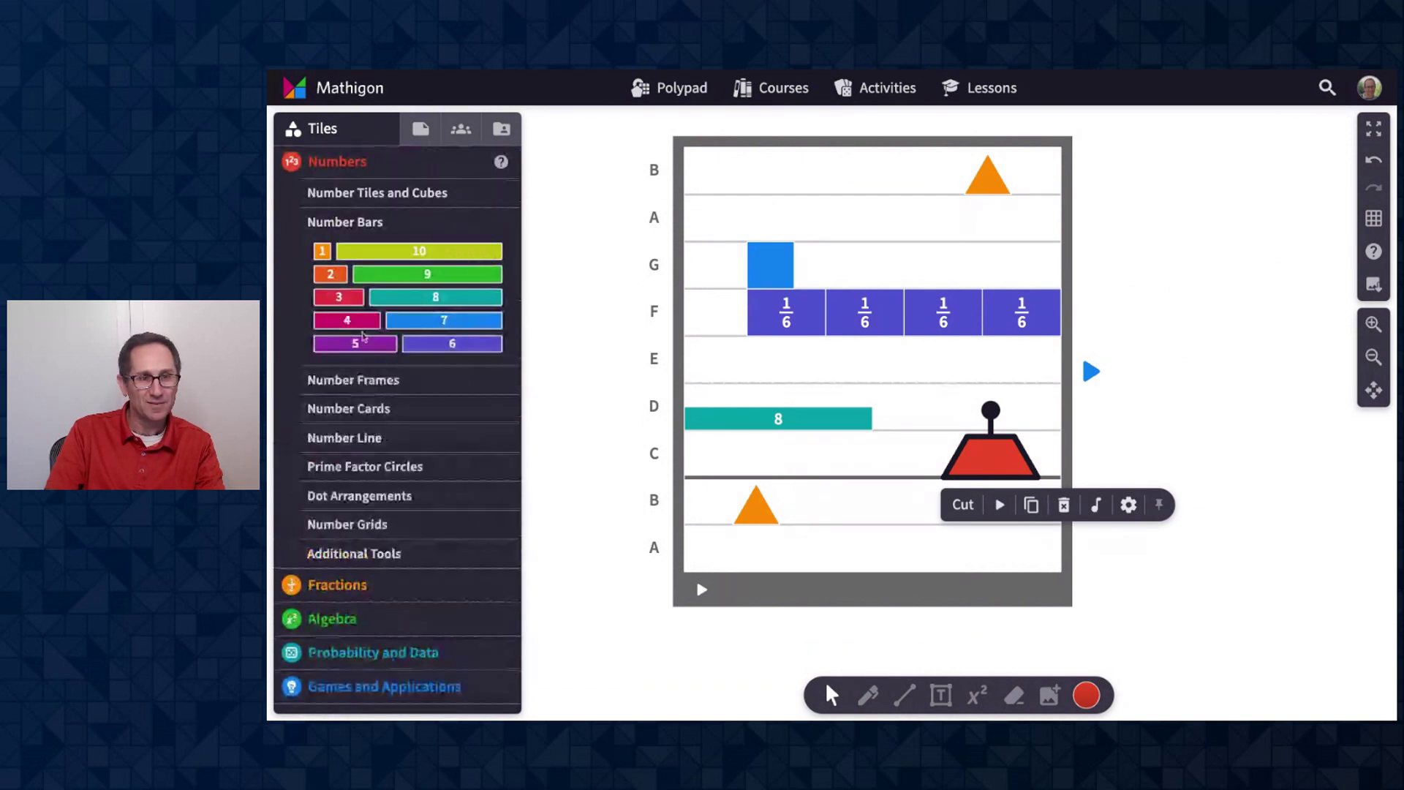
click(352, 319)
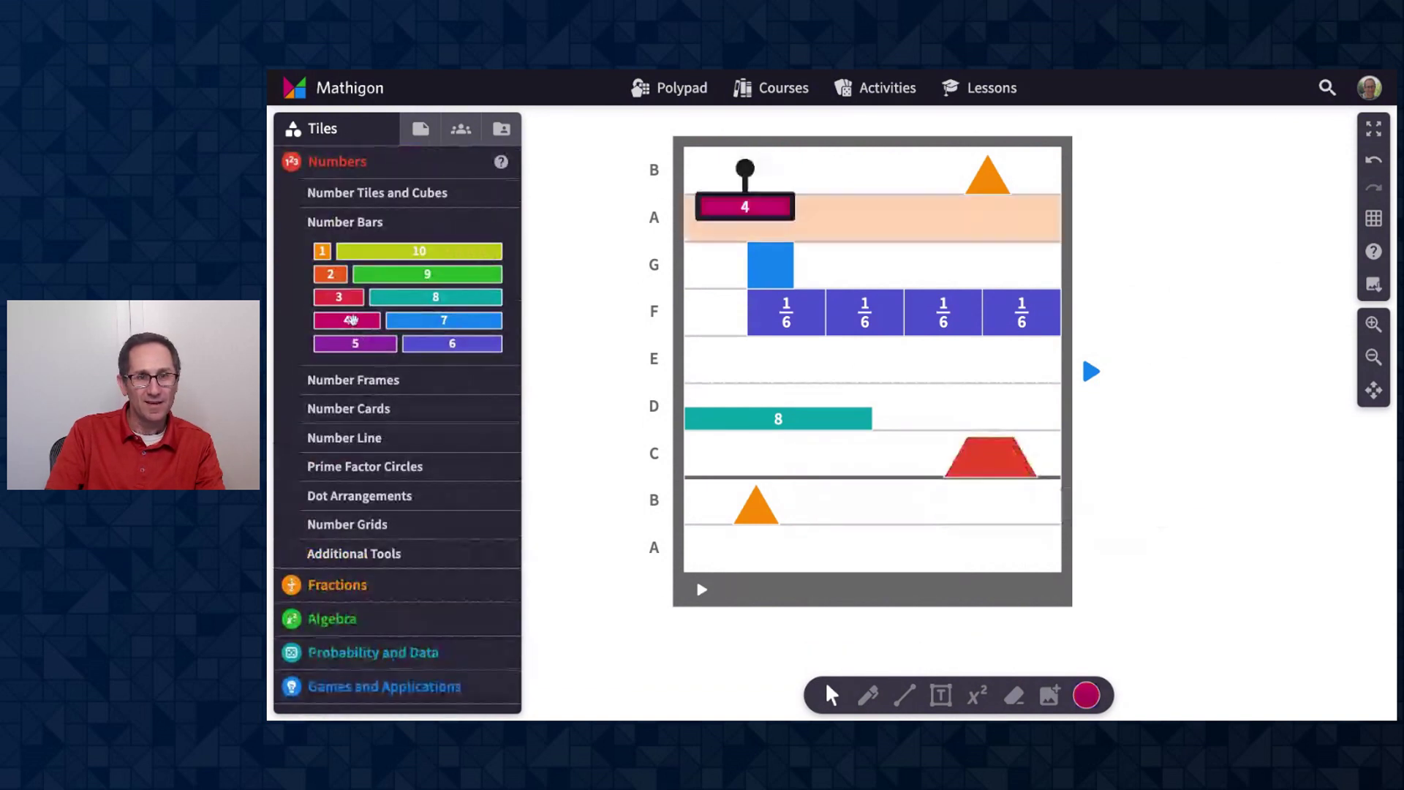
Play the whole song with all the placed shapes and bars
click(545, 415)
click(773, 581)
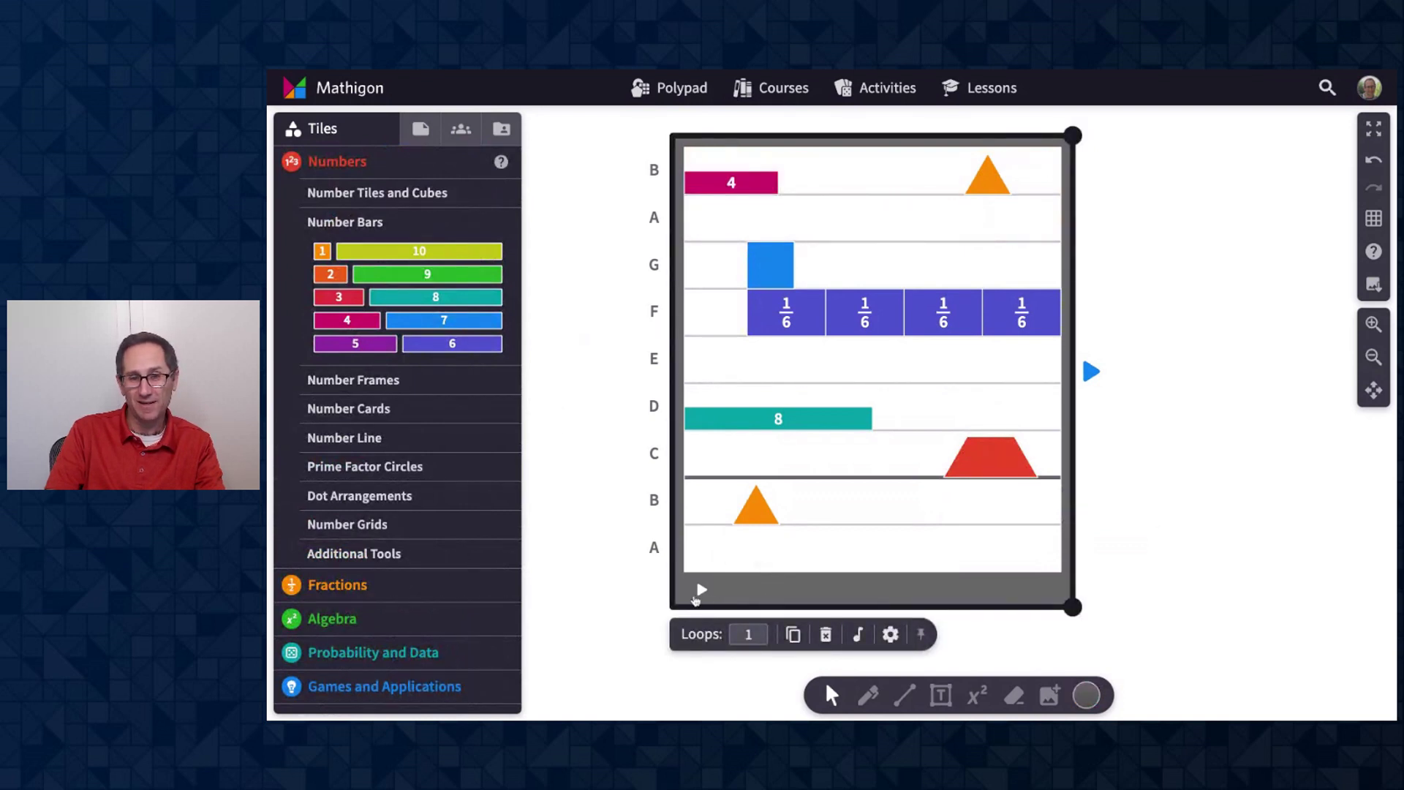
click(697, 592)
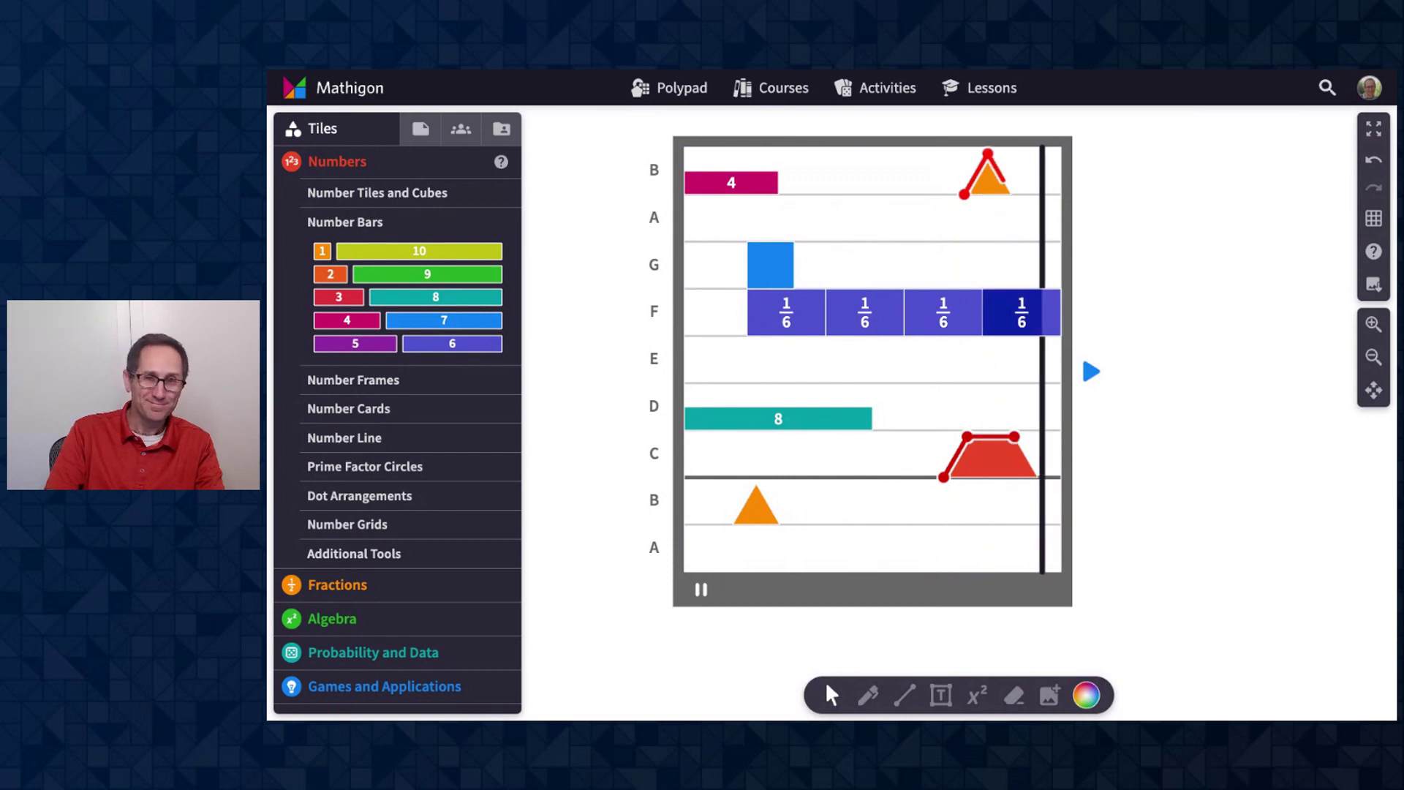
Give the number bar of 4 on the upper B row a different instrument
click(743, 189)
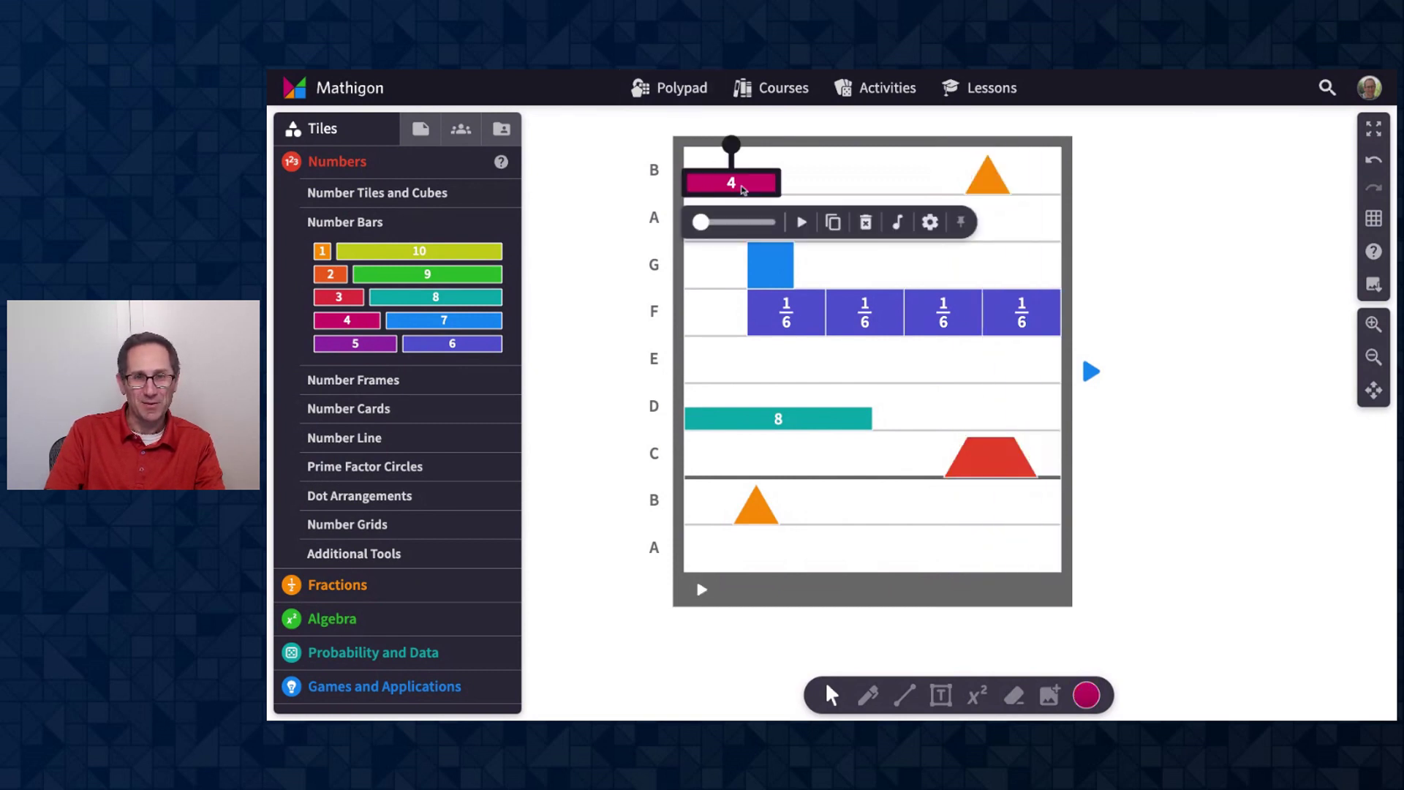
click(898, 222)
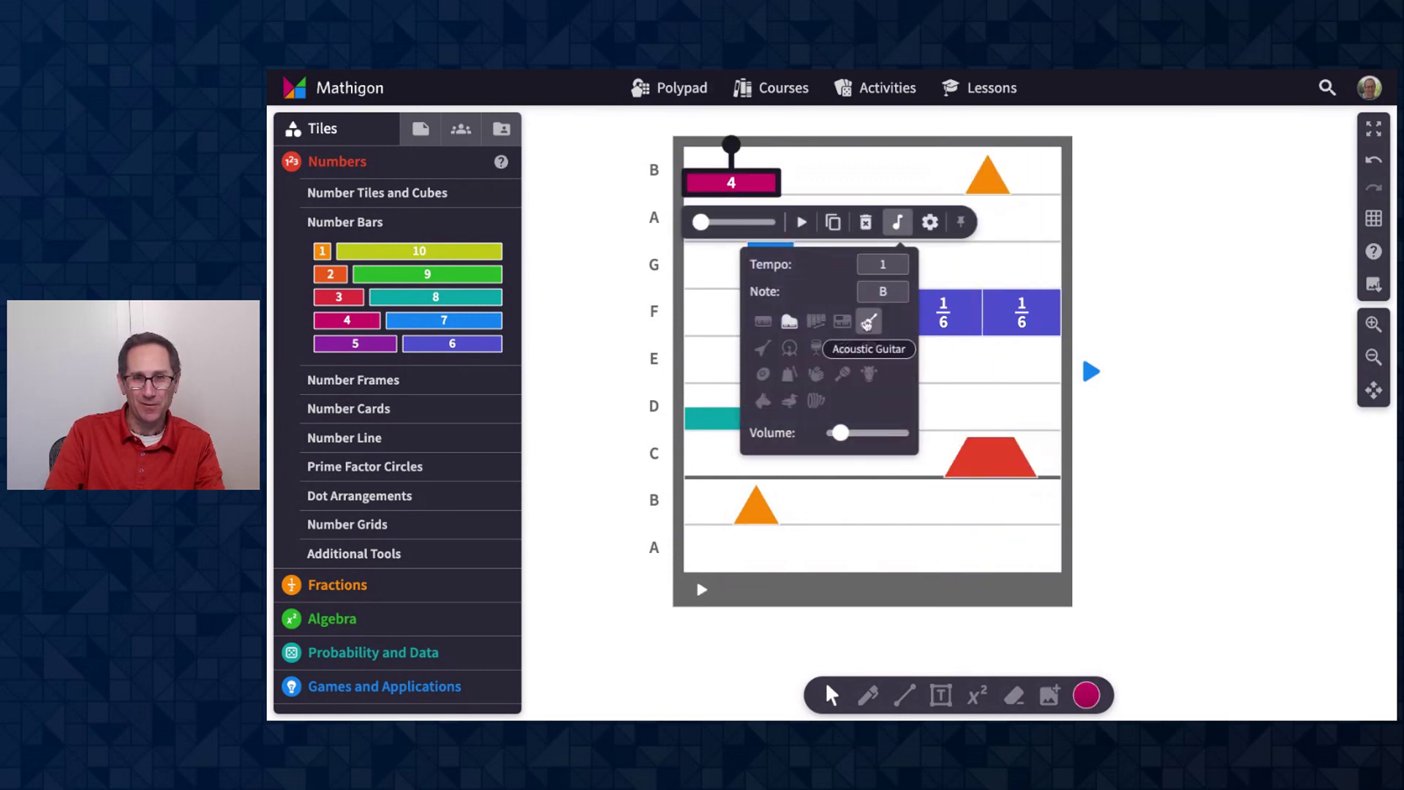
click(791, 352)
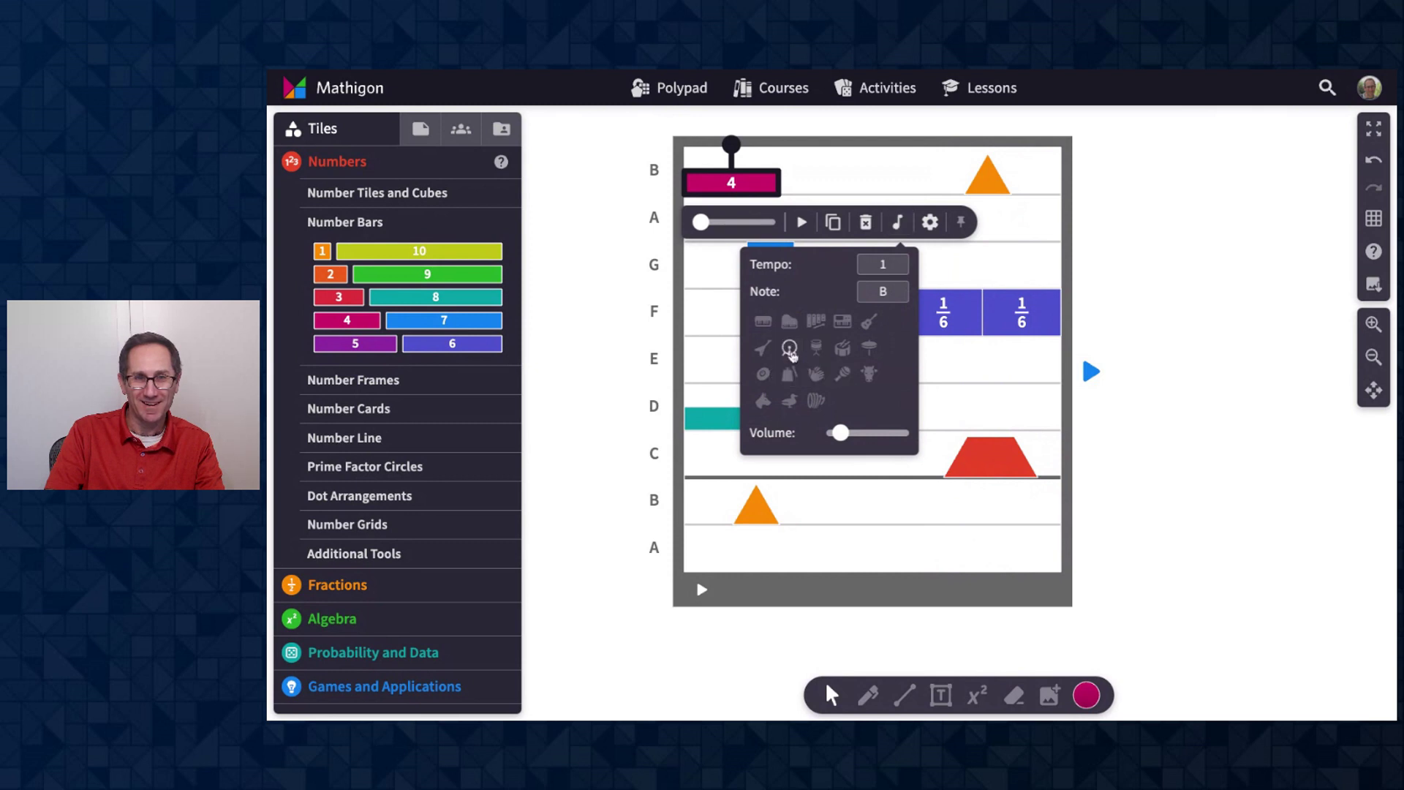
Set the song tile to 2 loops and play it
click(740, 587)
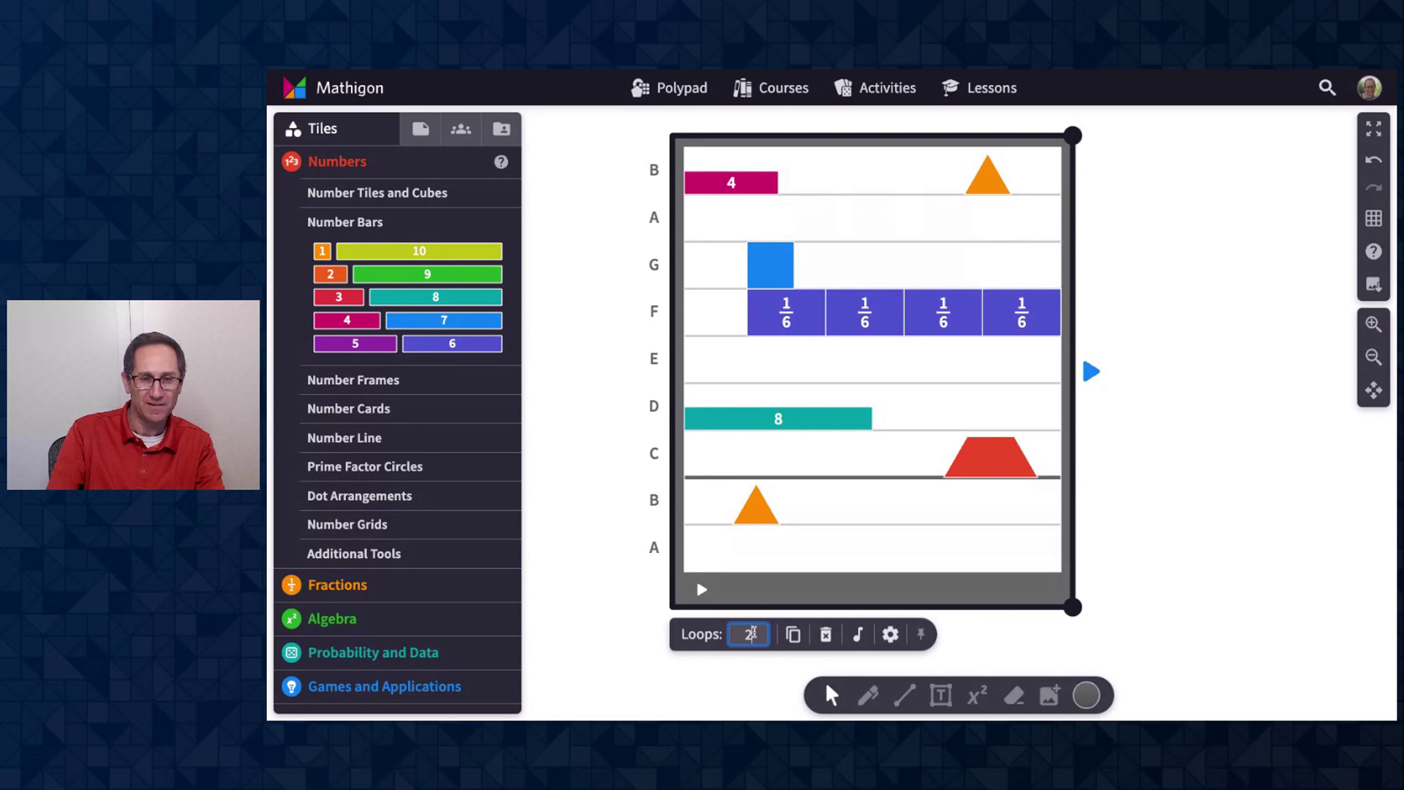
click(701, 589)
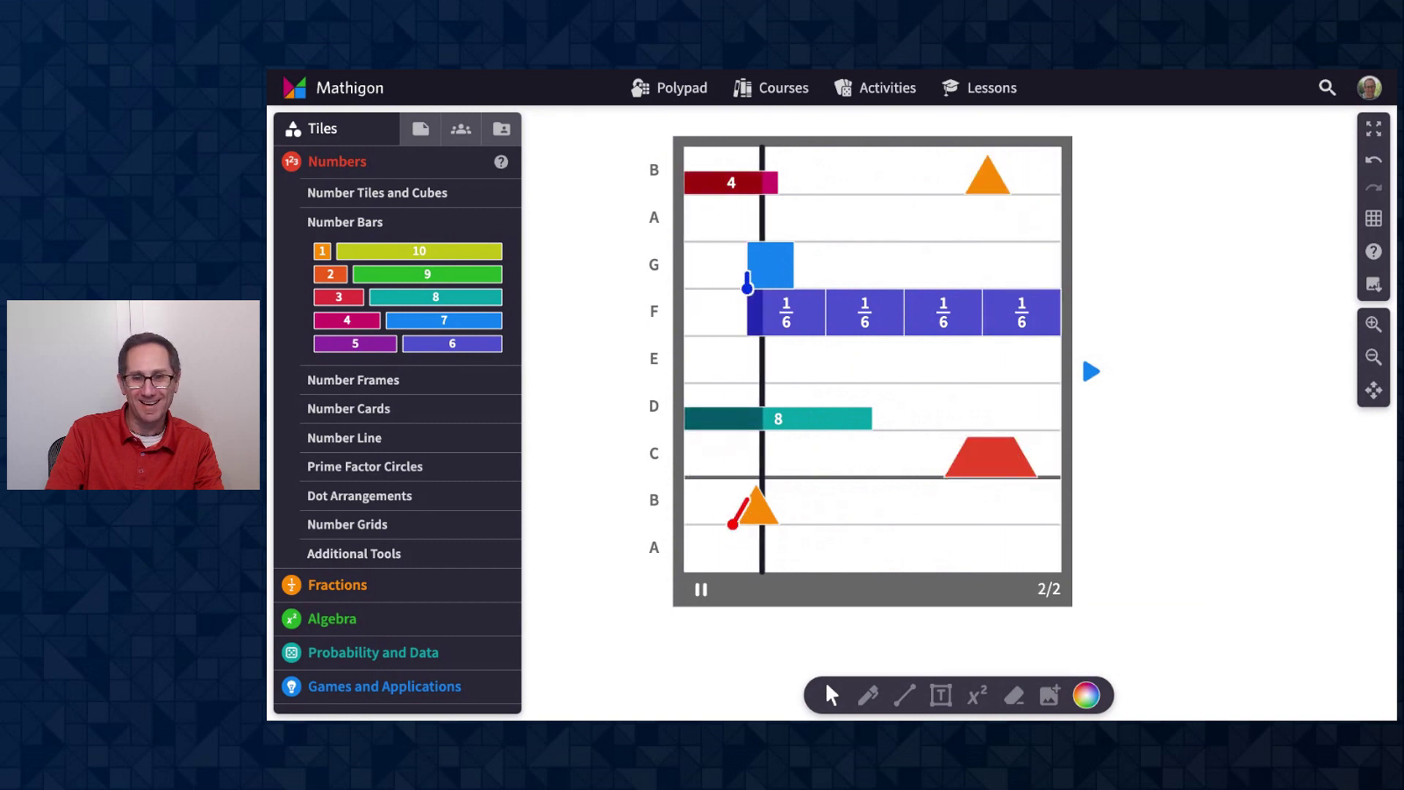
Examine the song tile's music settings for scale, labels and tempo
click(822, 600)
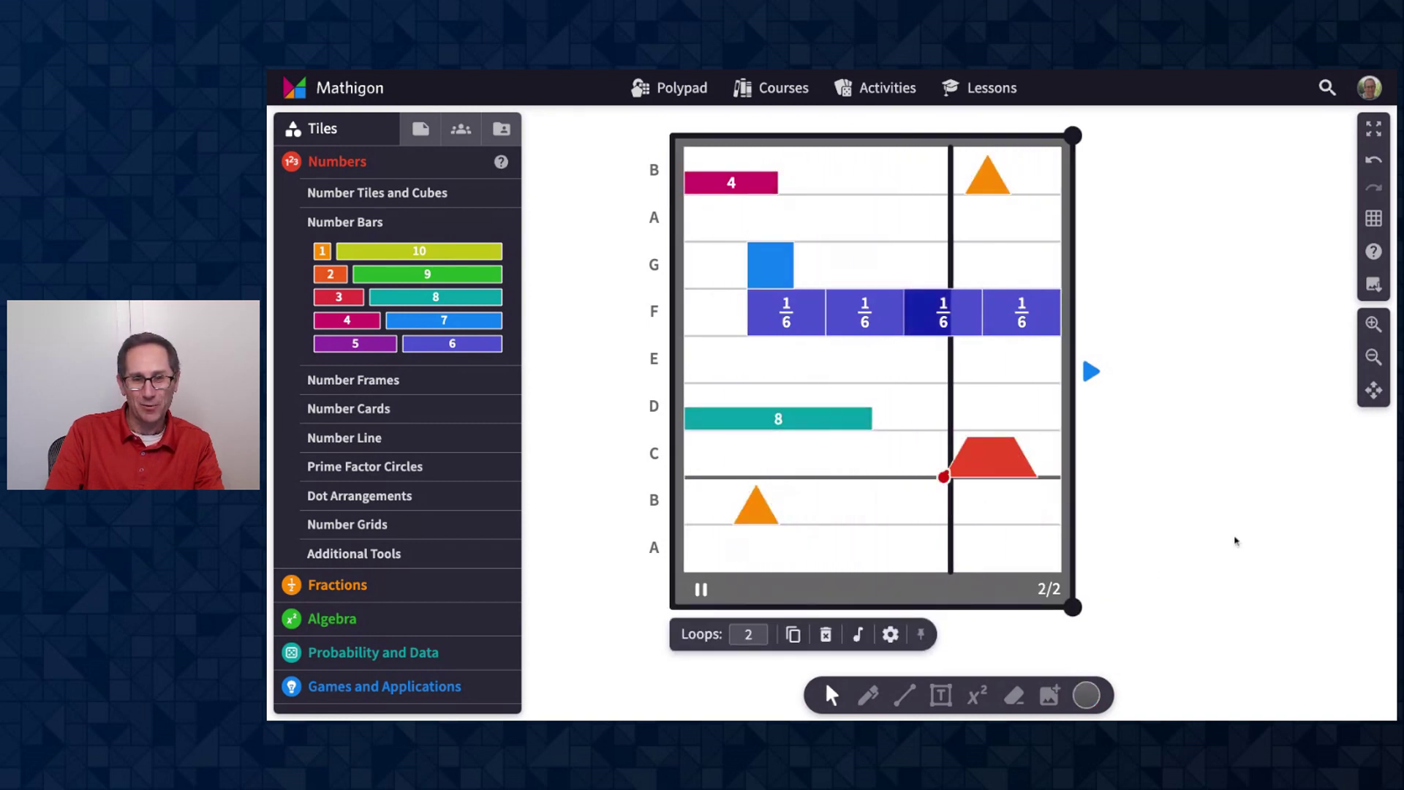
click(1374, 357)
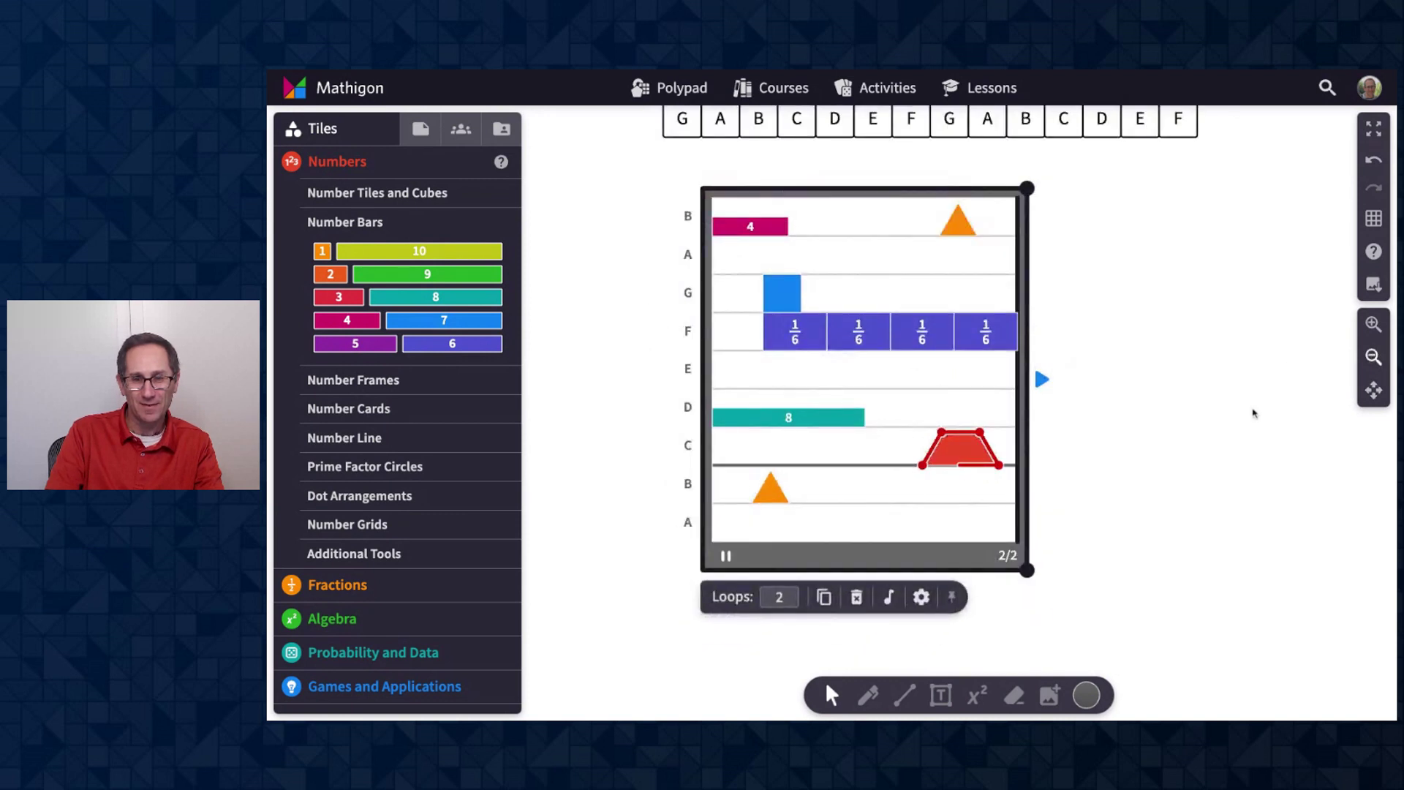
click(896, 539)
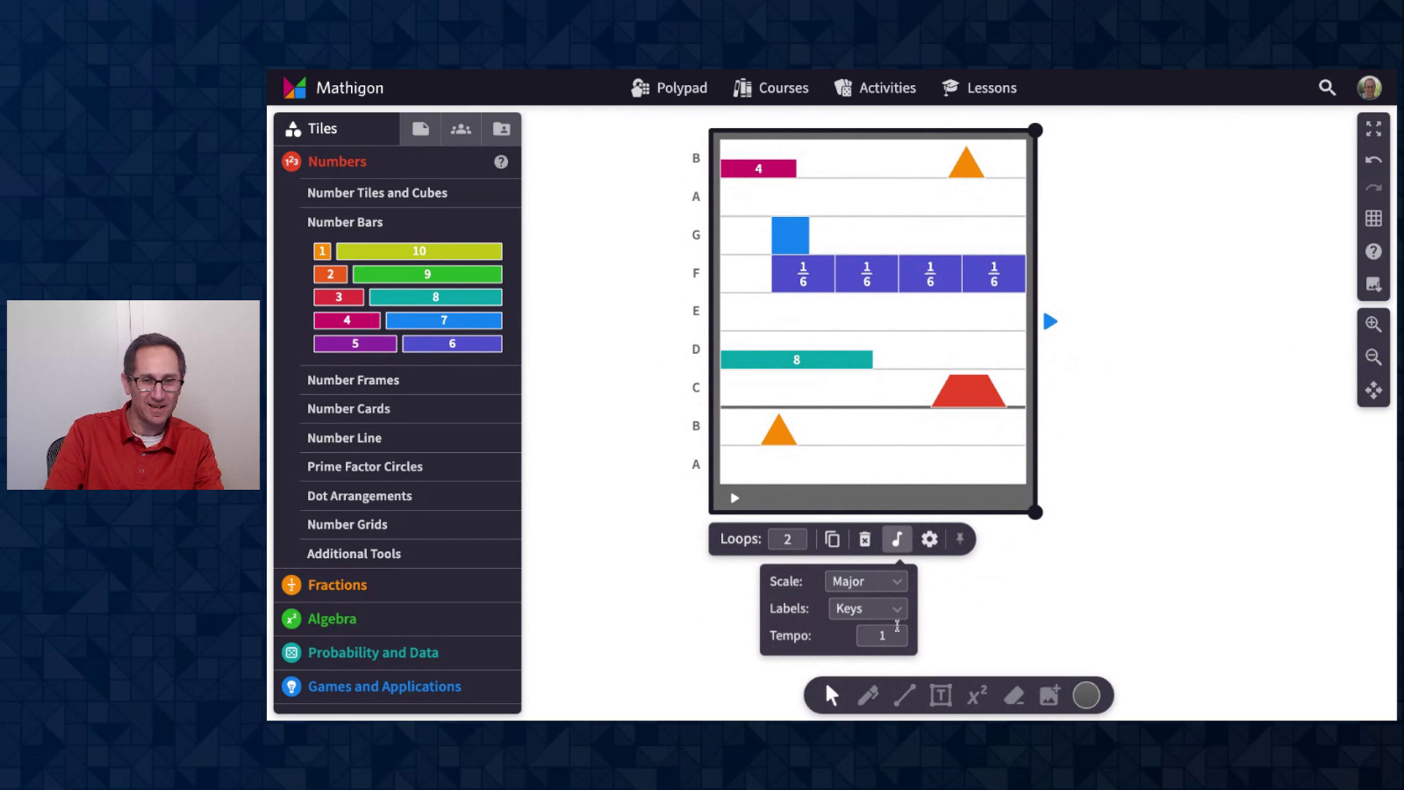
click(998, 498)
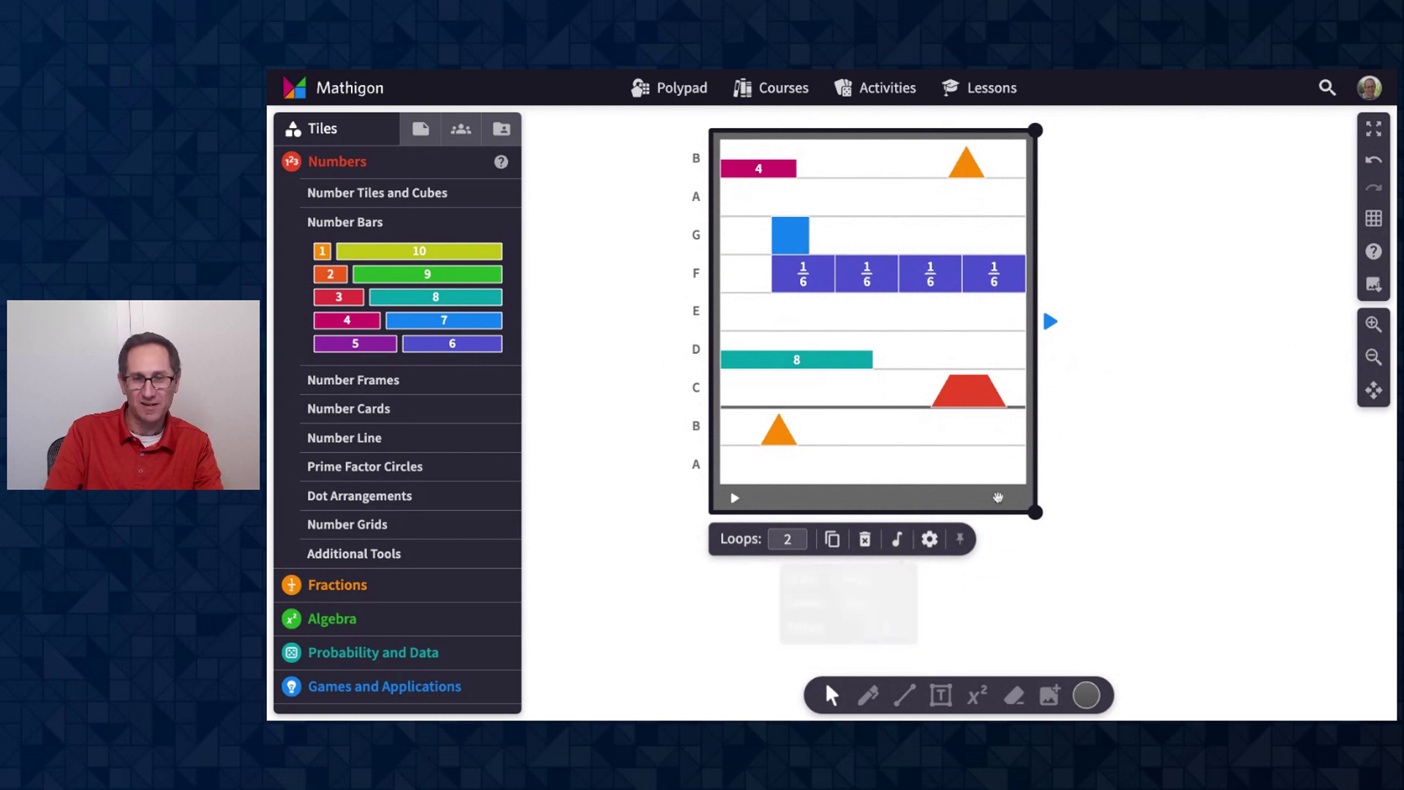
Examine the red trapezoid's music settings for labels, arpeggiation, tempo, note and instrument
click(953, 391)
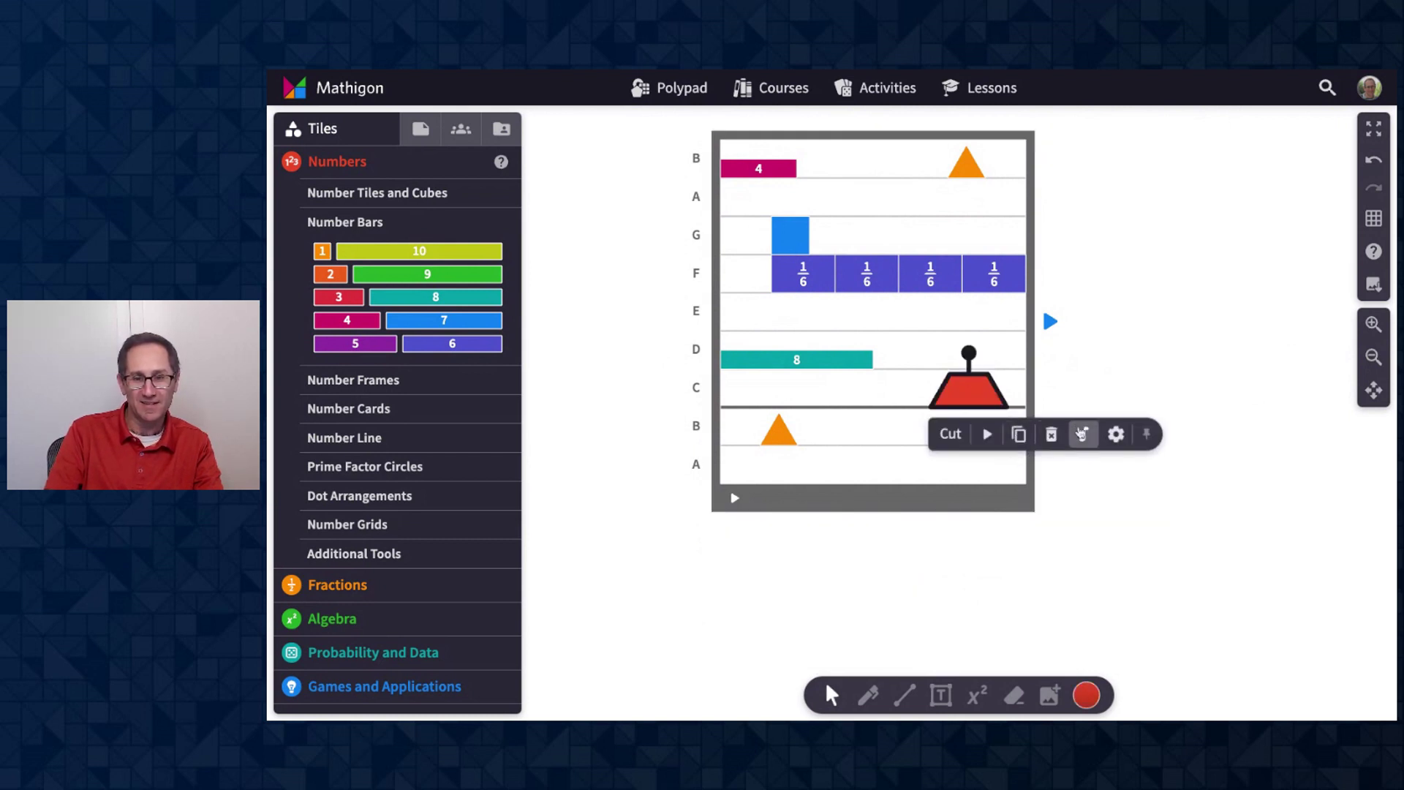
click(1081, 434)
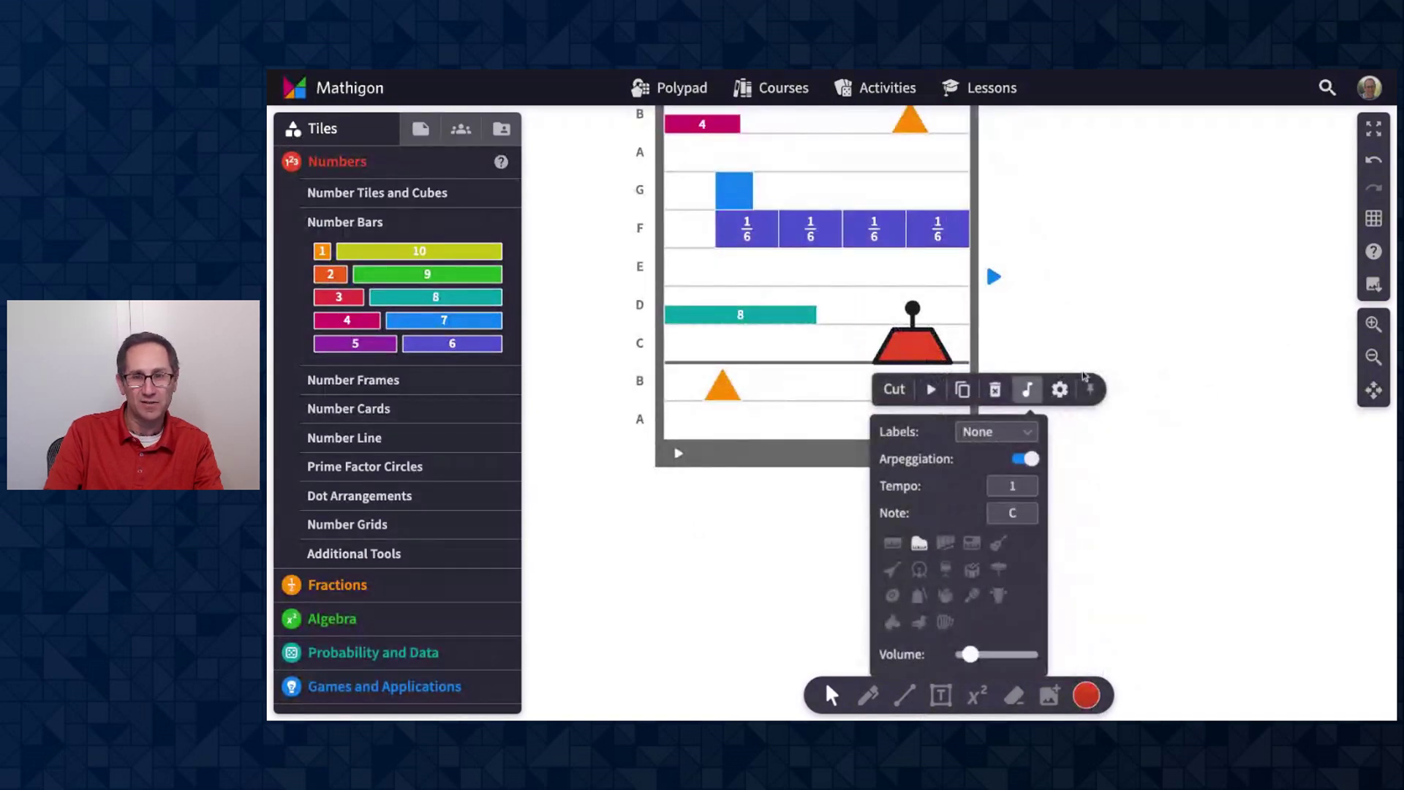
click(1292, 359)
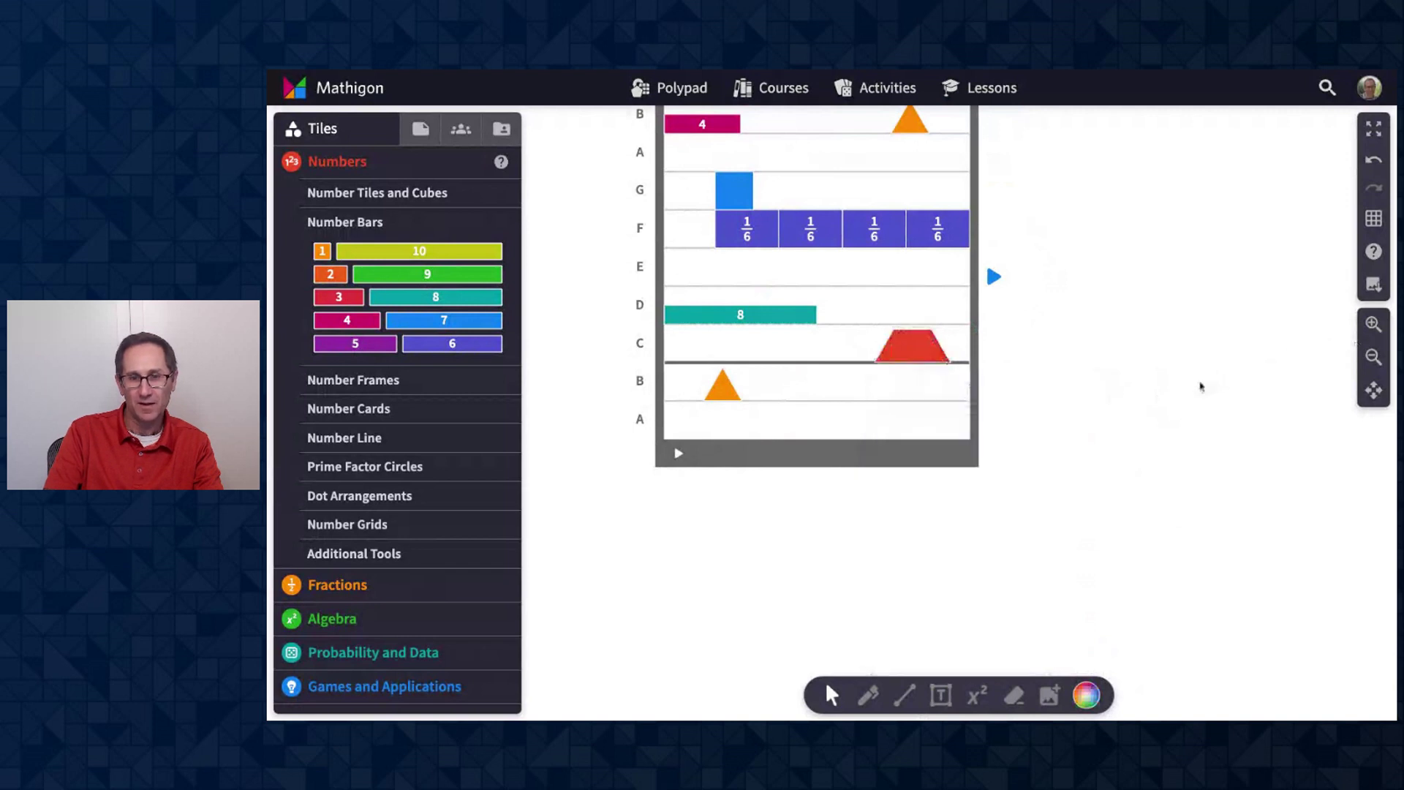
Add a second song tile from the Music tiles to the right of the first song
scroll(1109, 420, up, 3)
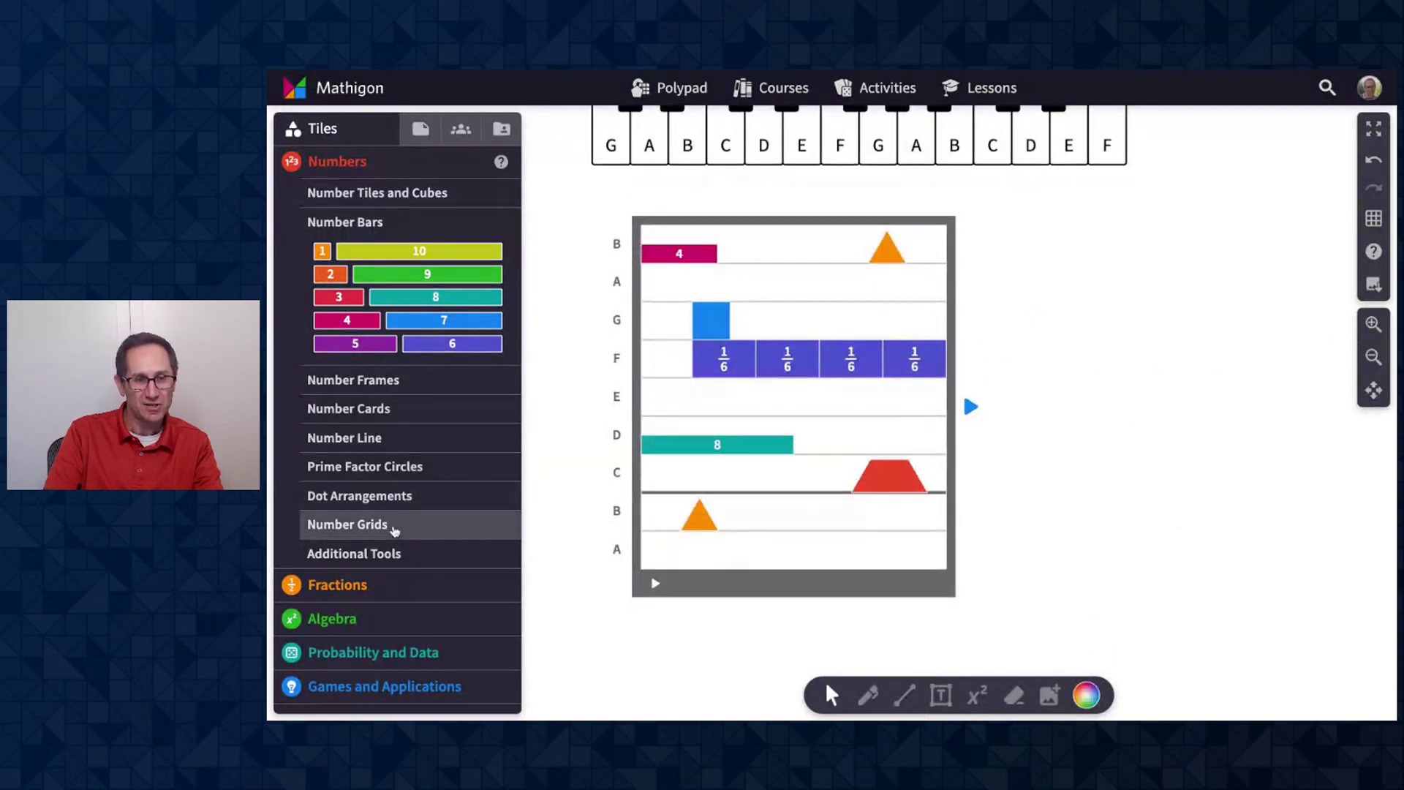
scroll(380, 556, down, 2)
click(394, 653)
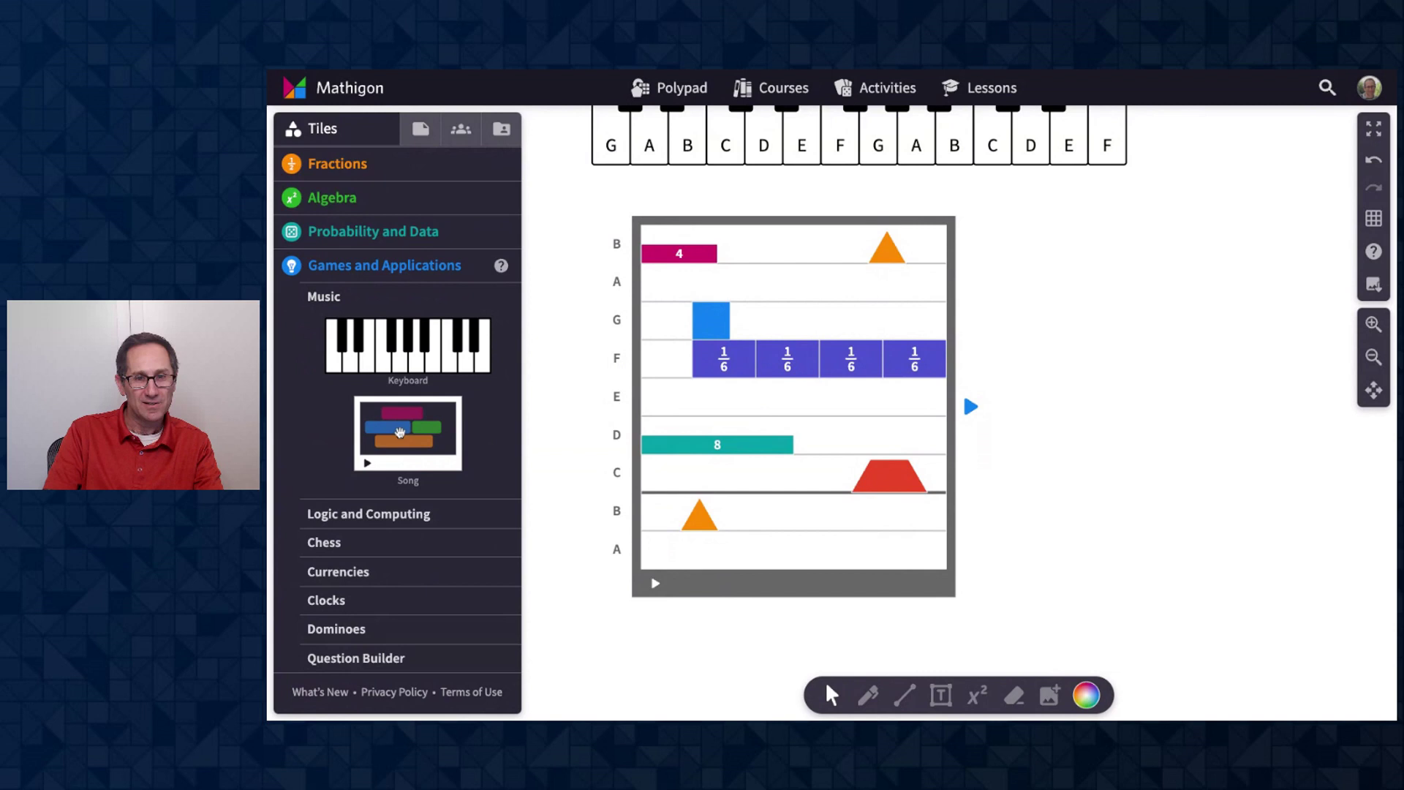
drag(399, 431, 1180, 396)
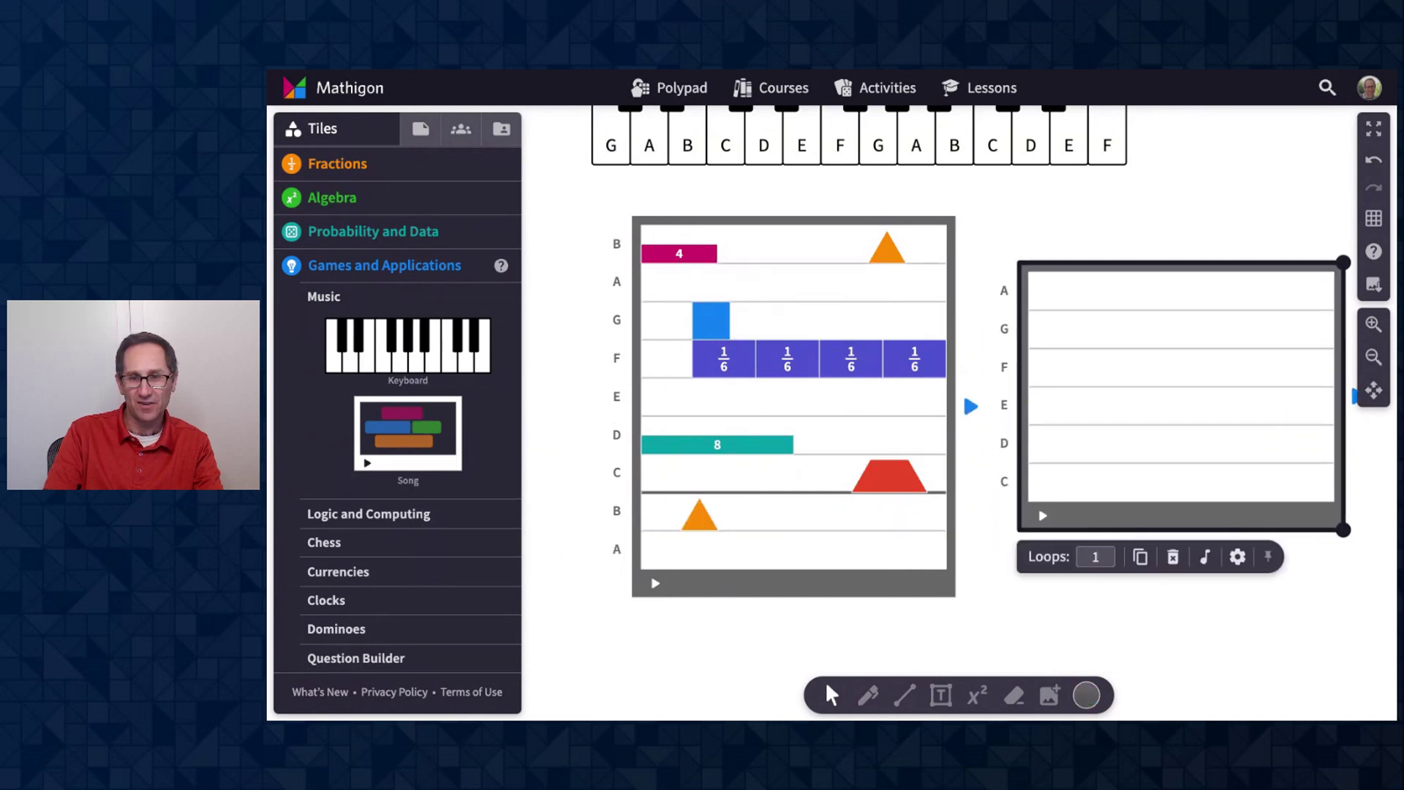
Duplicate the red trapezoid on the first song's C row and place the copy in the second song
click(902, 499)
click(897, 479)
click(939, 517)
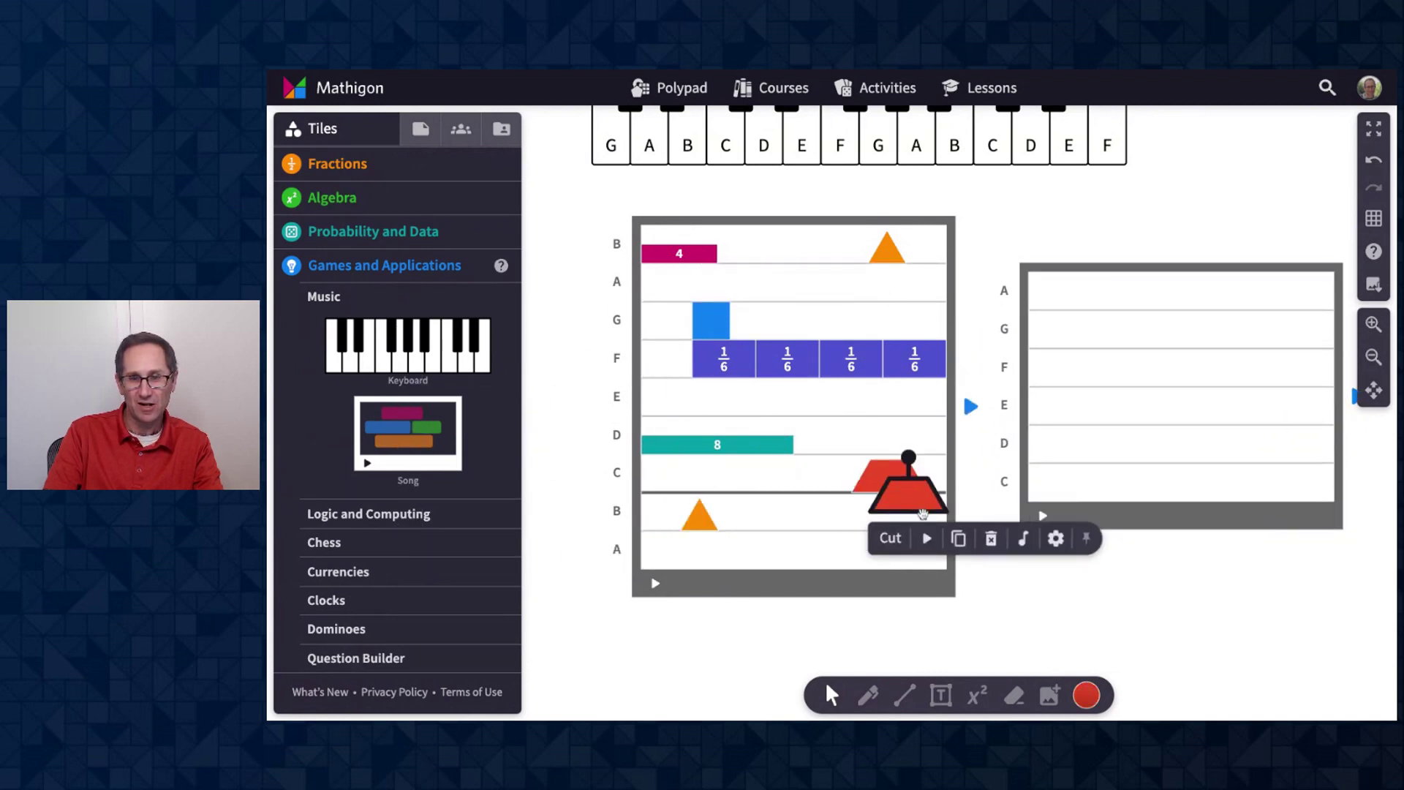
drag(923, 512, 1154, 403)
scroll(1205, 617, right, 1)
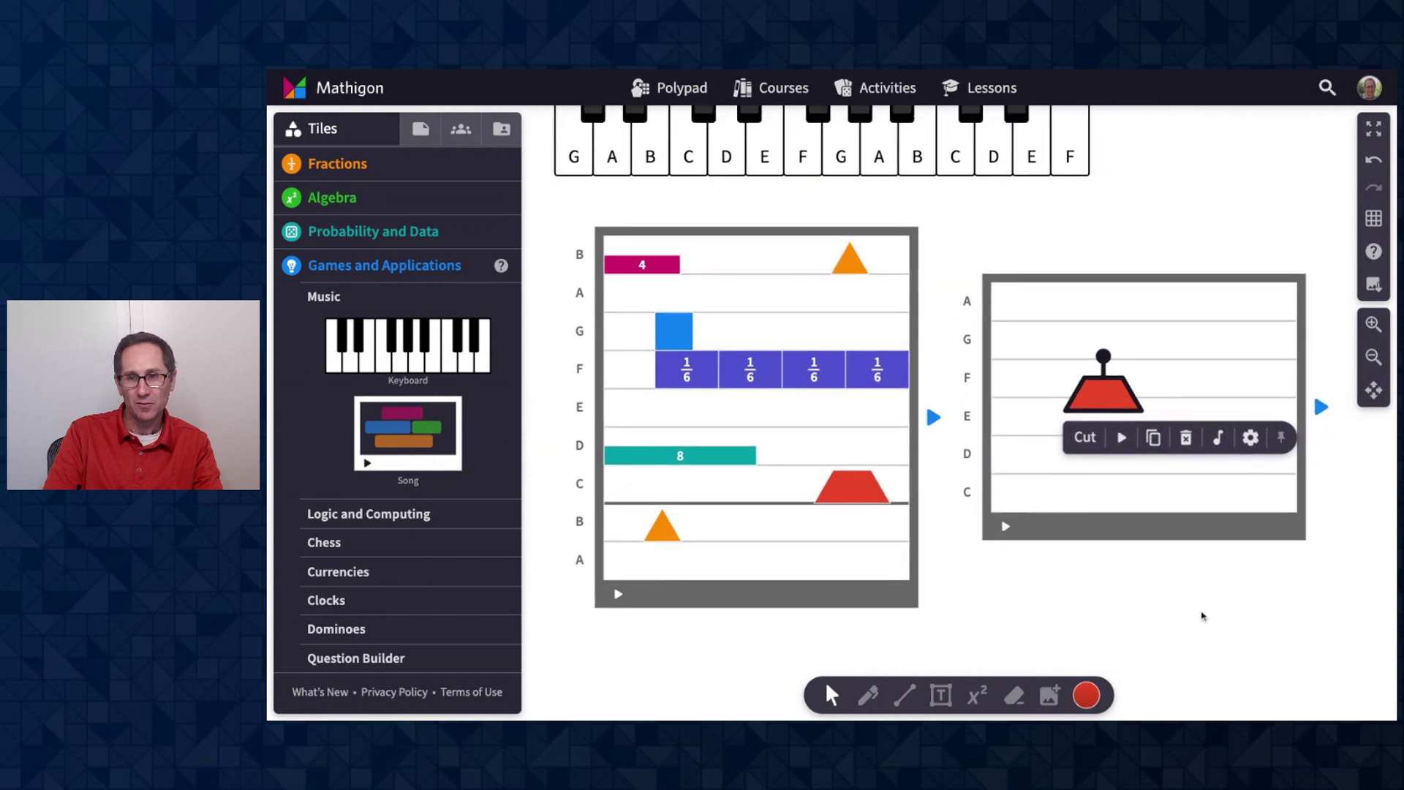
Connect the first song's output arrow to the second song so they play in sequence
click(934, 417)
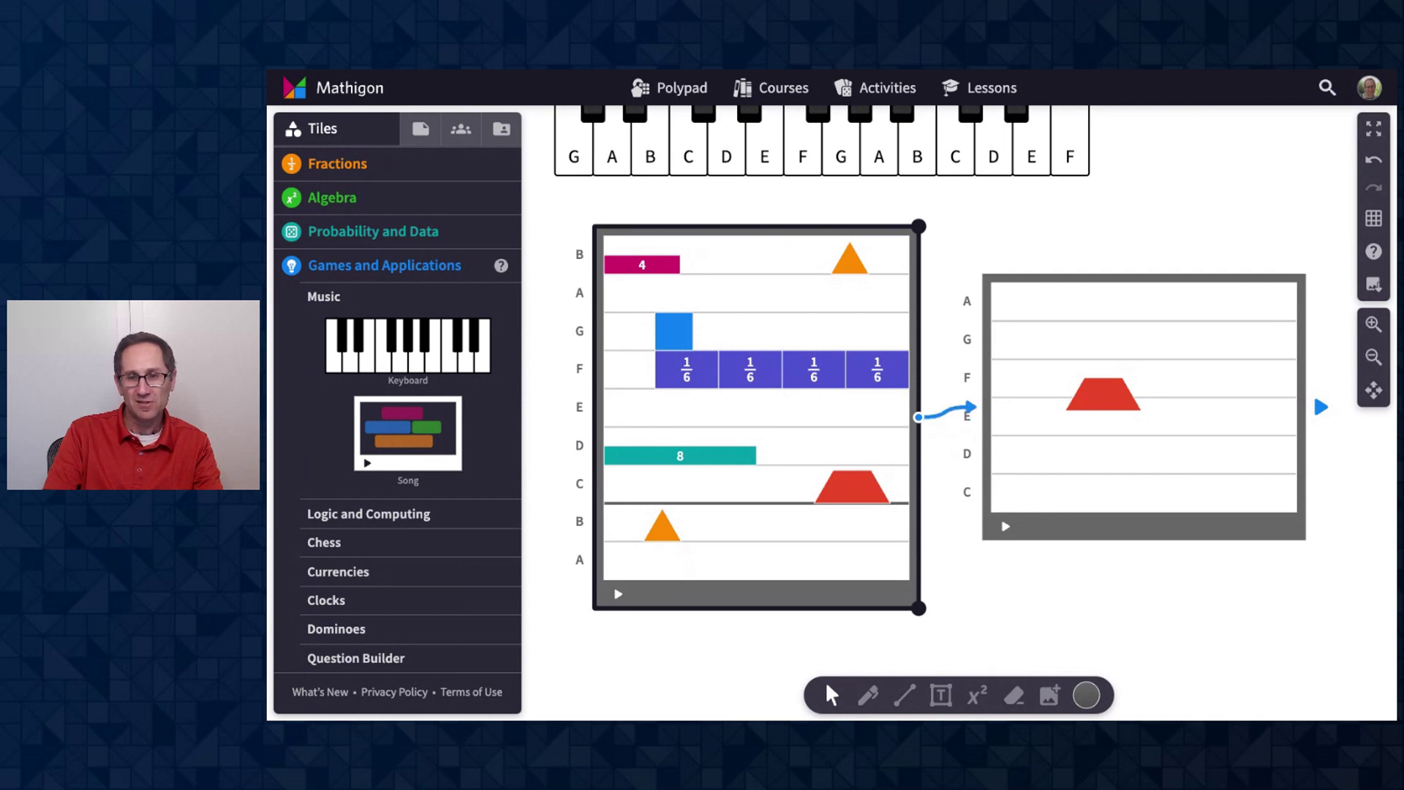
click(1046, 620)
Set the first song to 1 loop and play the connected songs
click(731, 587)
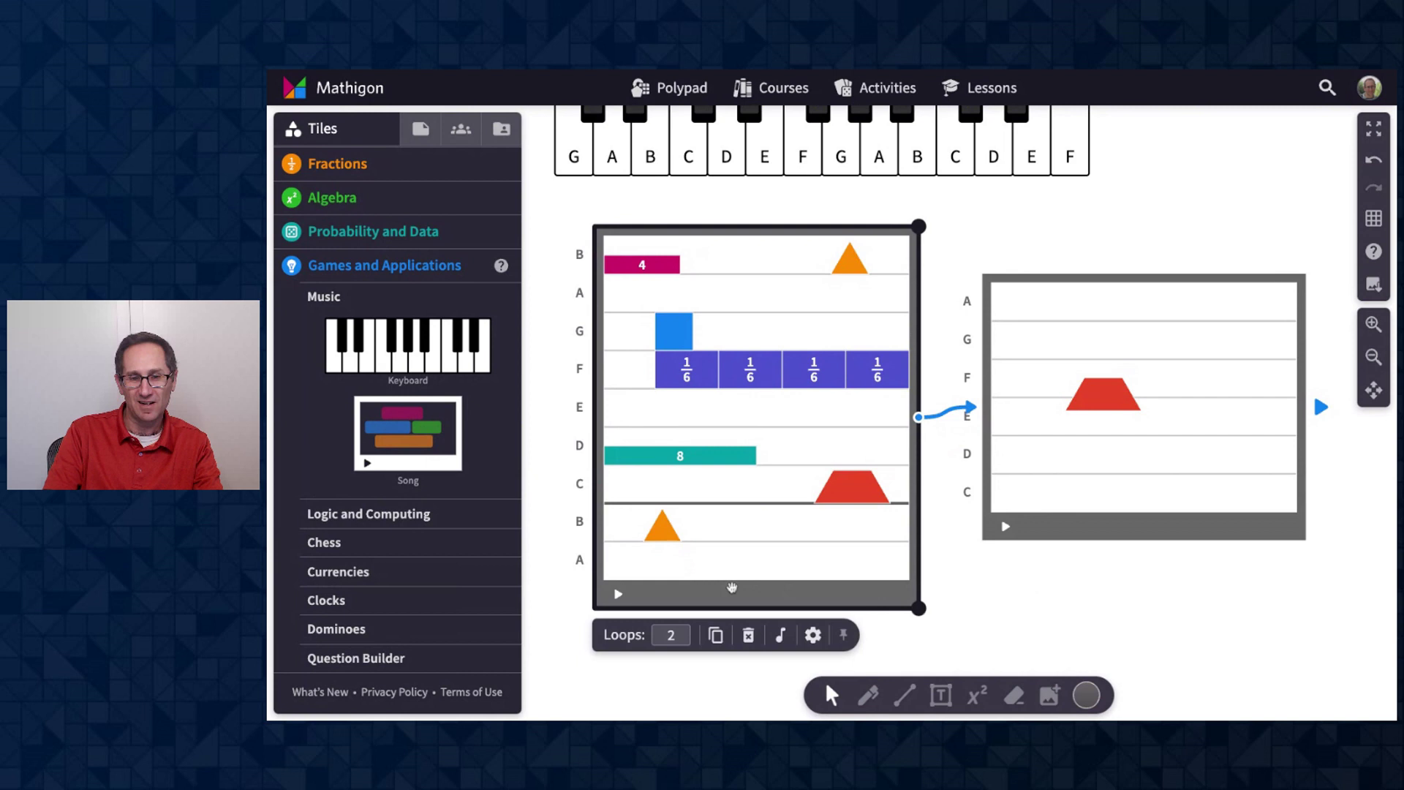
click(683, 632)
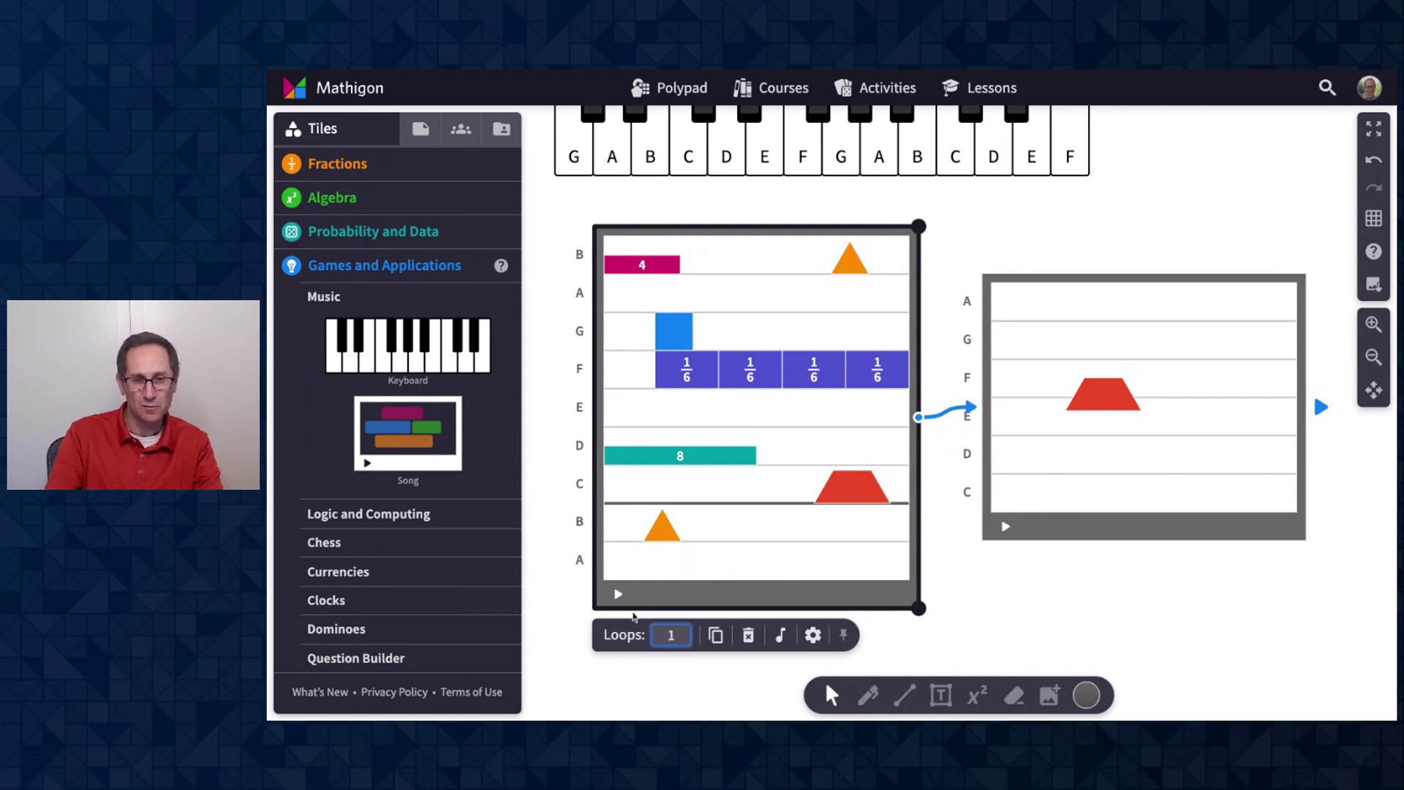
click(617, 597)
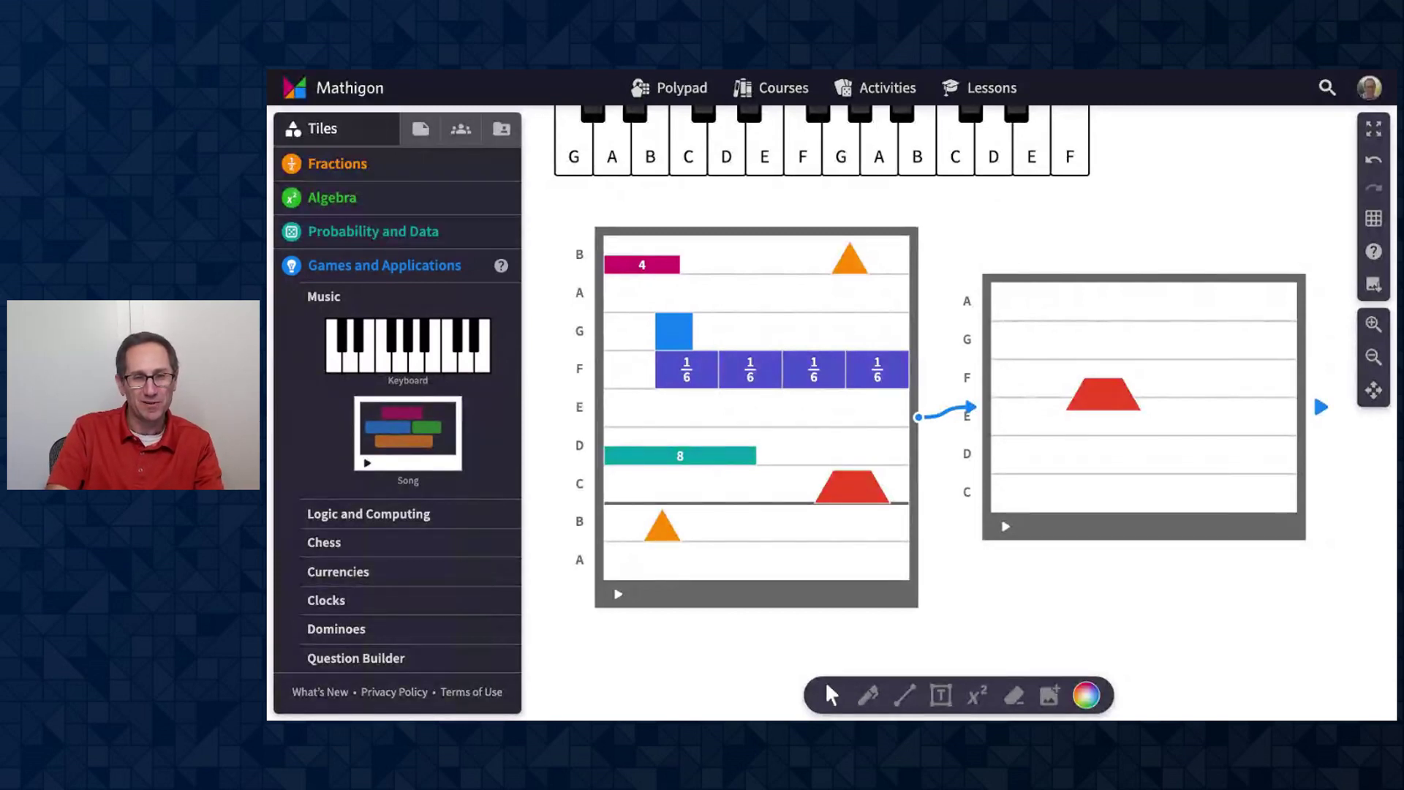
Look over the canvas from the linked songs and keyboard up to the spinners, fraction tiles and large circles
click(1373, 359)
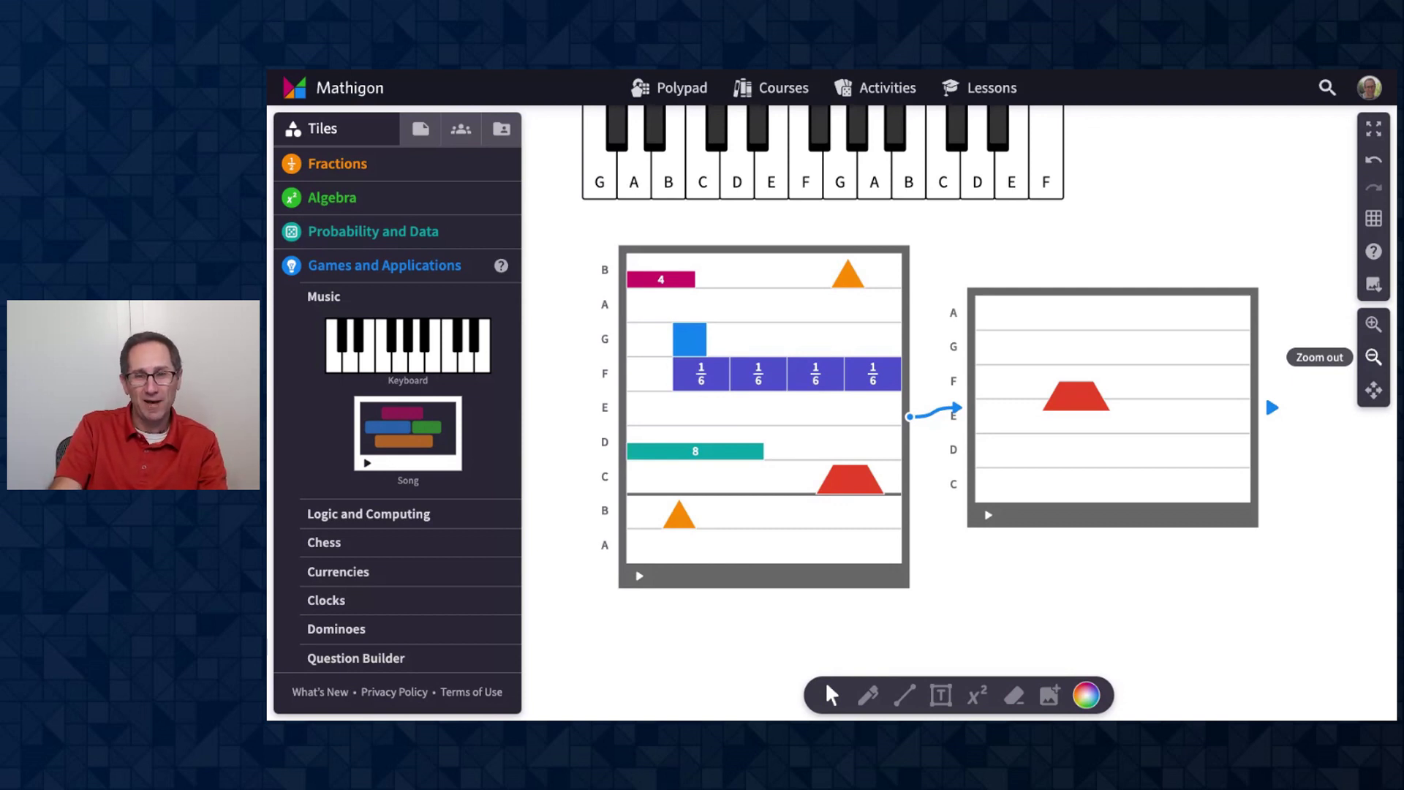
click(1372, 358)
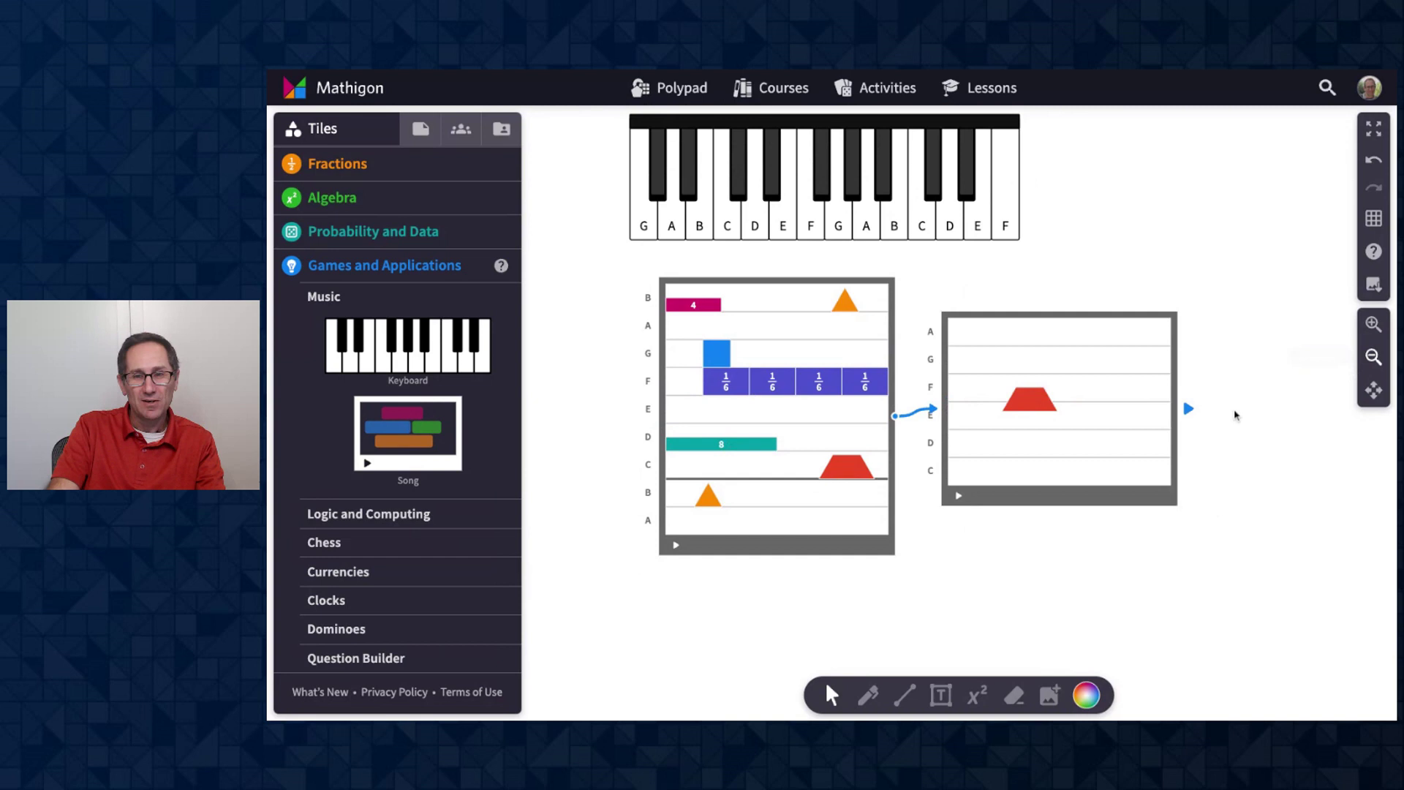
scroll(1188, 433, up, 1)
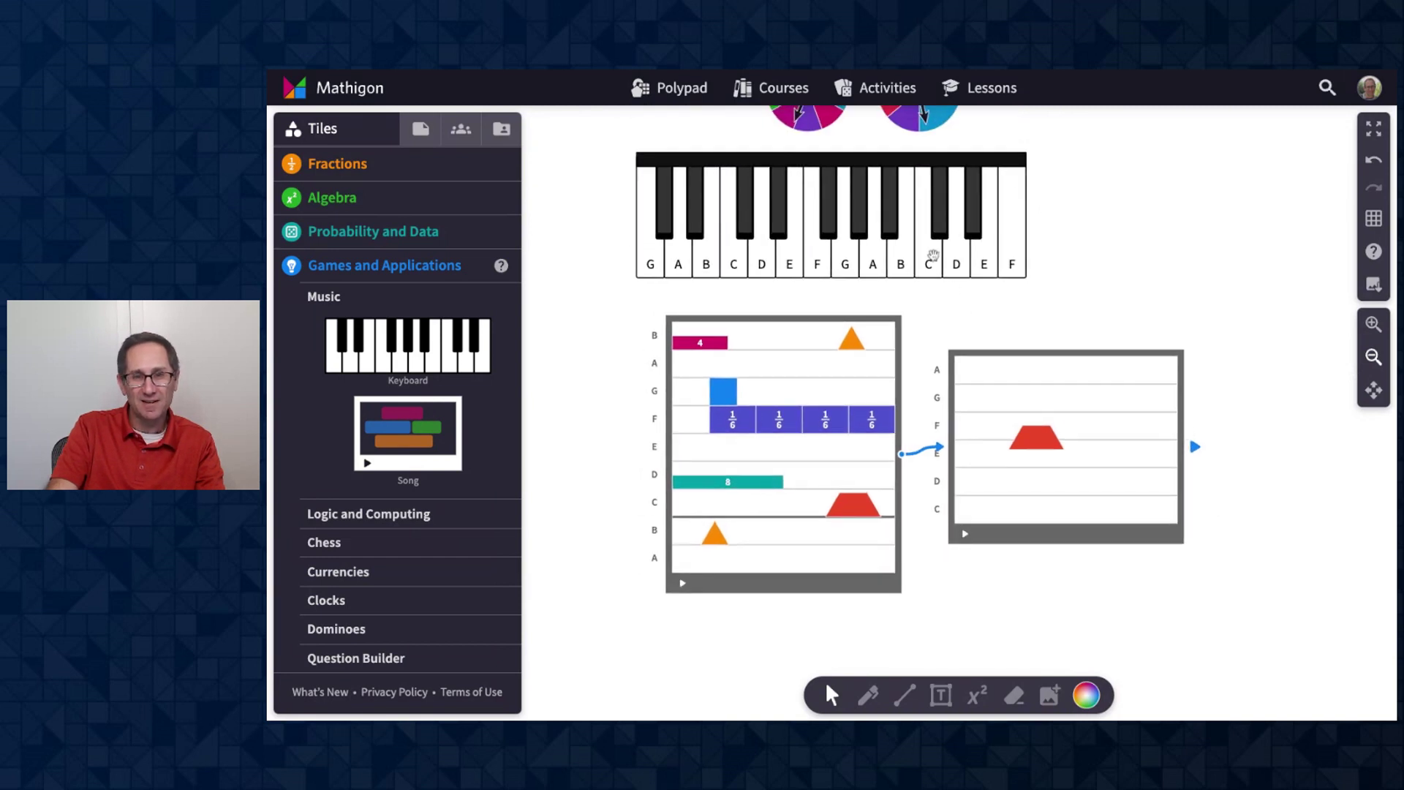
scroll(1027, 392, up, 5)
scroll(1027, 388, up, 4)
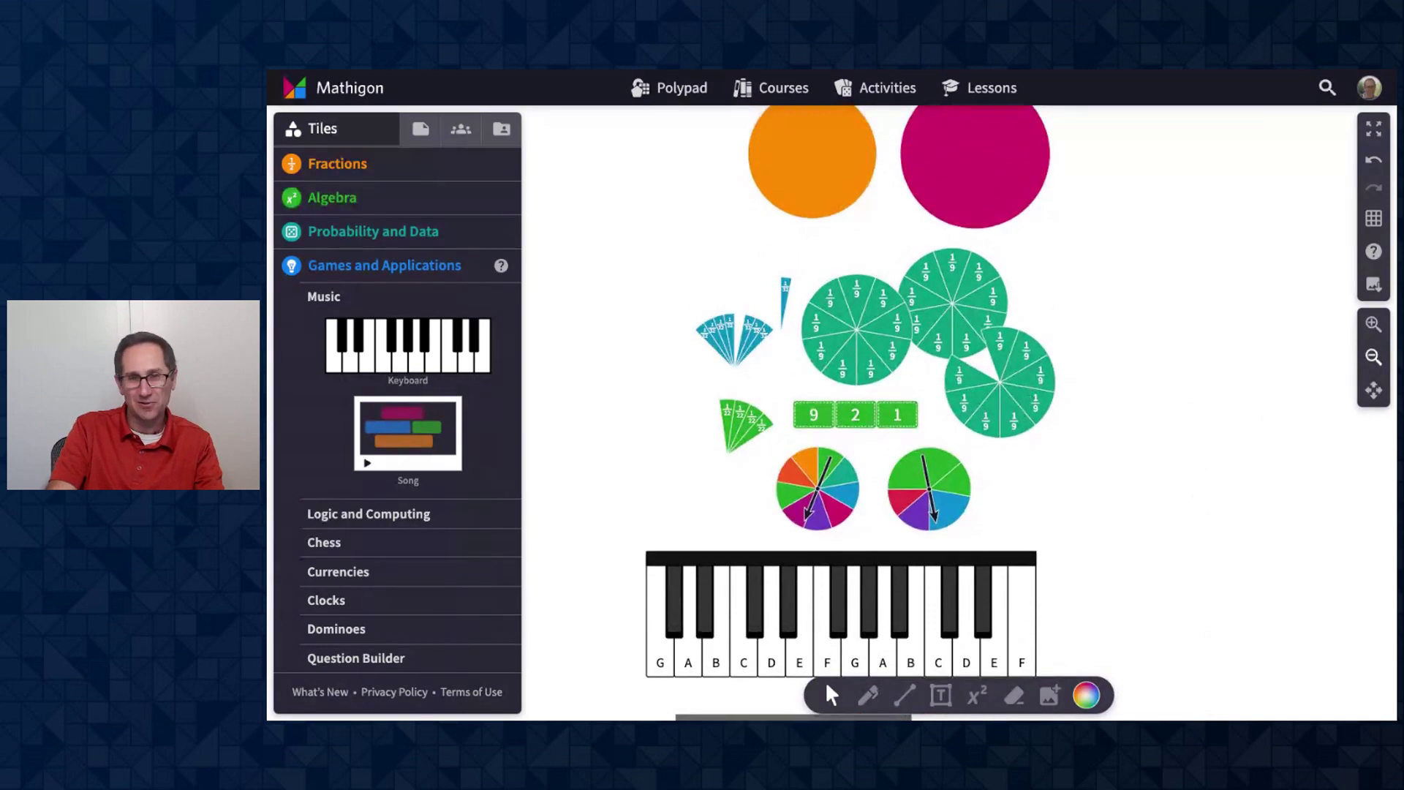
scroll(1028, 387, up, 2)
click(1374, 324)
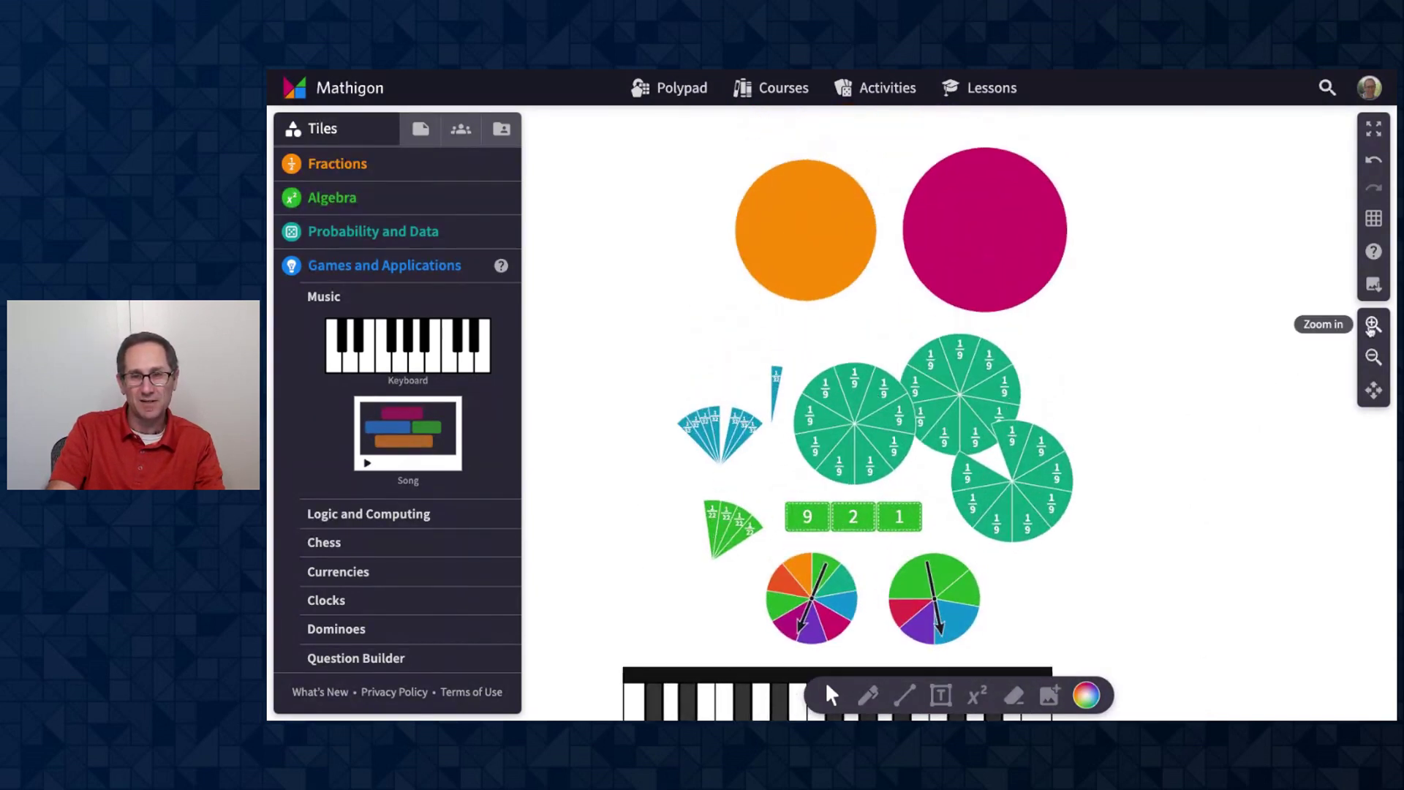